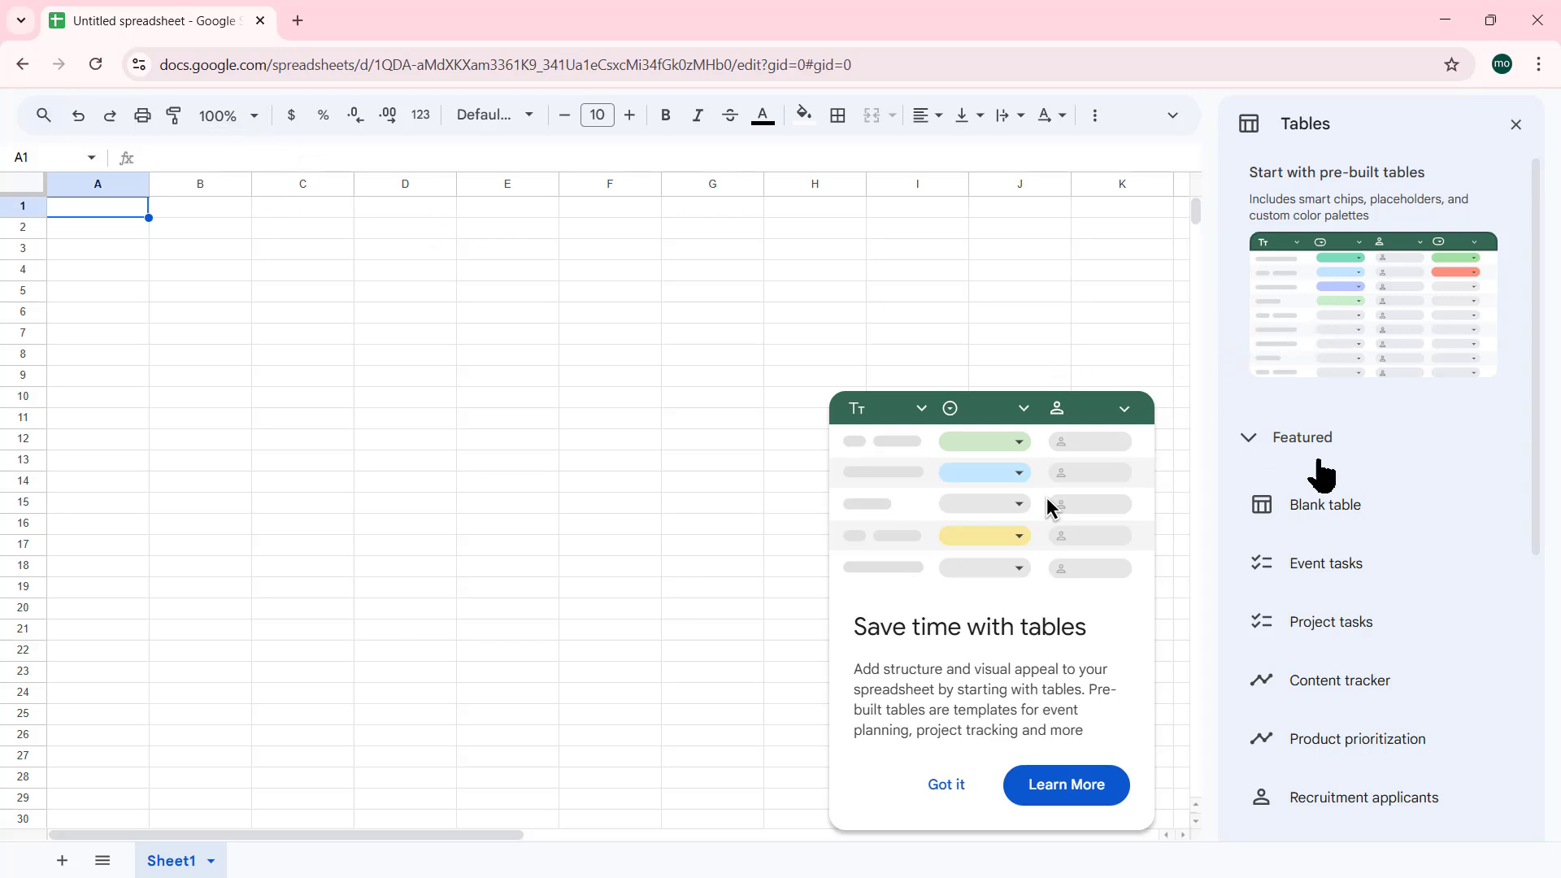
Preview several Sheets table templates, then expand the Event planning group to reach Event tasks
mouse_move(1325, 491)
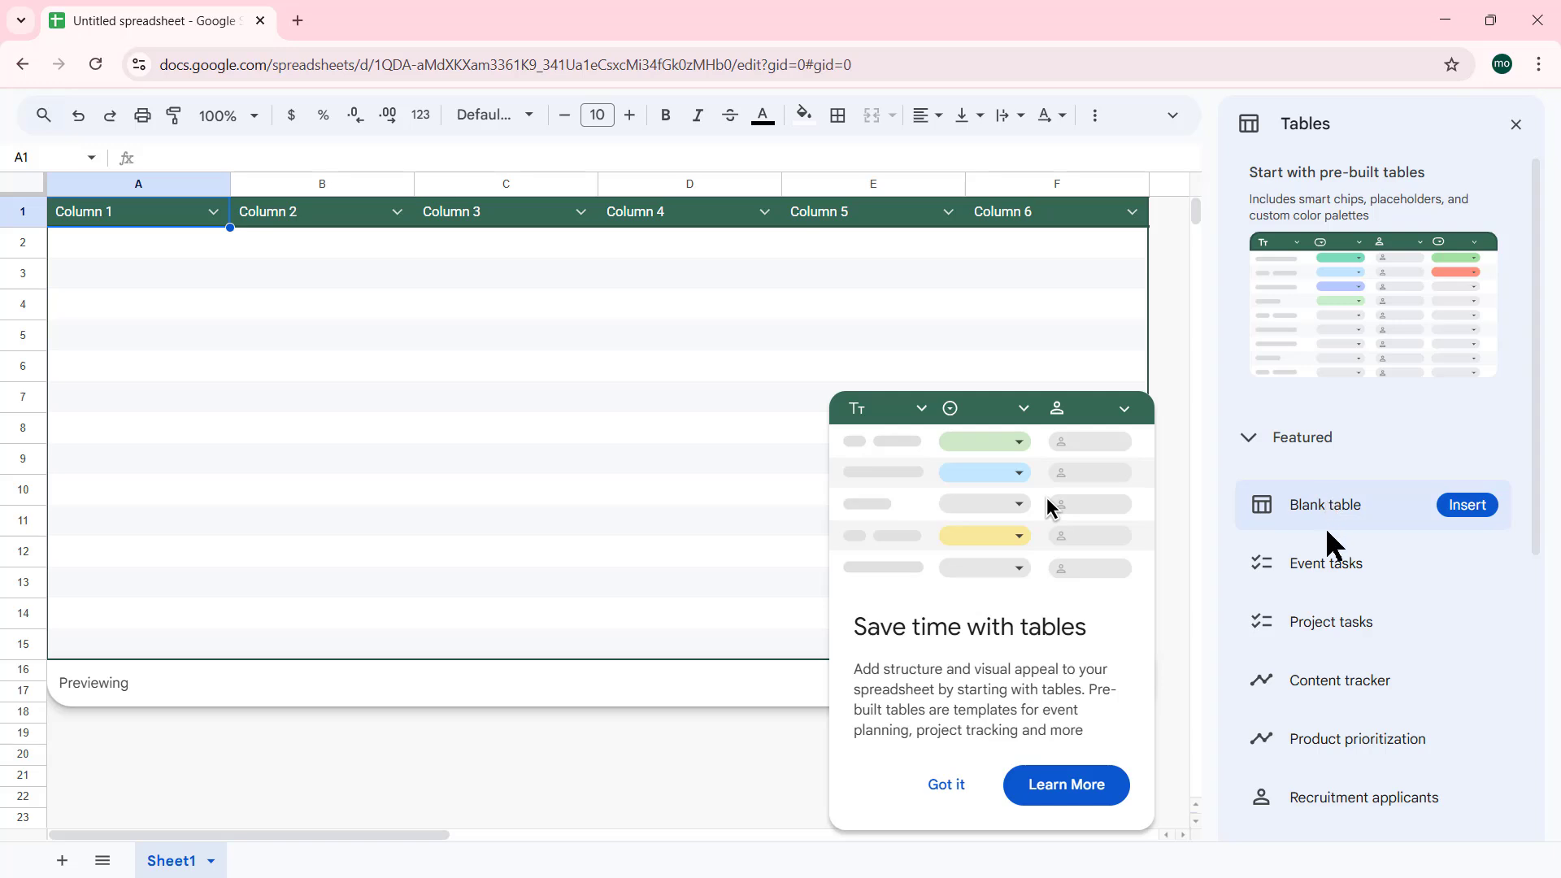
mouse_move(1333, 564)
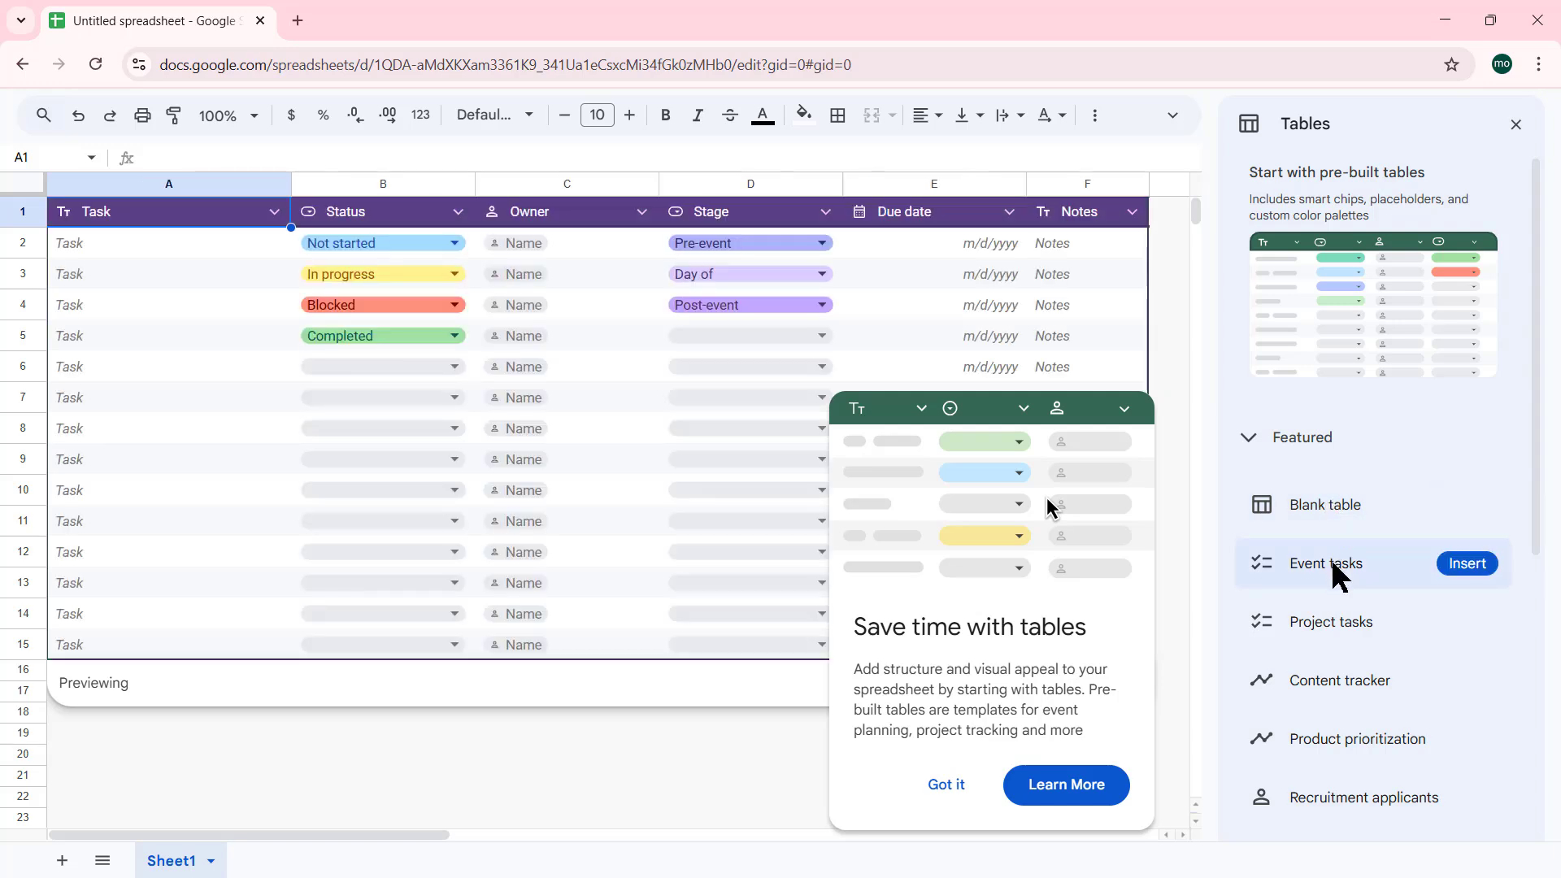
scroll(1330, 559, "down", 1)
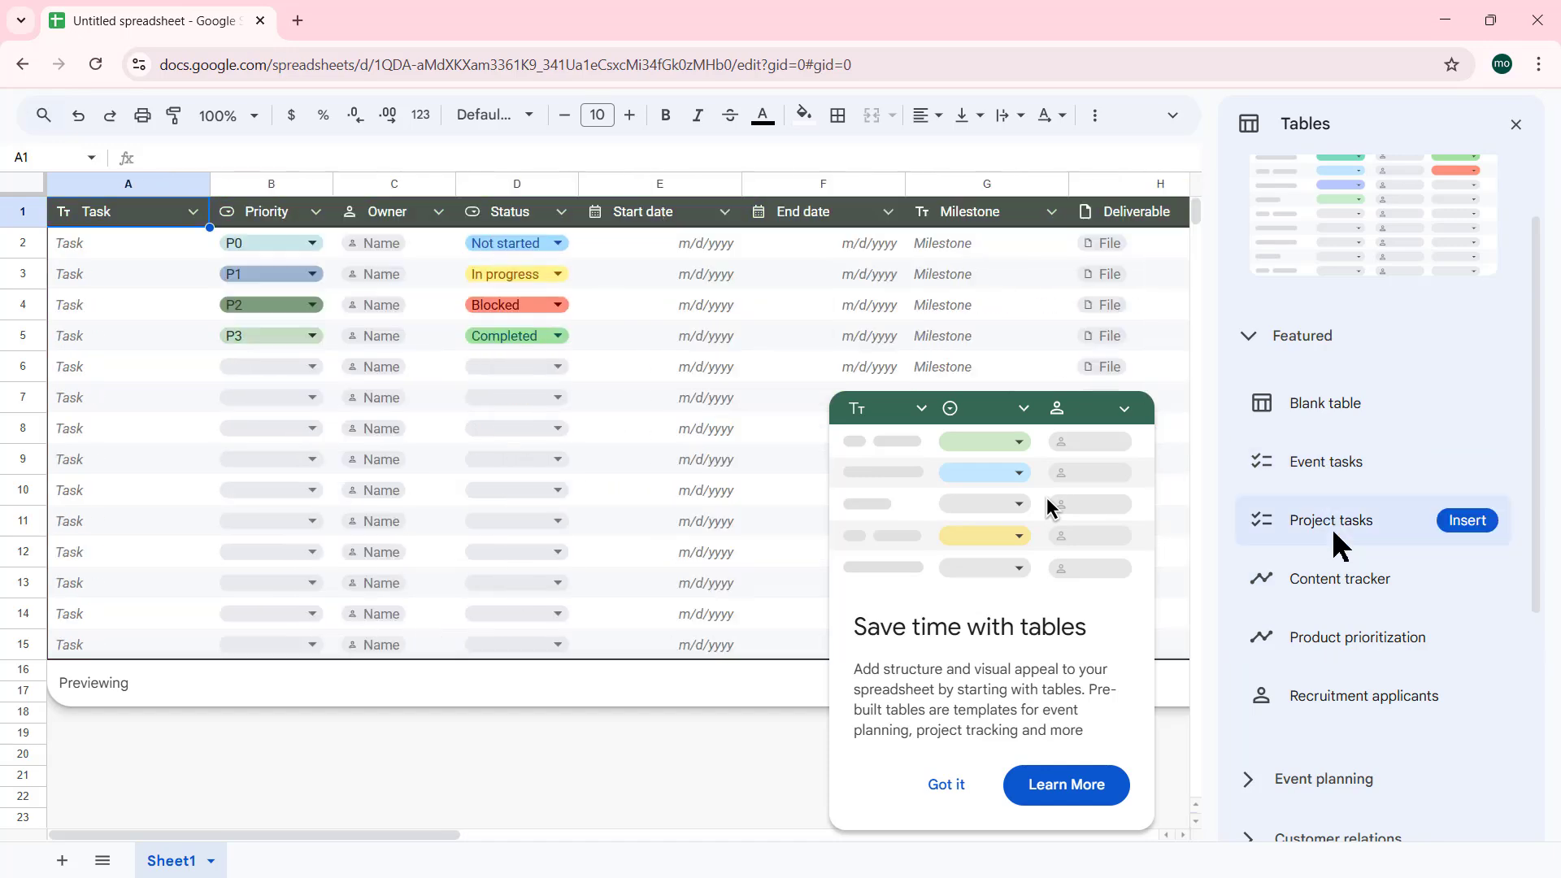
scroll(1333, 533, "down", 3)
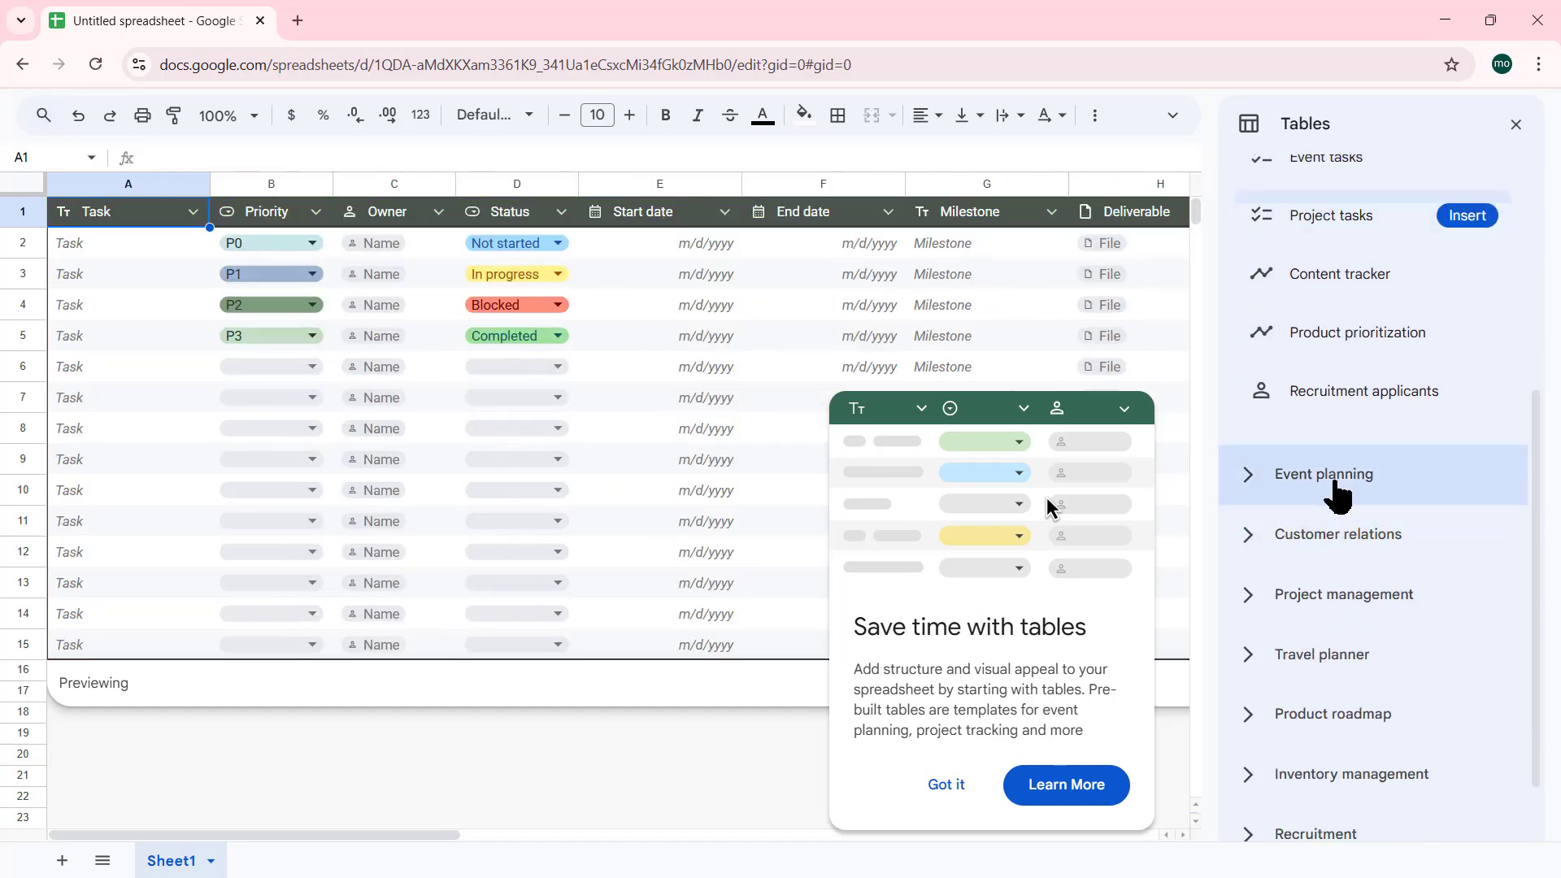
left_click(1248, 481)
scroll(1301, 464, "up", 1)
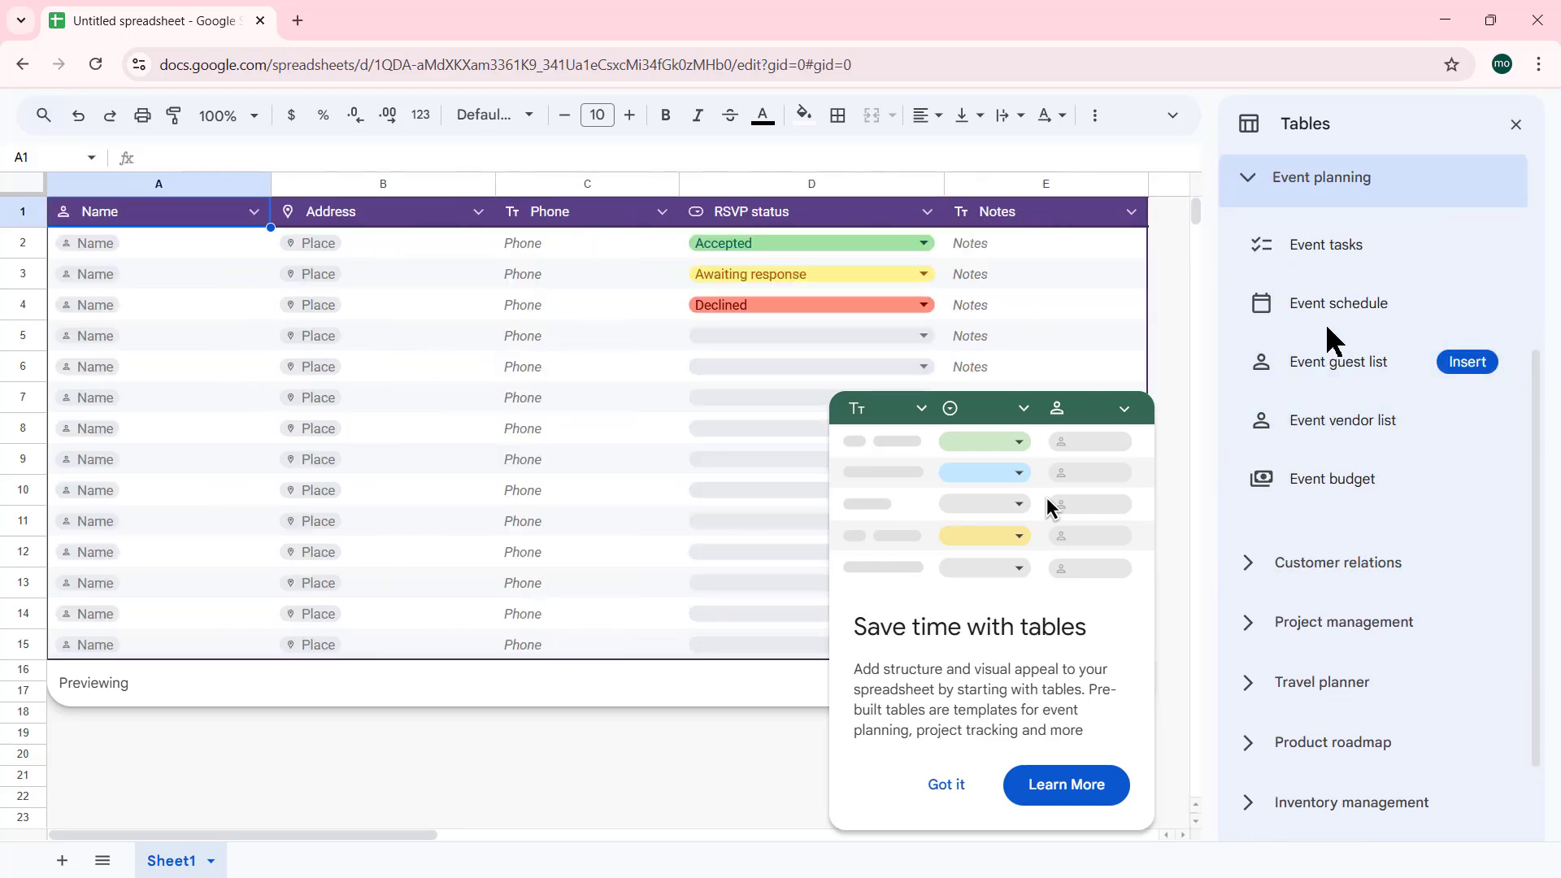
Insert the Event tasks table and leave the first task's Status as Not started
left_click(1324, 237)
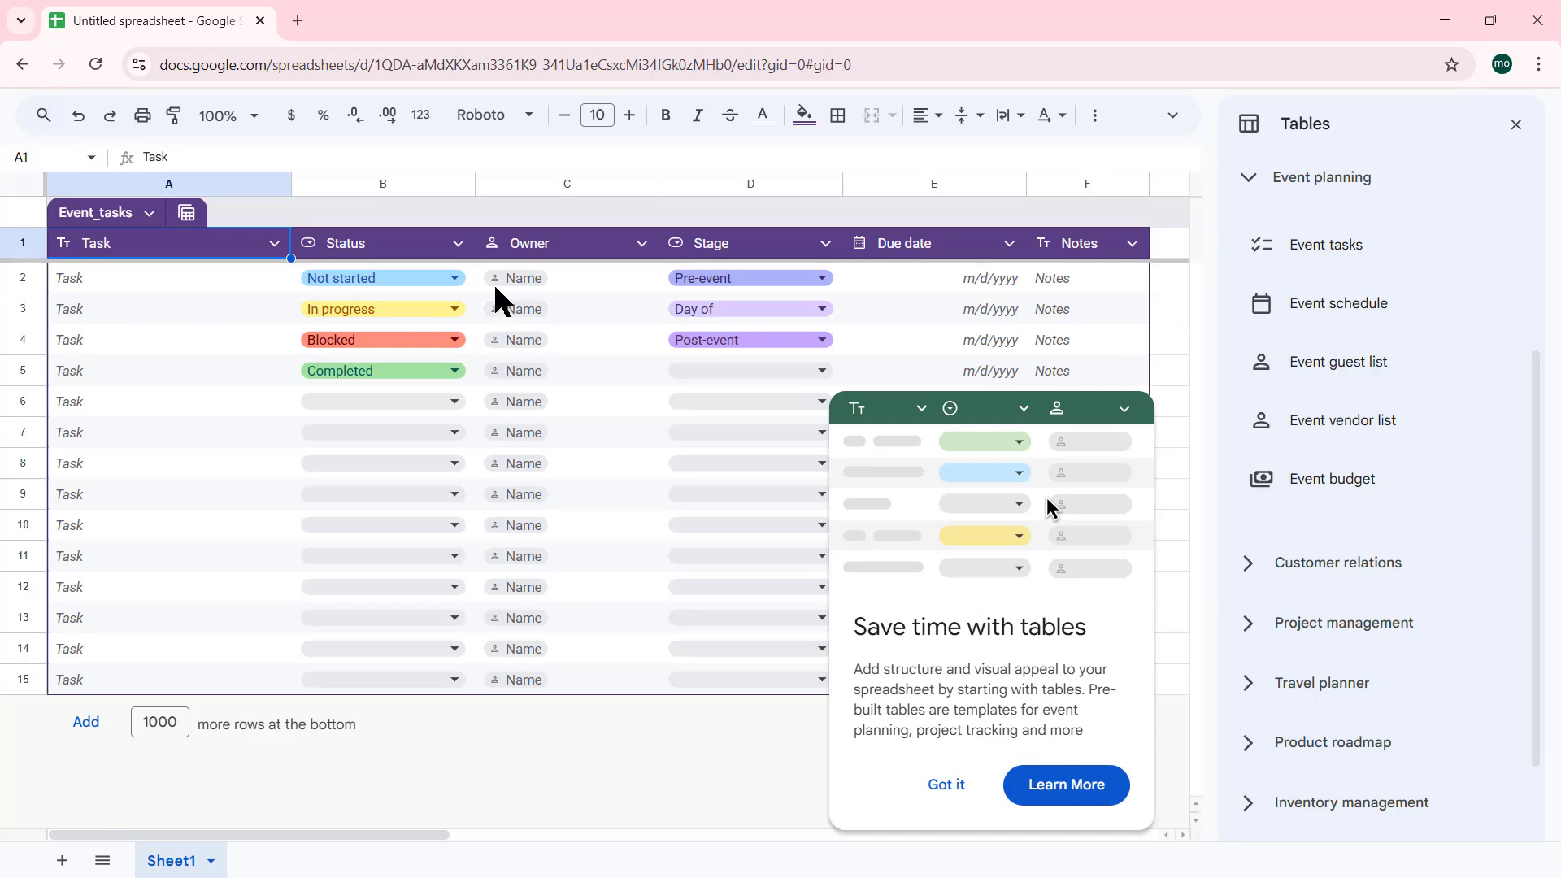
left_click(453, 279)
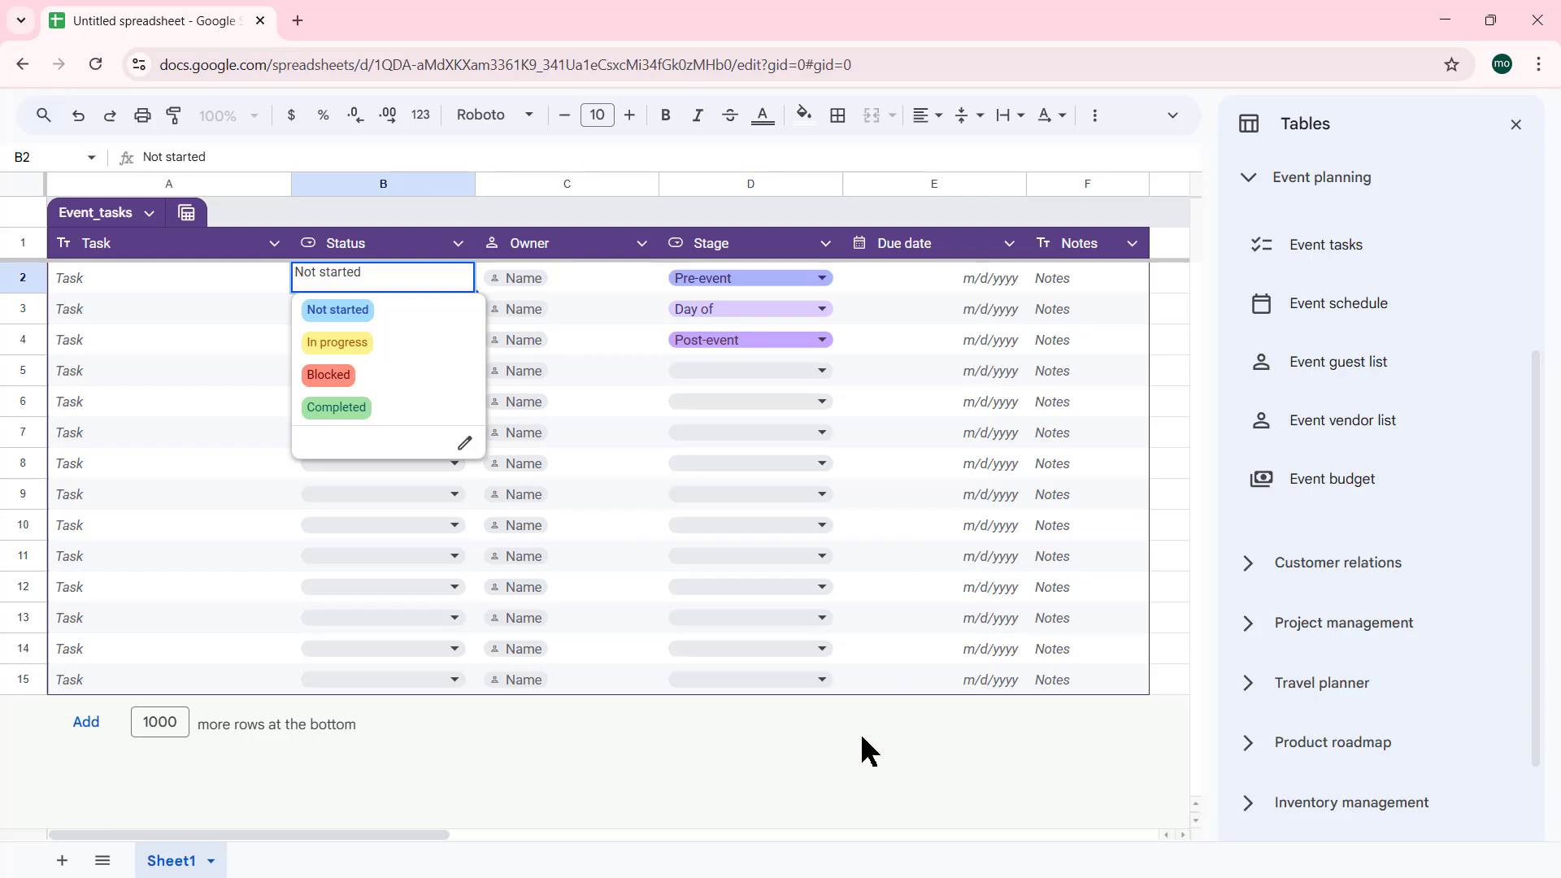
left_click(871, 709)
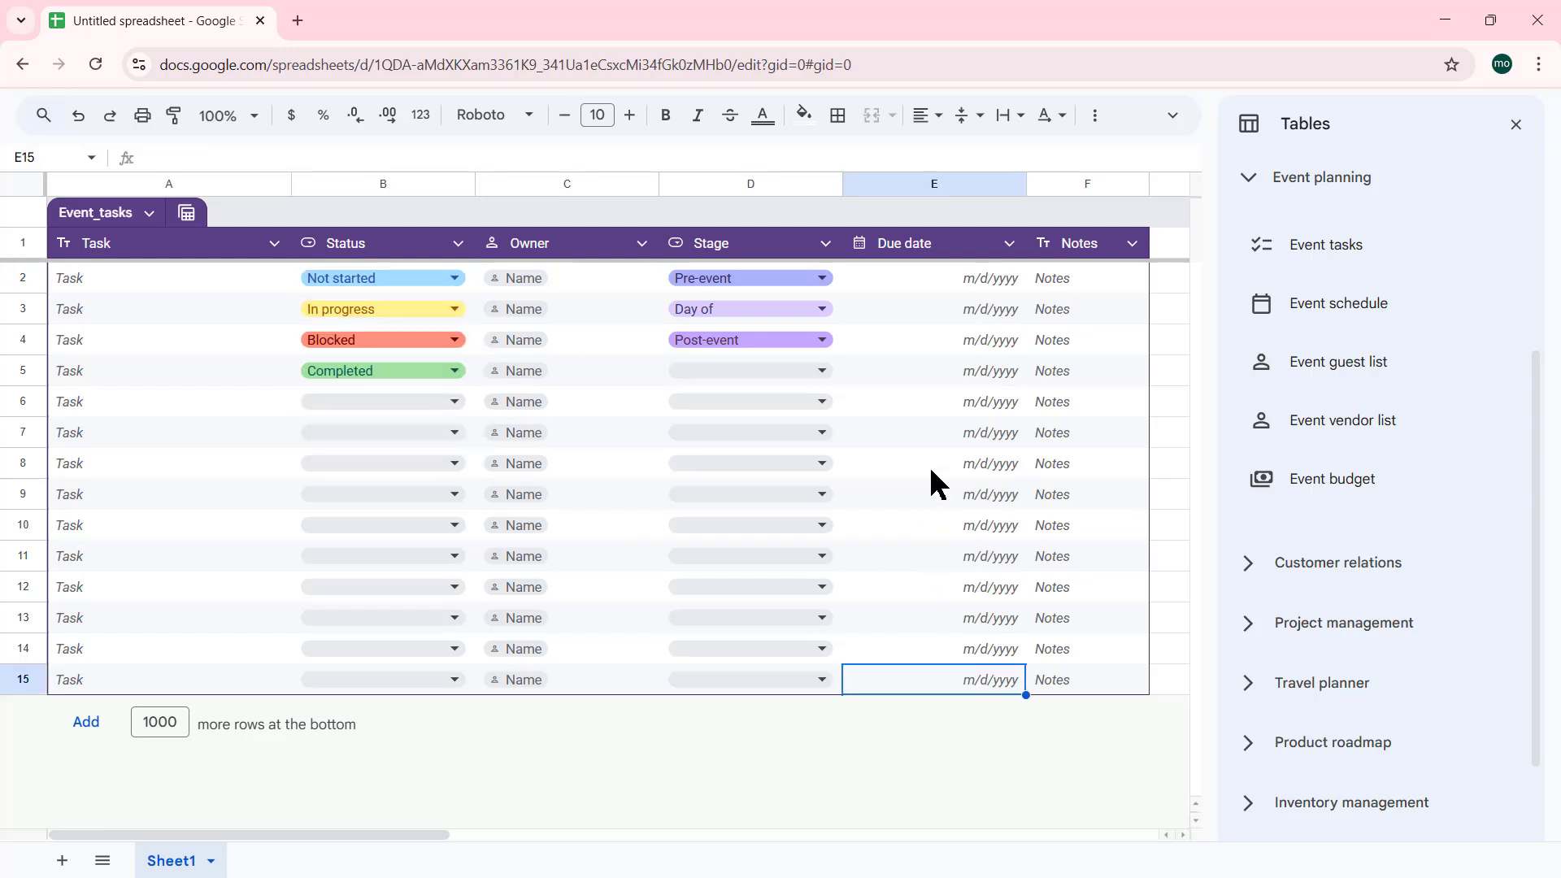
mouse_move(36, 479)
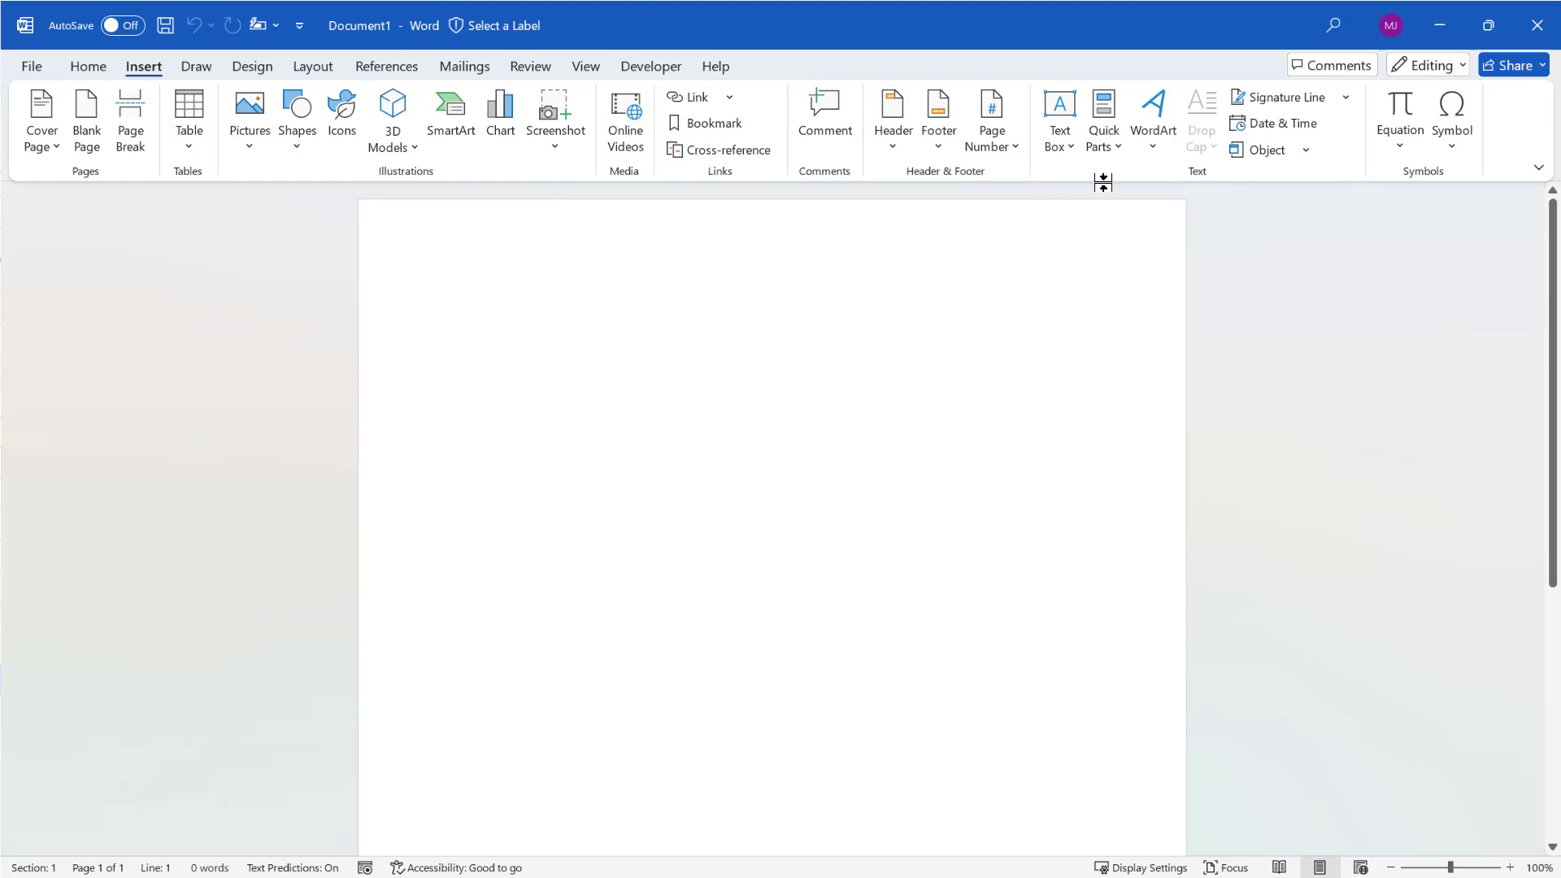
Insert the Brochure Template month table from Quick Parts AutoText
left_click(1118, 148)
mouse_move(1119, 172)
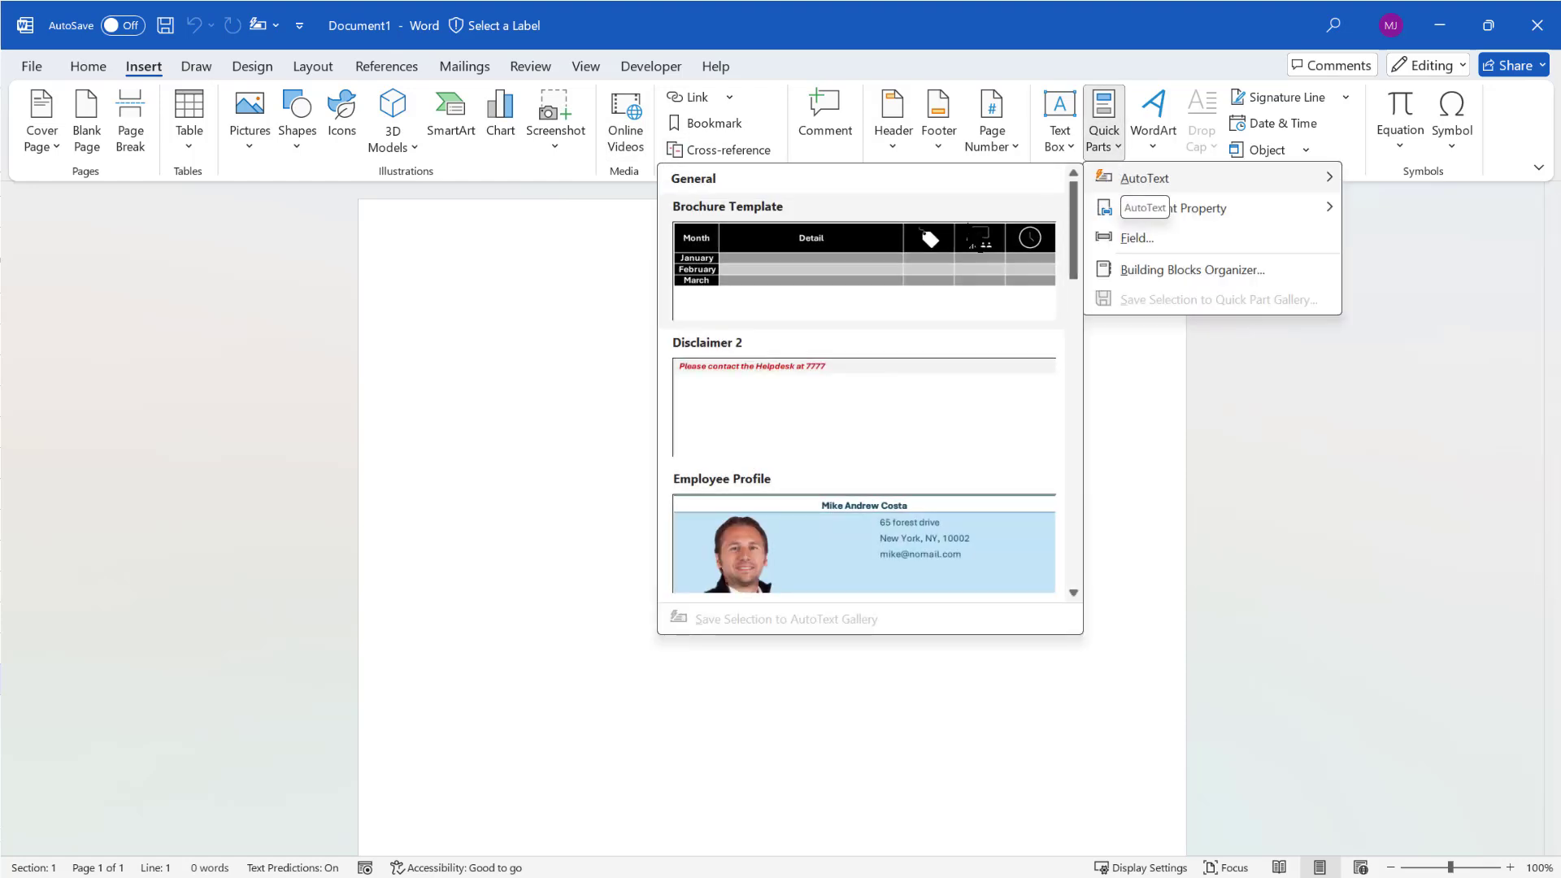
left_click(857, 252)
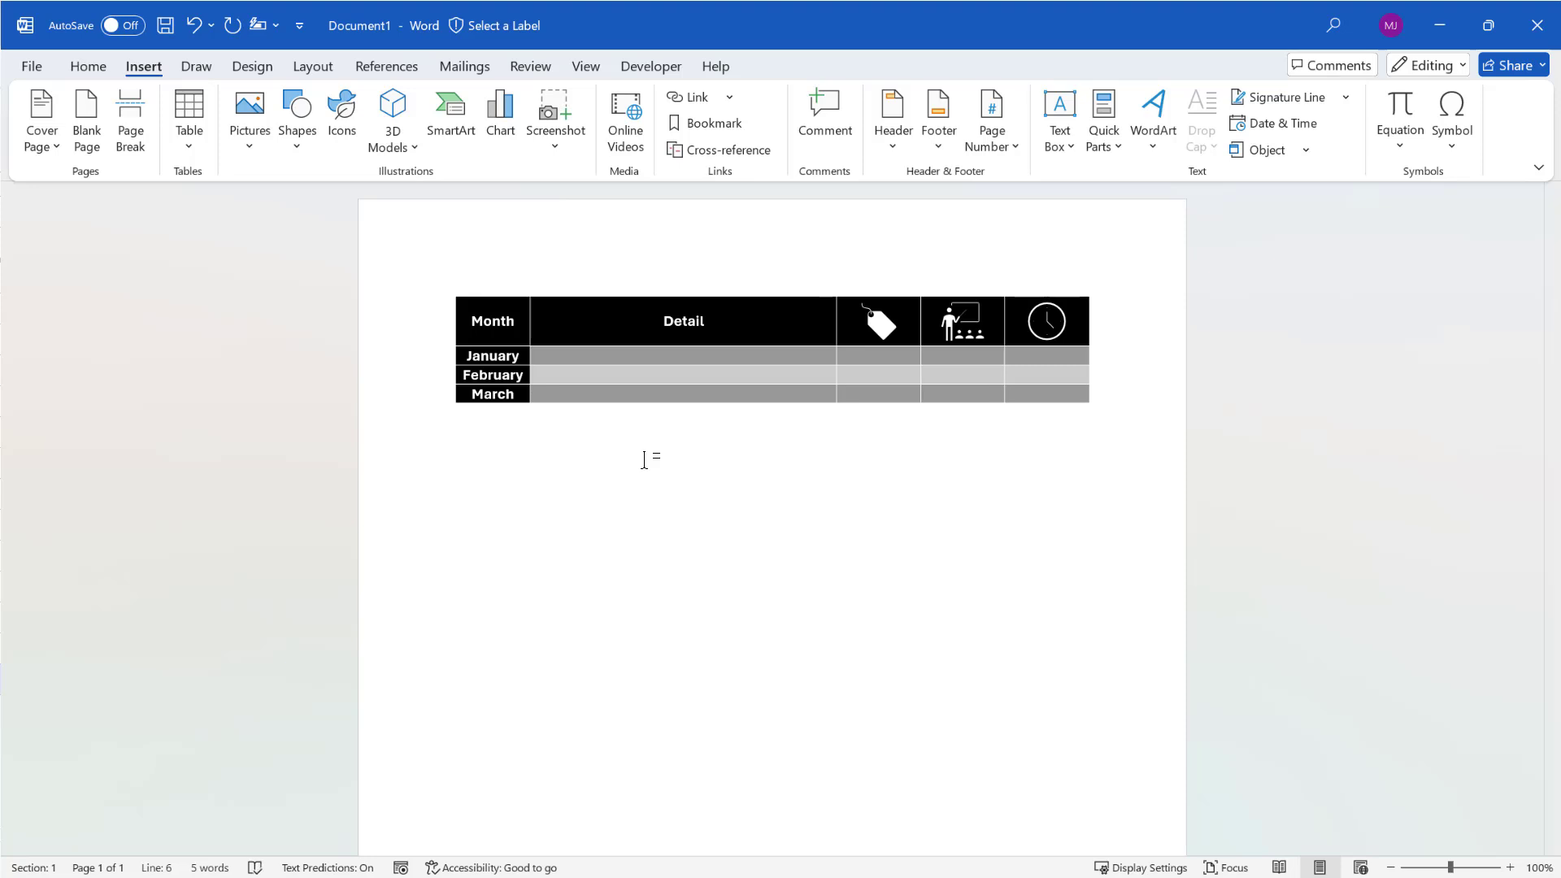
Insert the Employee Profile AutoText block and click into the January Detail cell
left_click(1113, 150)
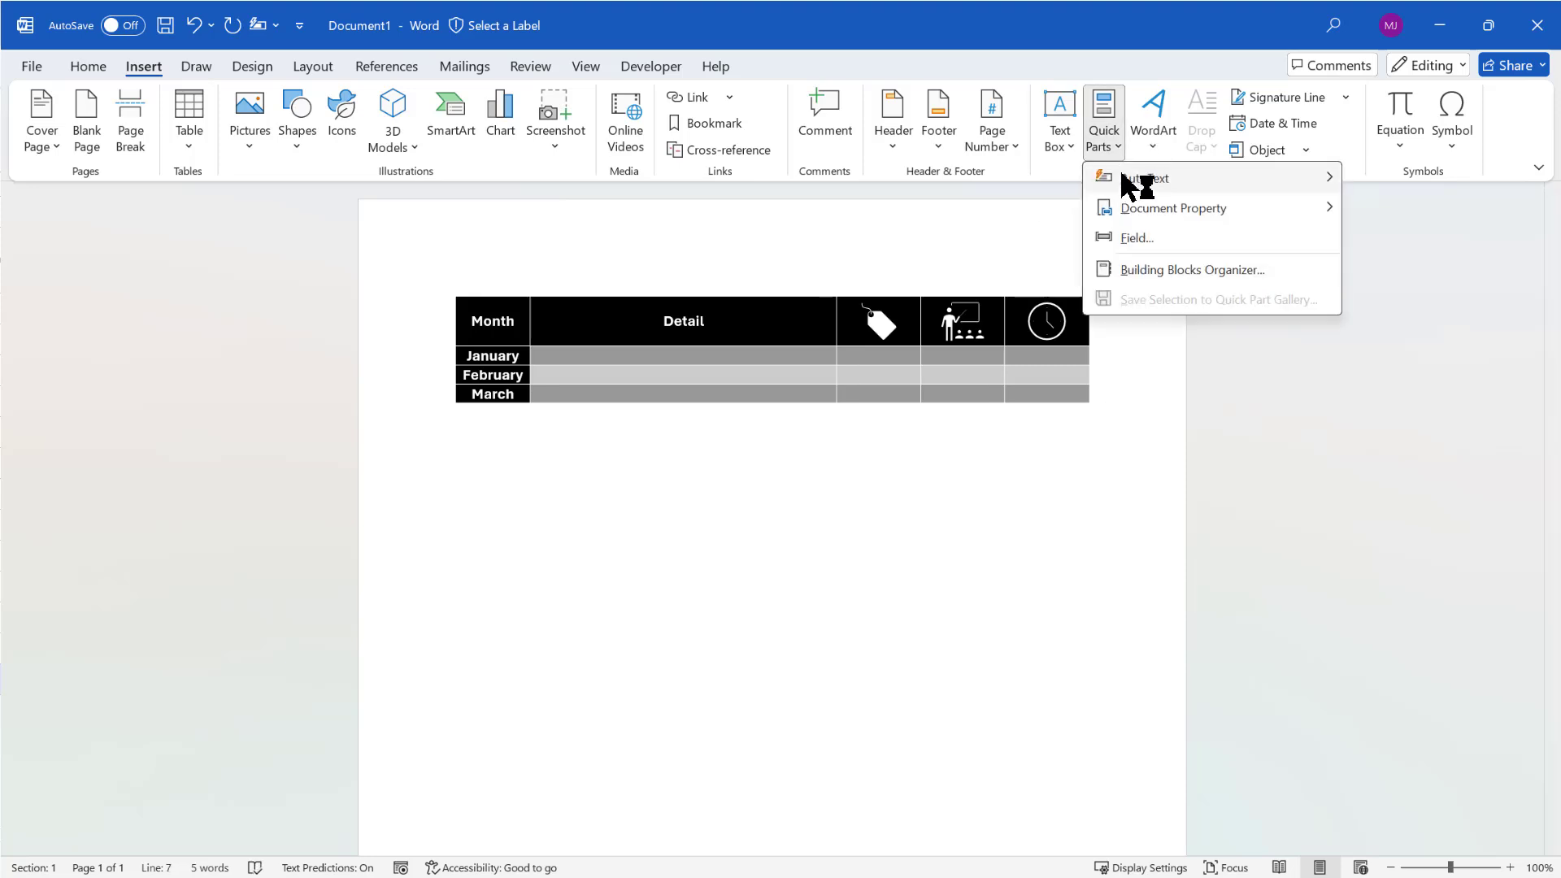
mouse_move(1134, 182)
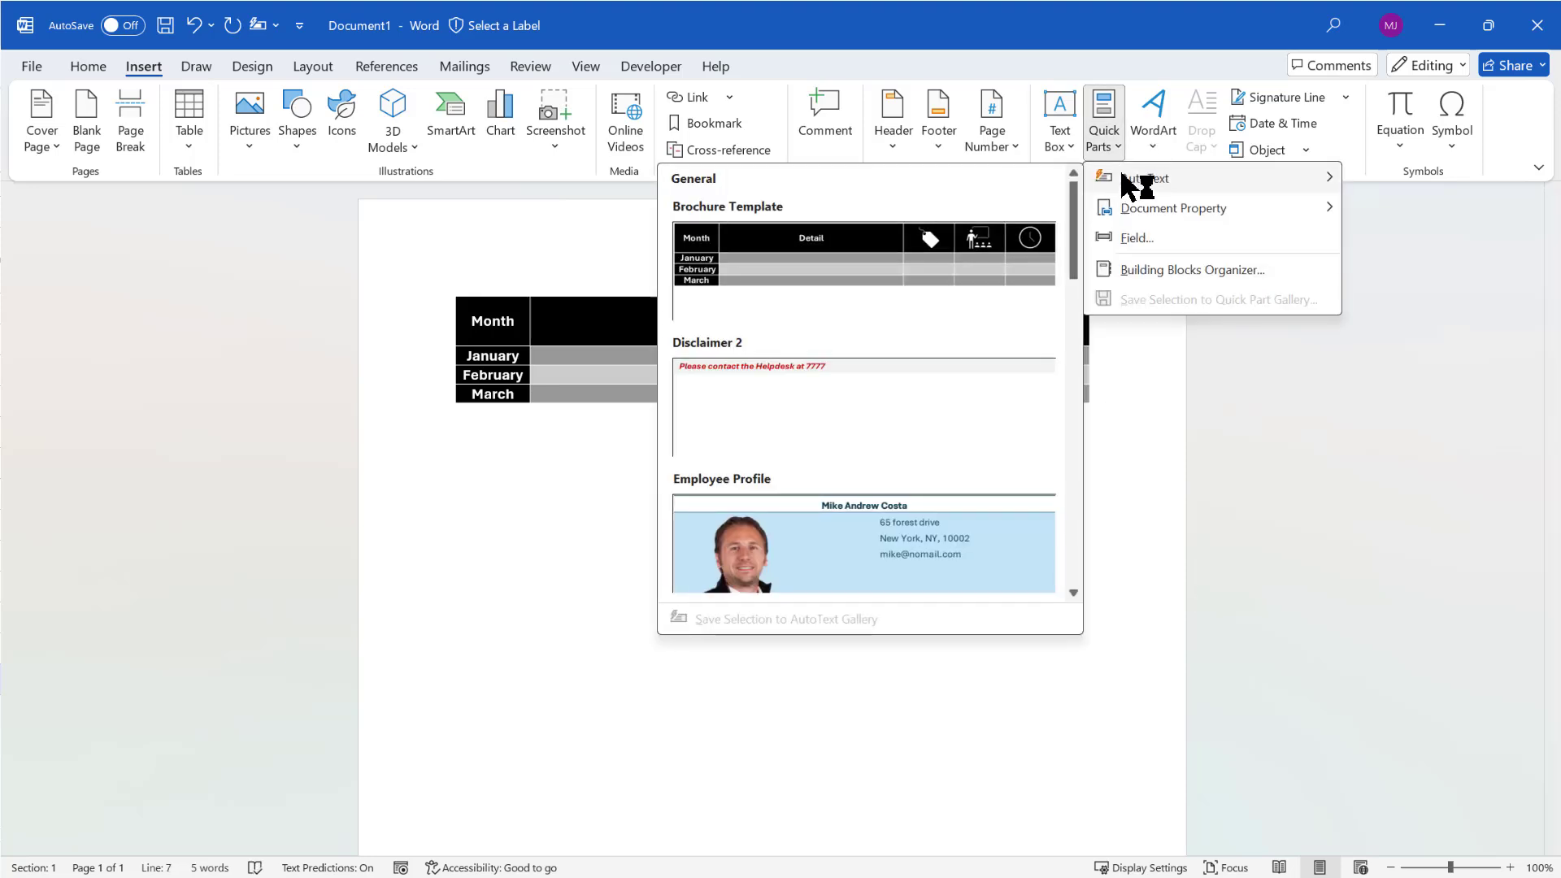
left_click(915, 537)
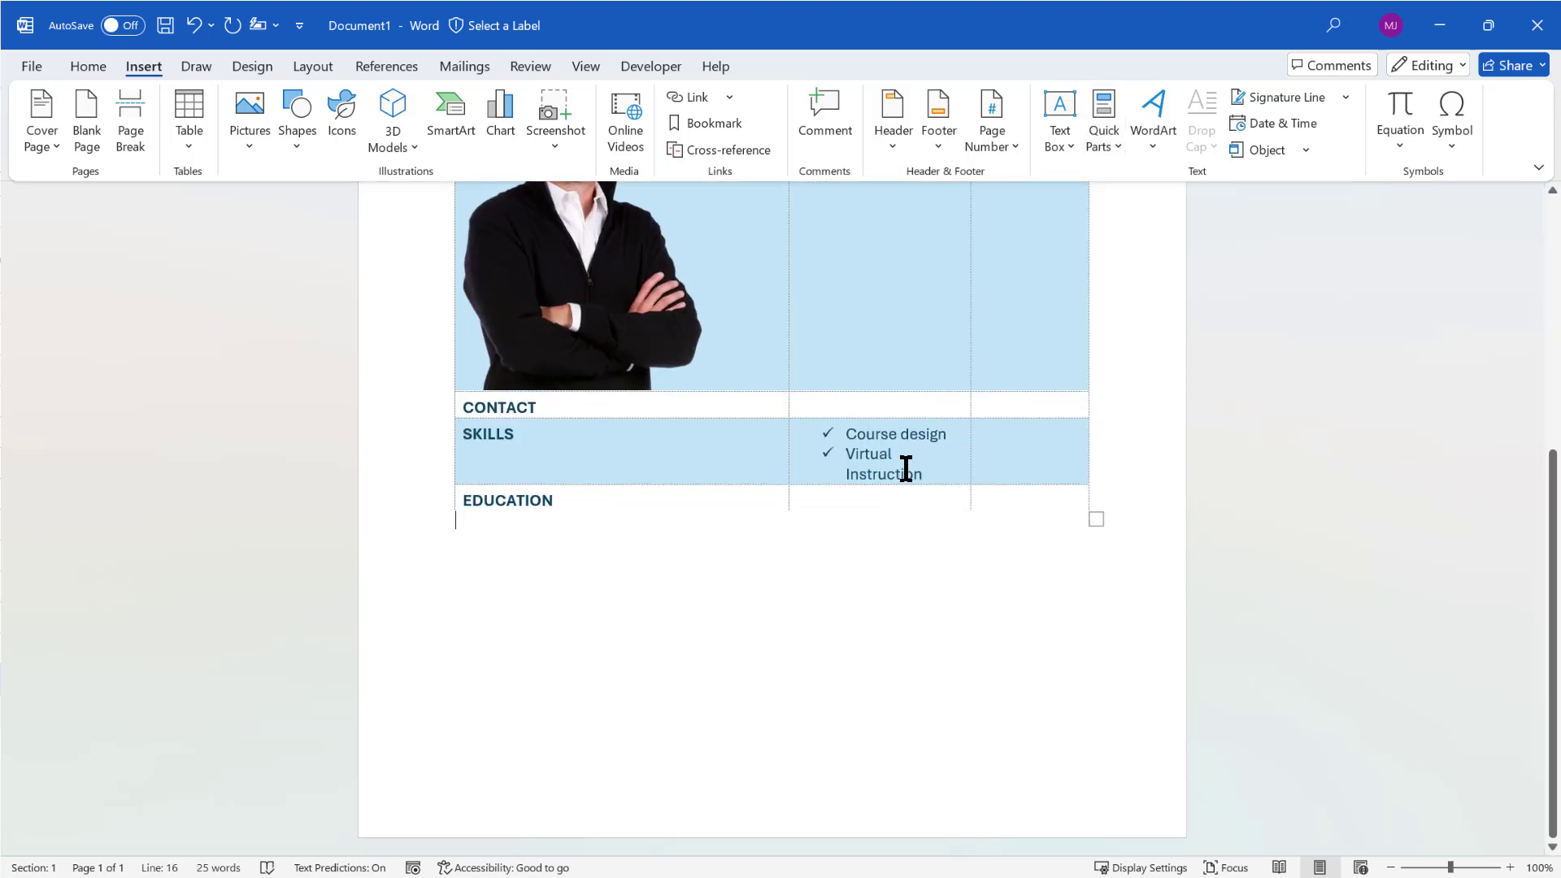
scroll(906, 468, "up", 5)
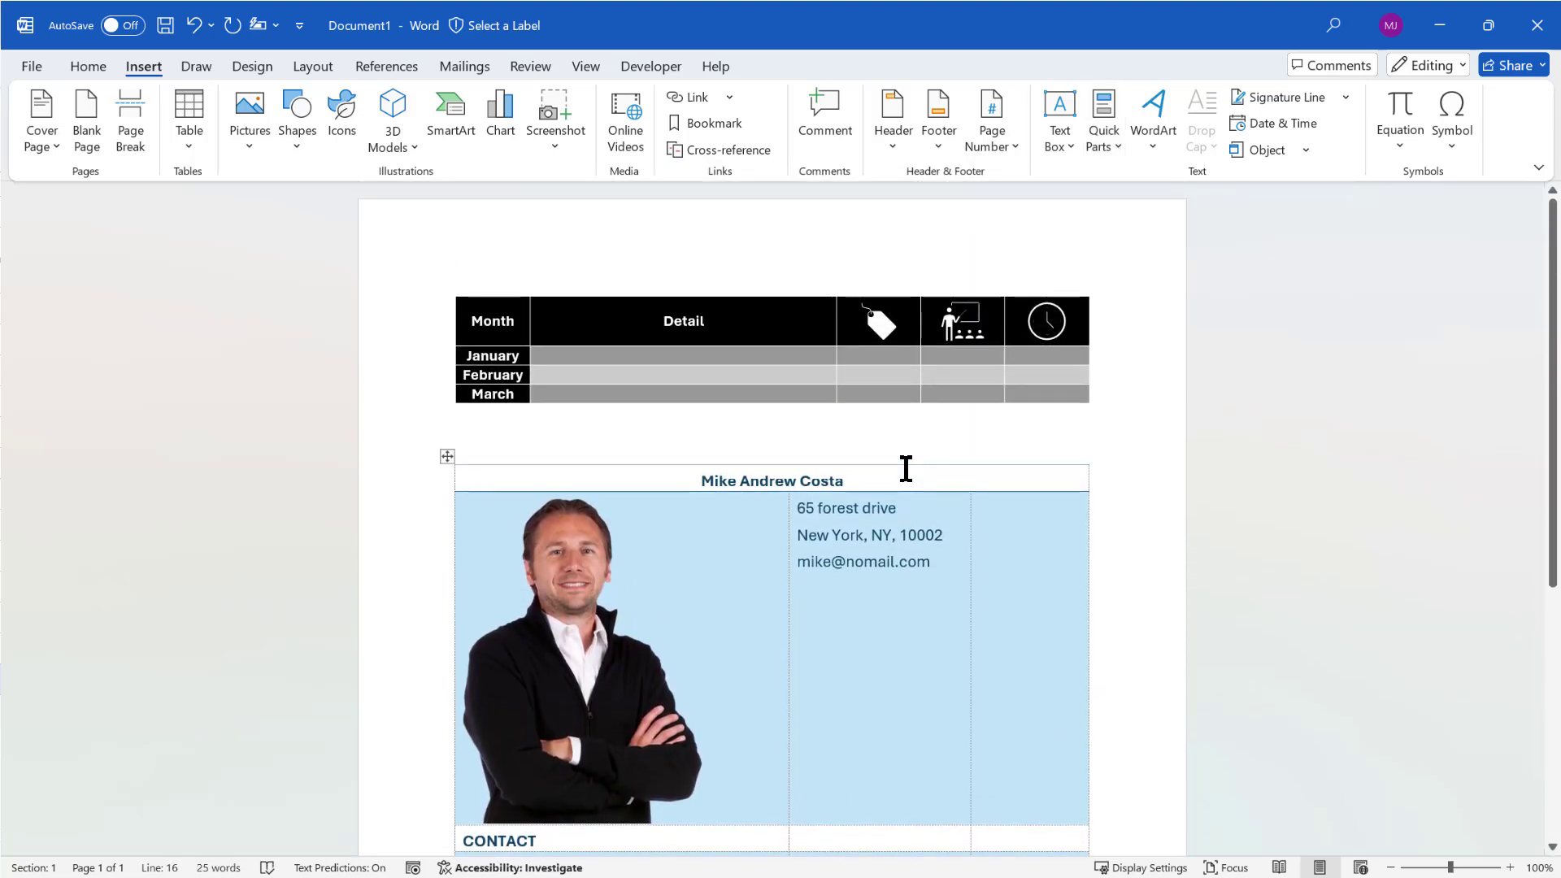
left_click(706, 358)
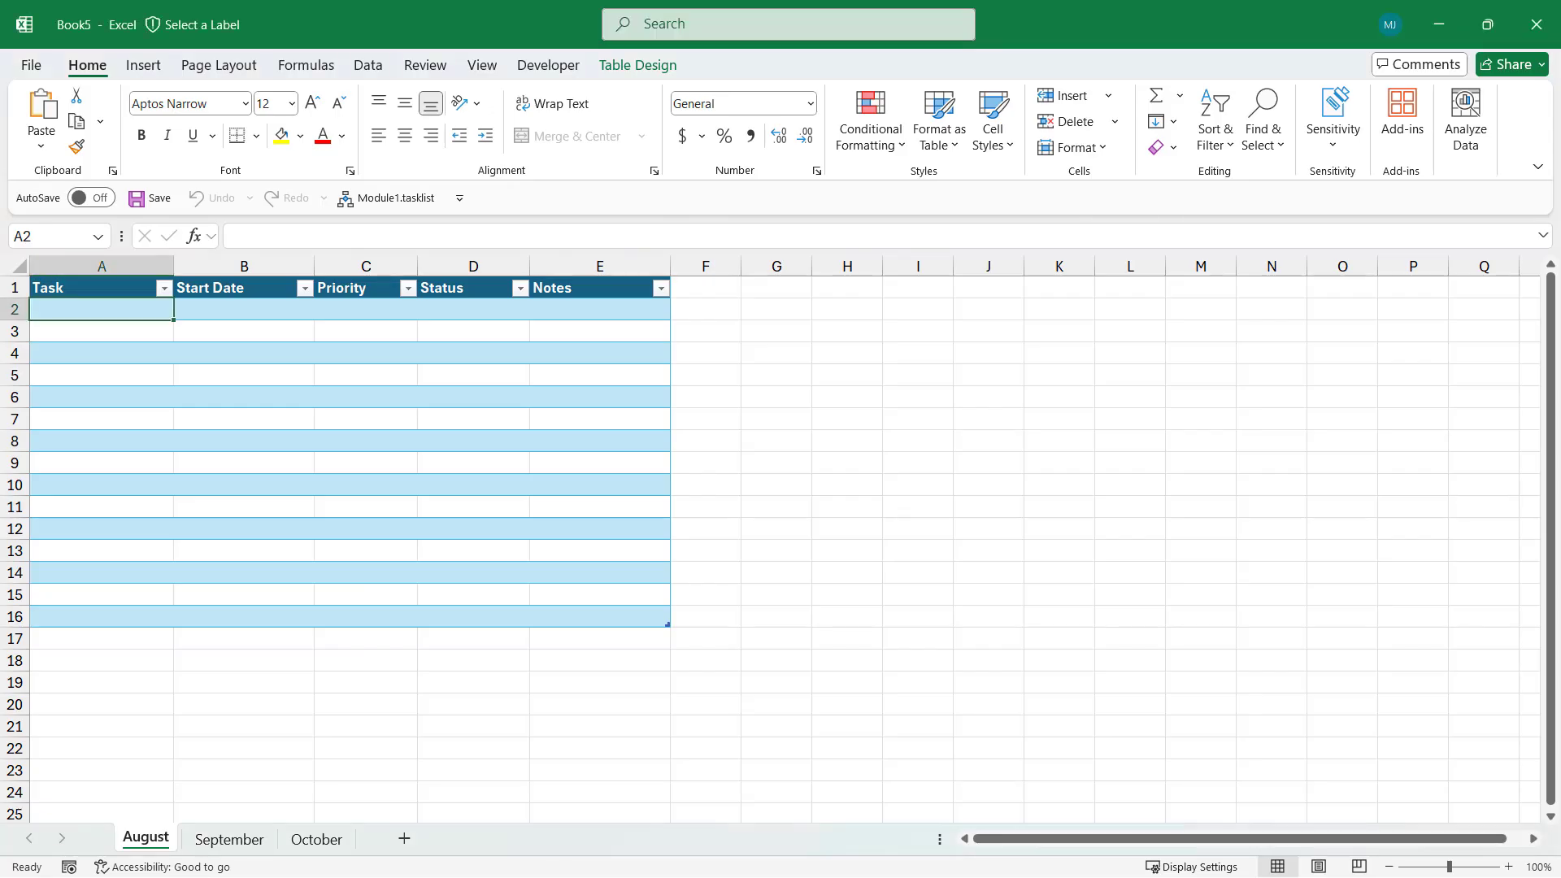
Run the Module1.tasklist toolbar macro on the September sheet, then go to the October sheet
left_click(859, 317)
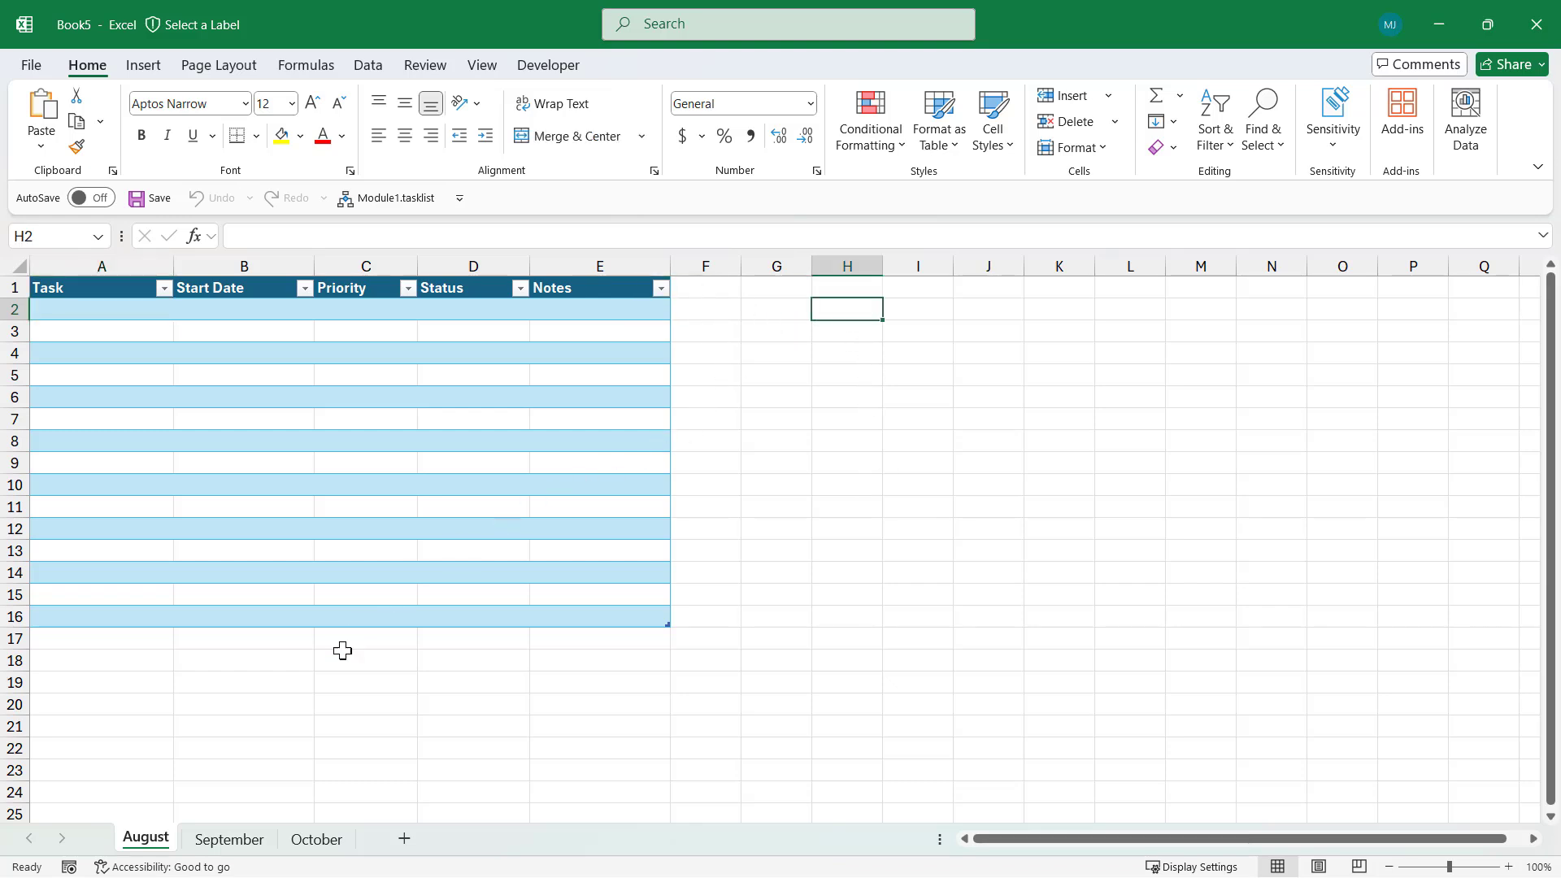
left_click(236, 840)
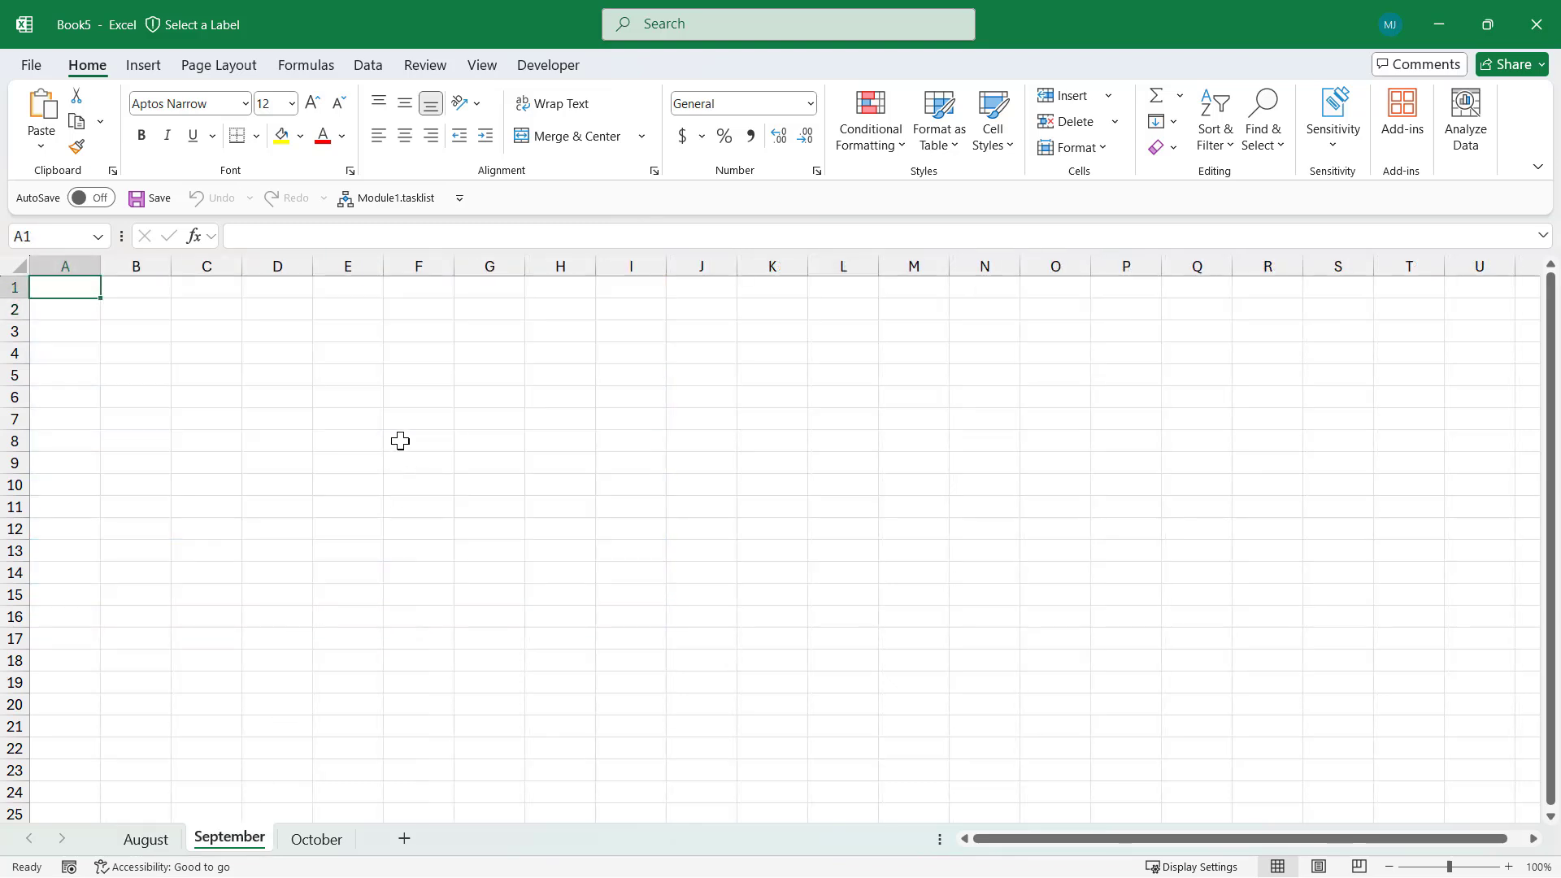
left_click(159, 842)
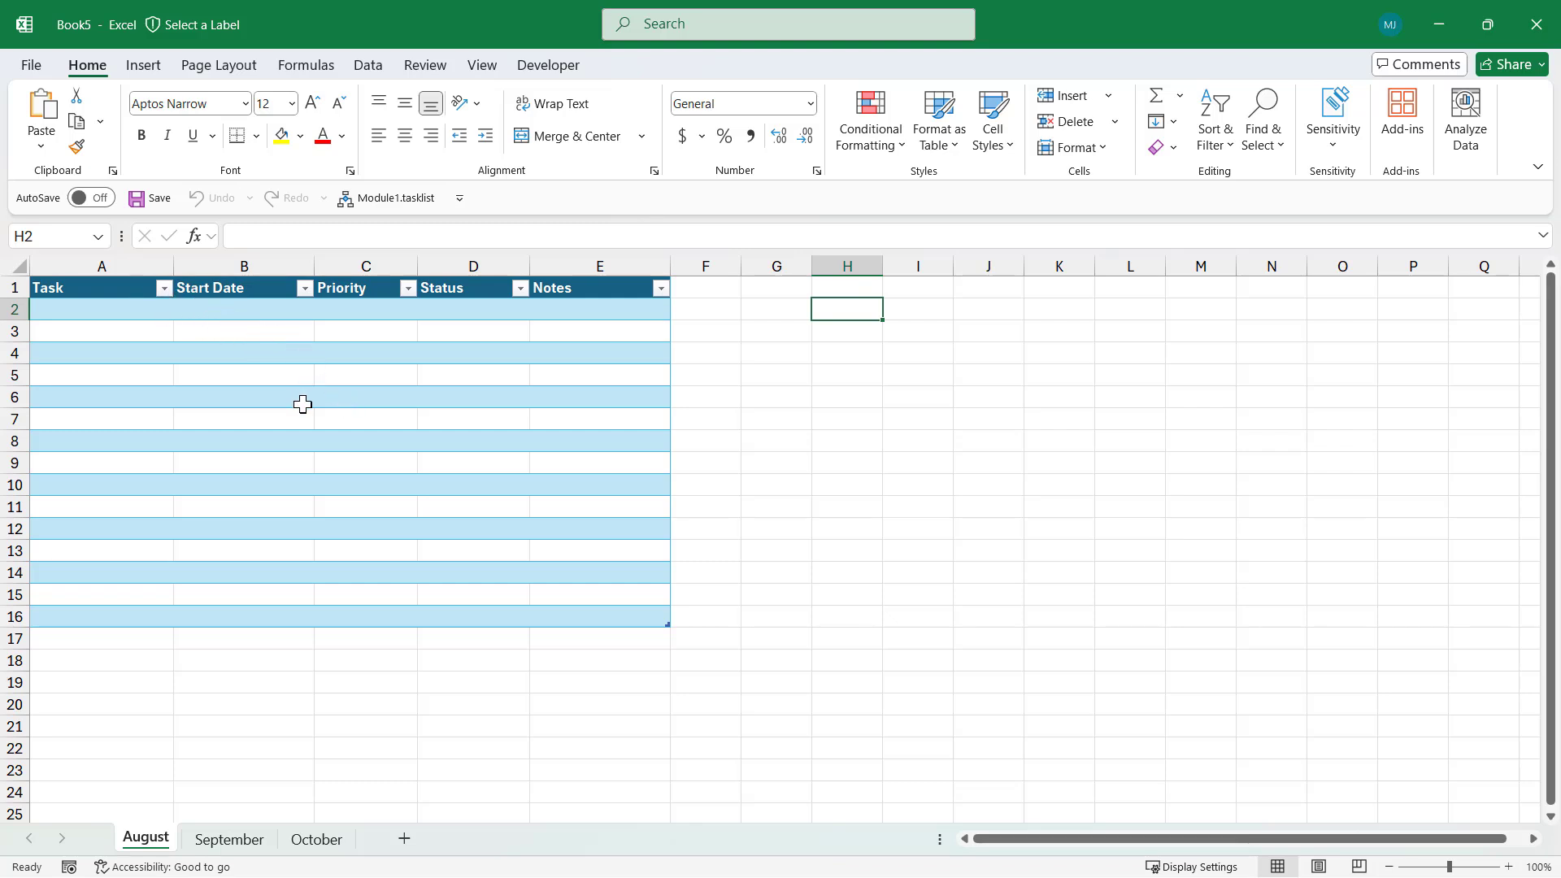
left_click(228, 843)
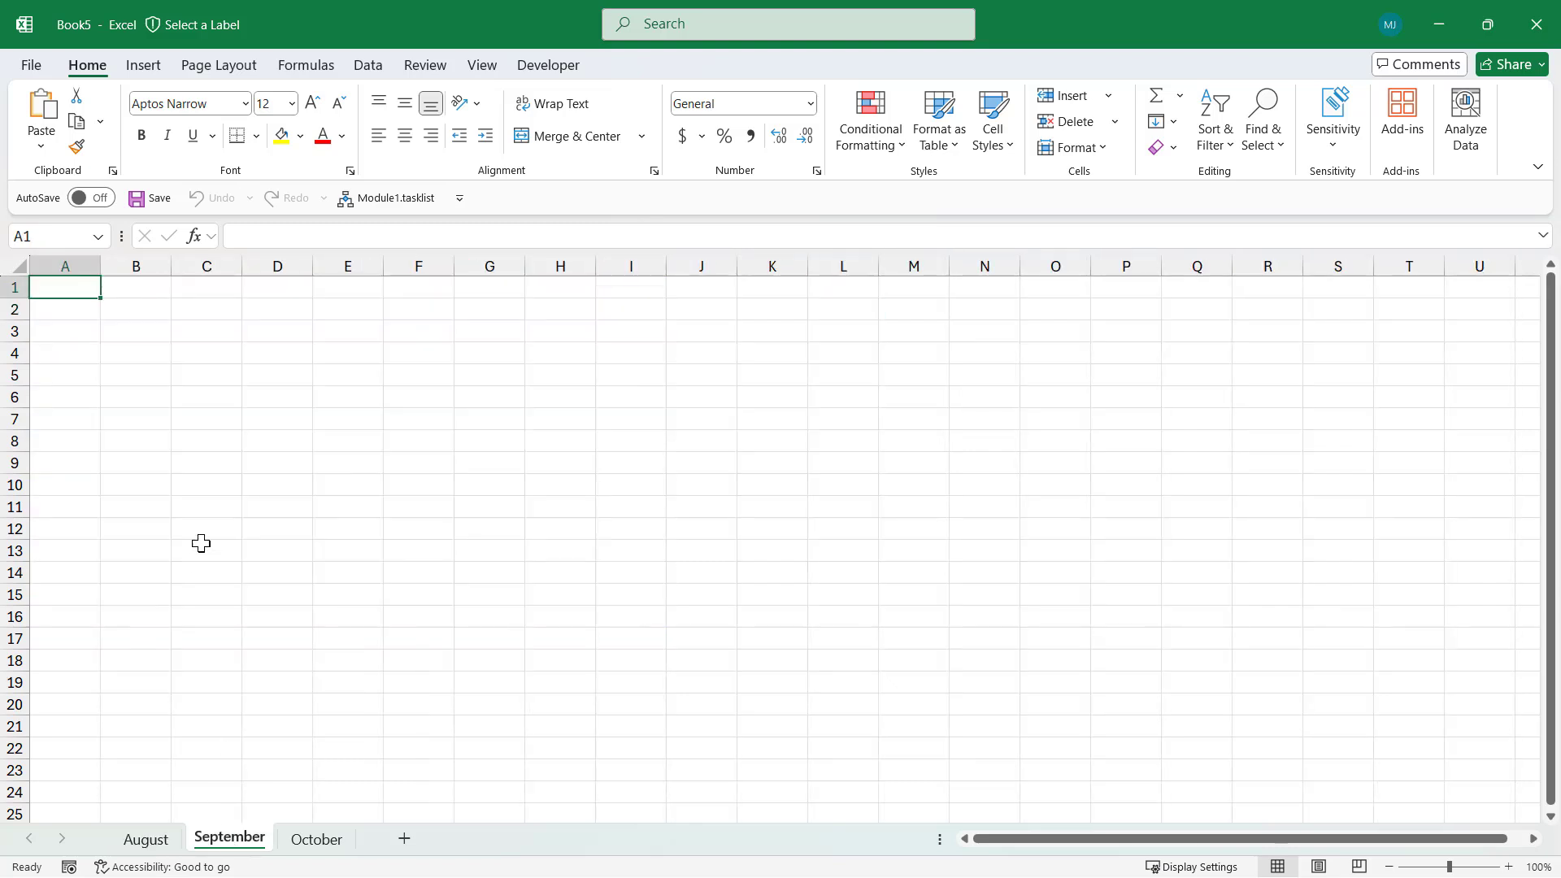
left_click(404, 199)
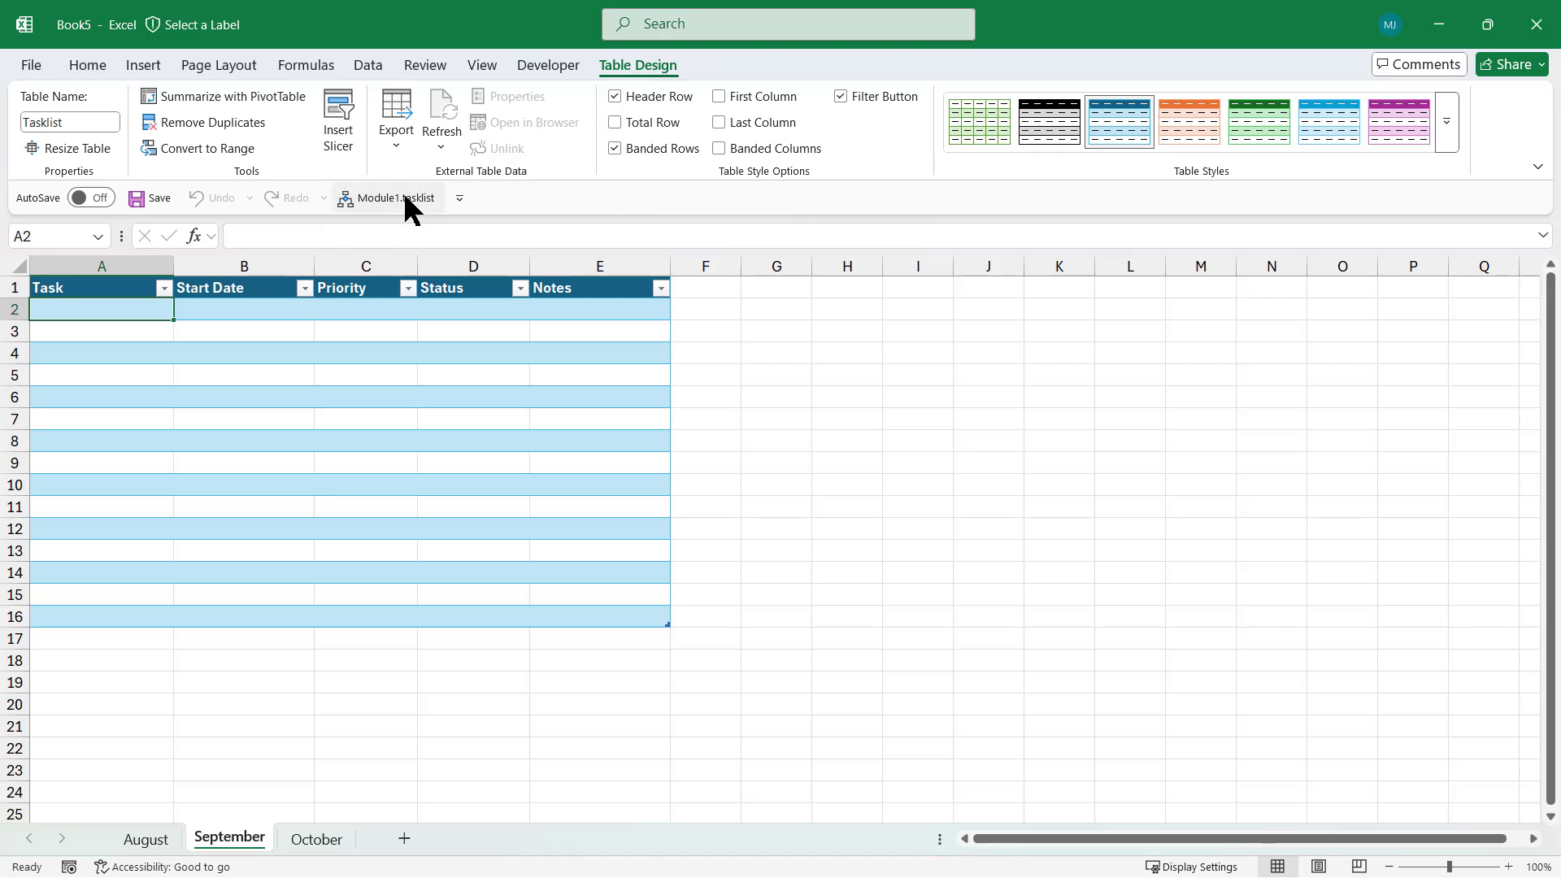
left_click(311, 838)
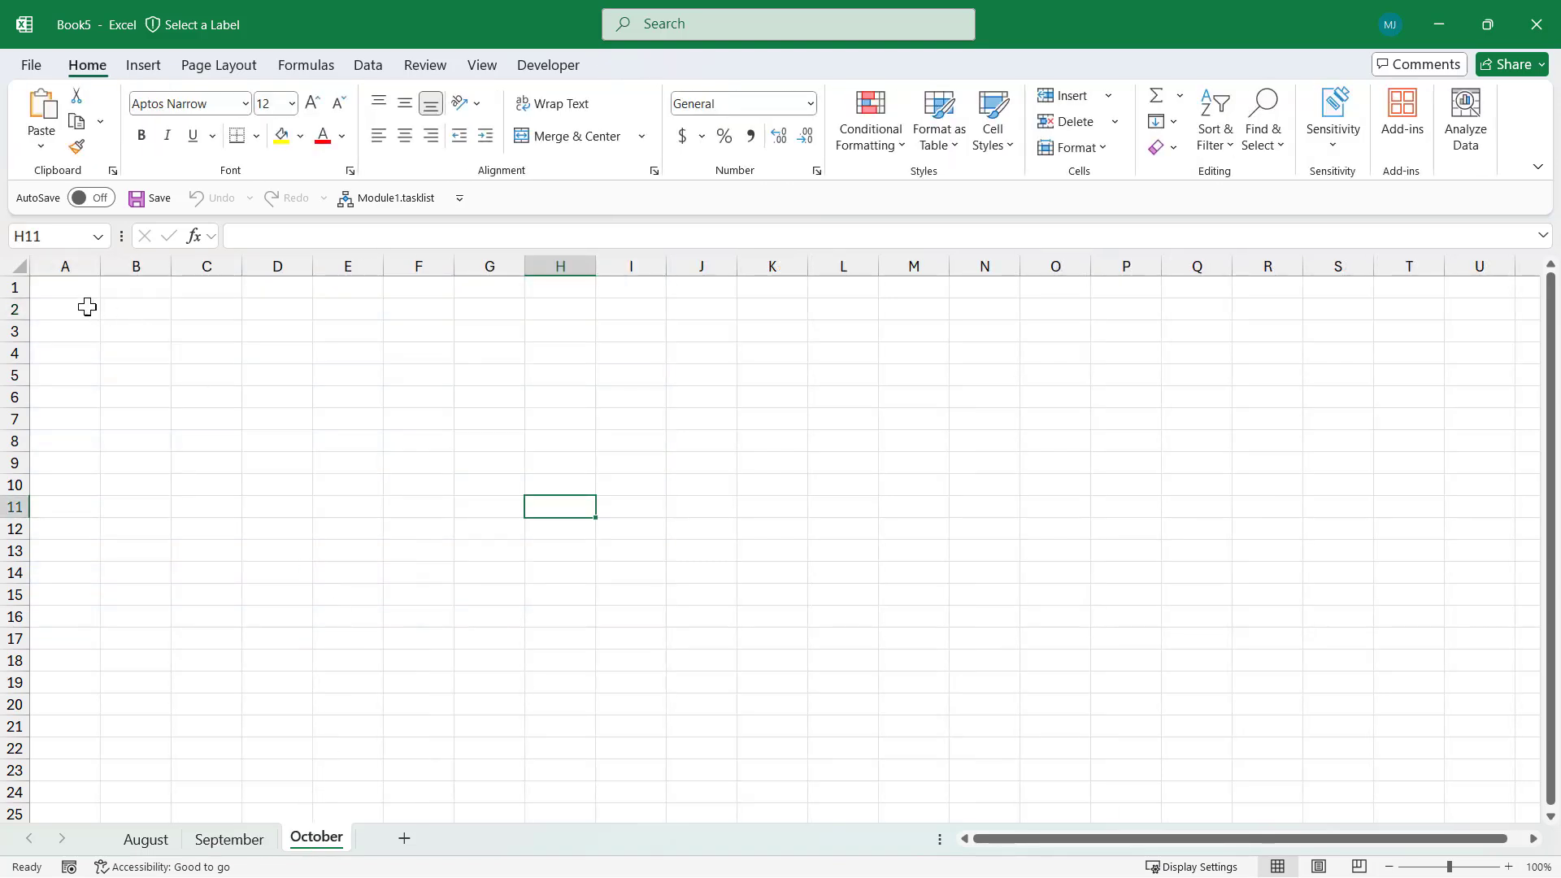
Build the task table on the October sheet with the tasklist macro
left_click(71, 288)
left_click(397, 198)
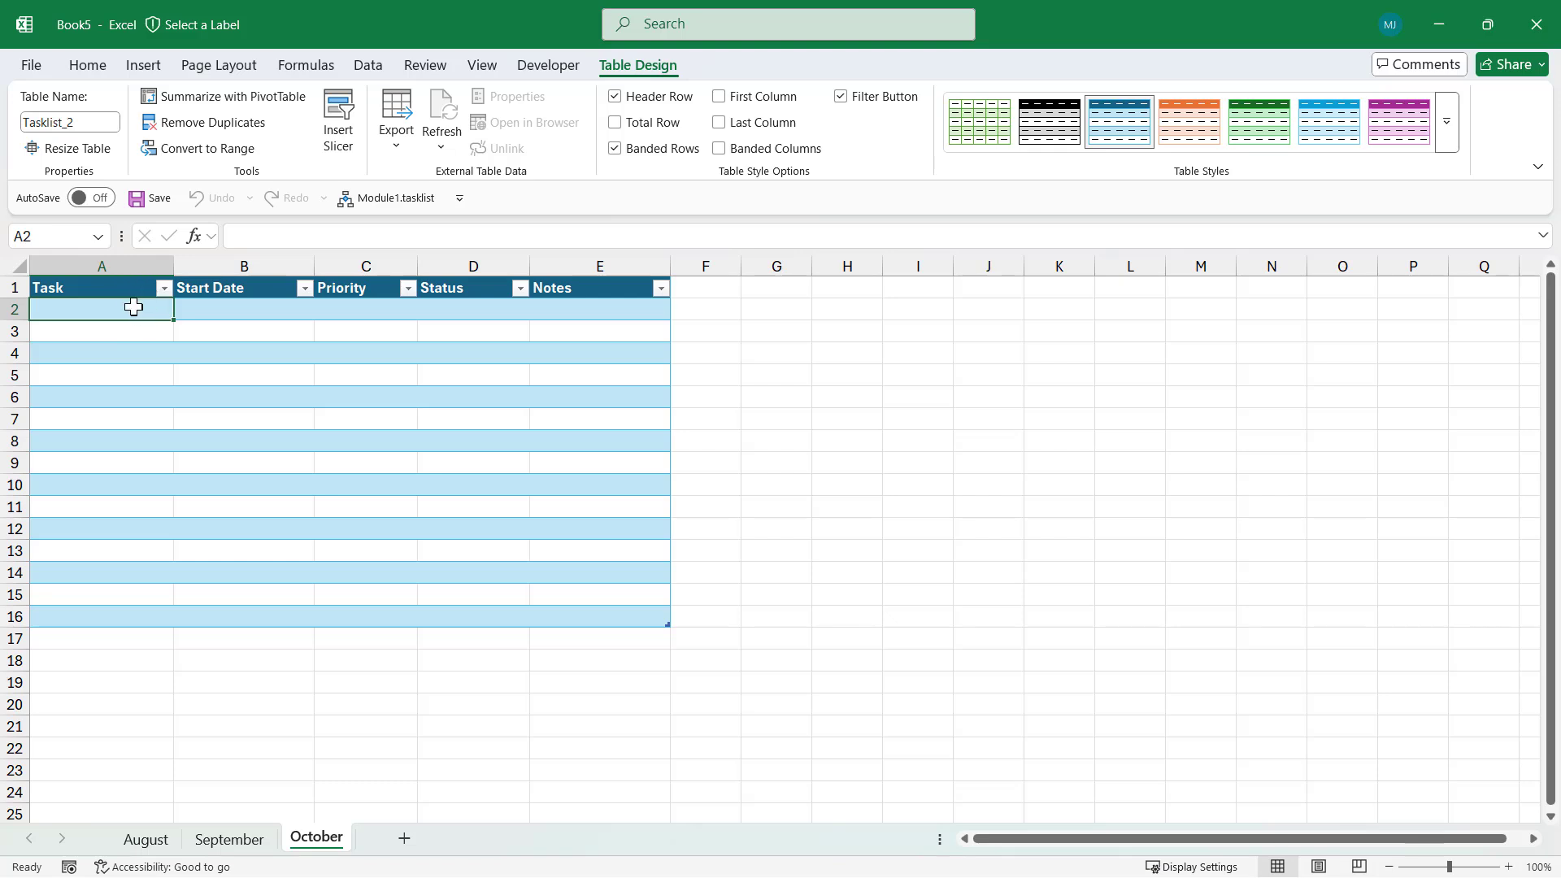
left_click(254, 310)
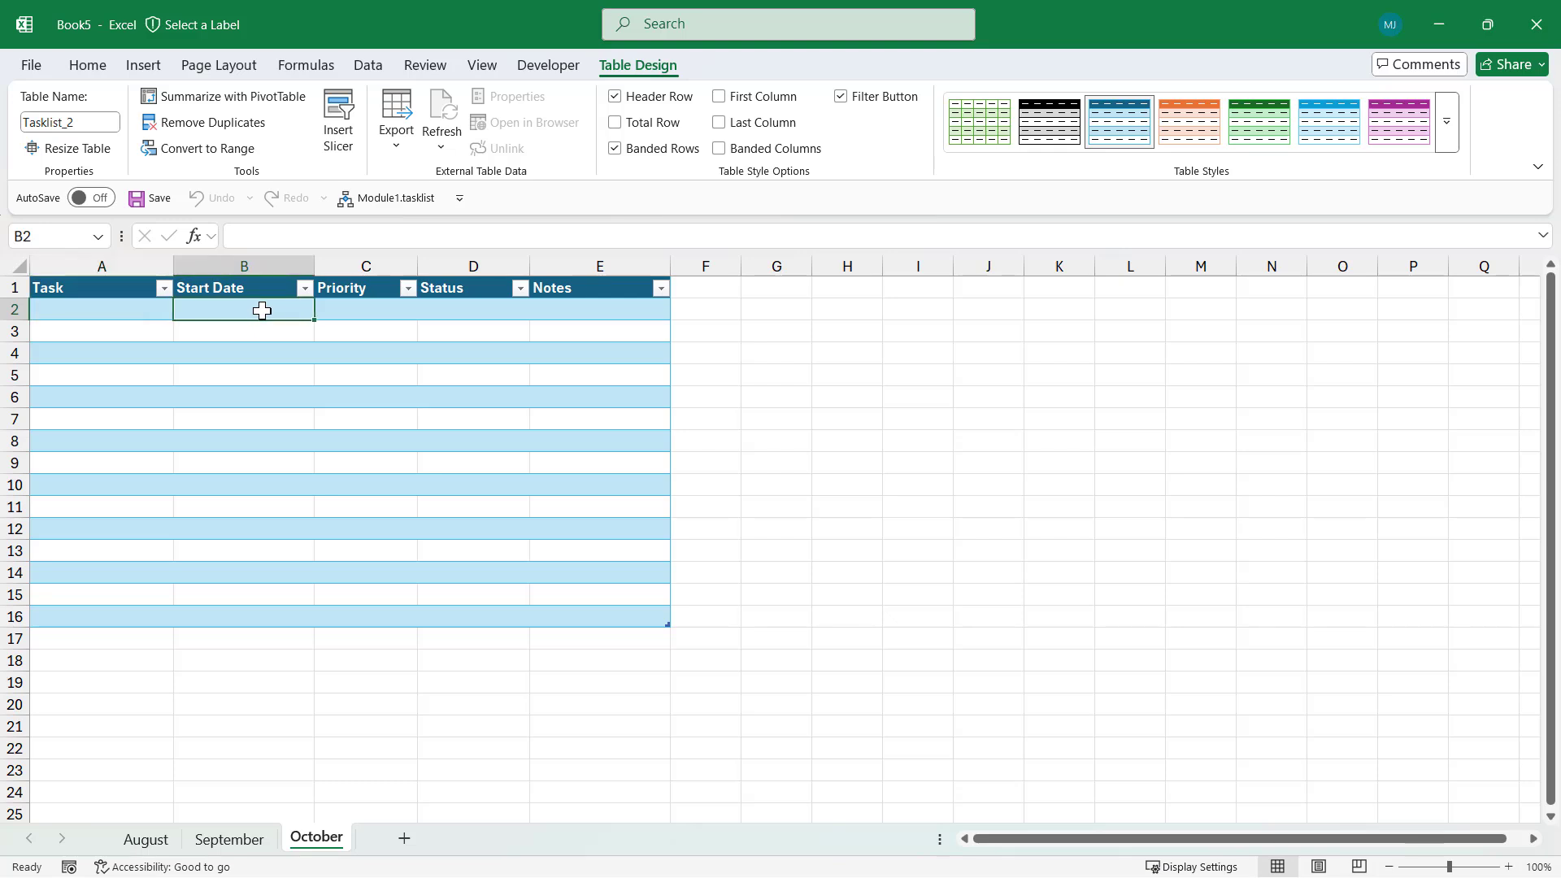
Check the Low/Normal/High Priority choices and the Status choices, then create a new blank workbook
left_click(348, 318)
left_click(425, 313)
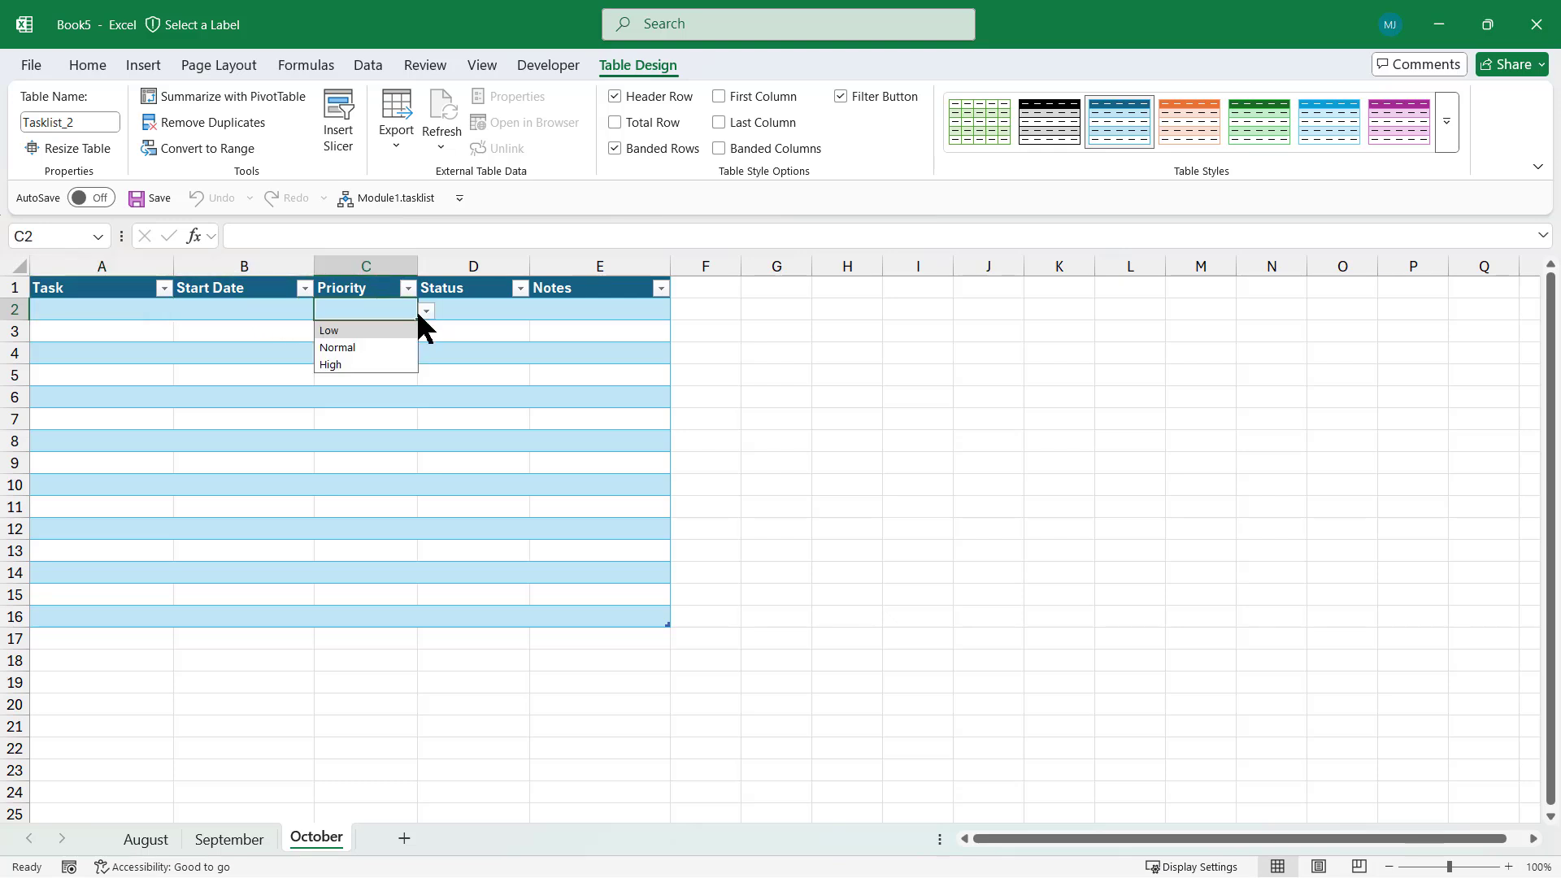
left_click(474, 309)
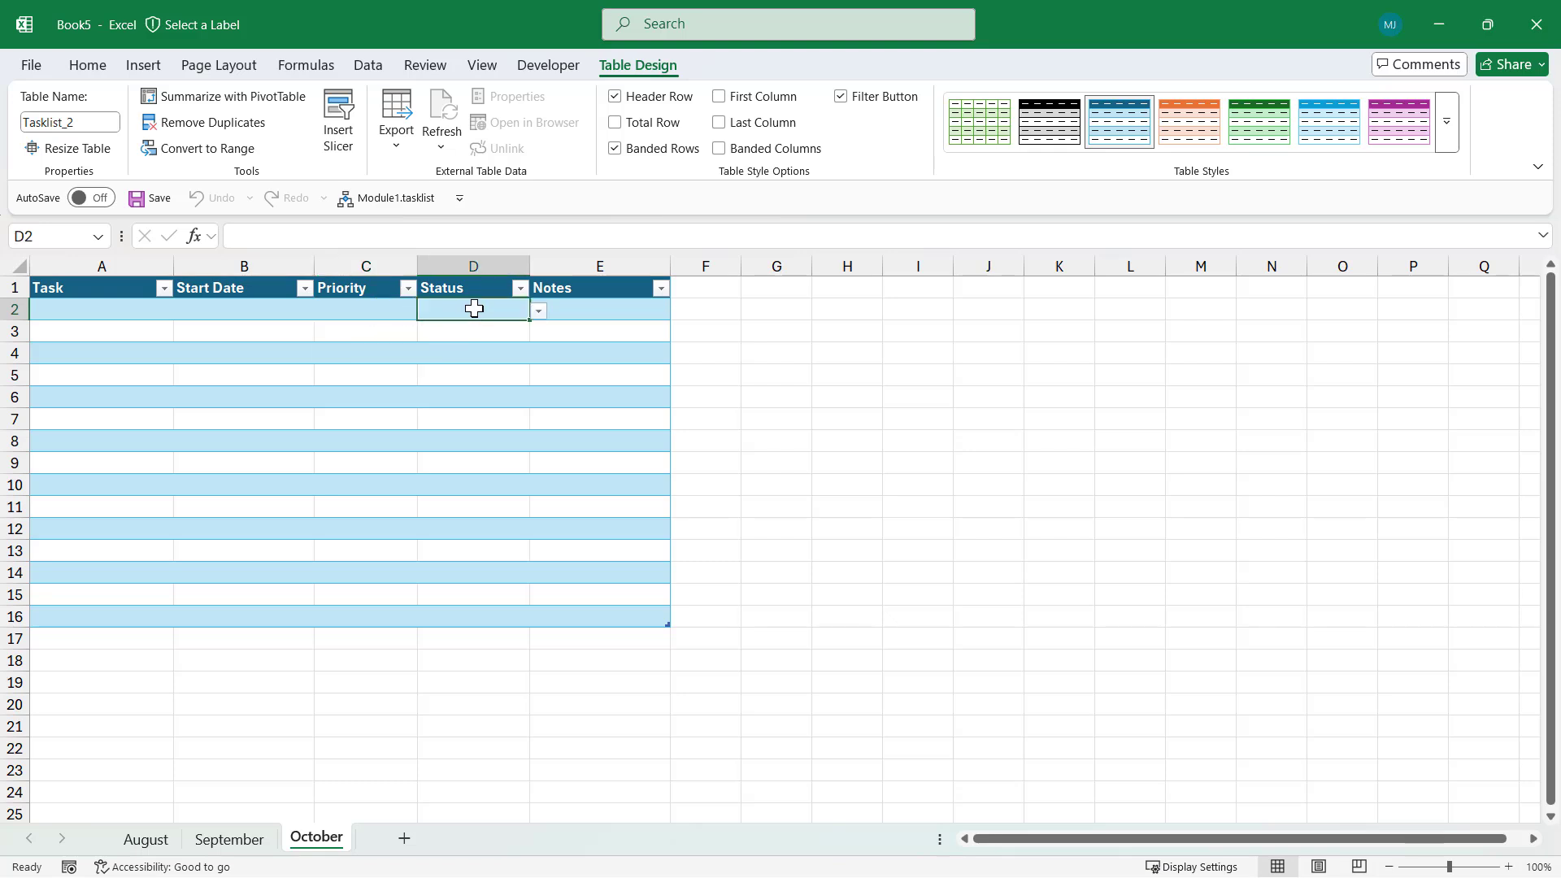
left_click(539, 312)
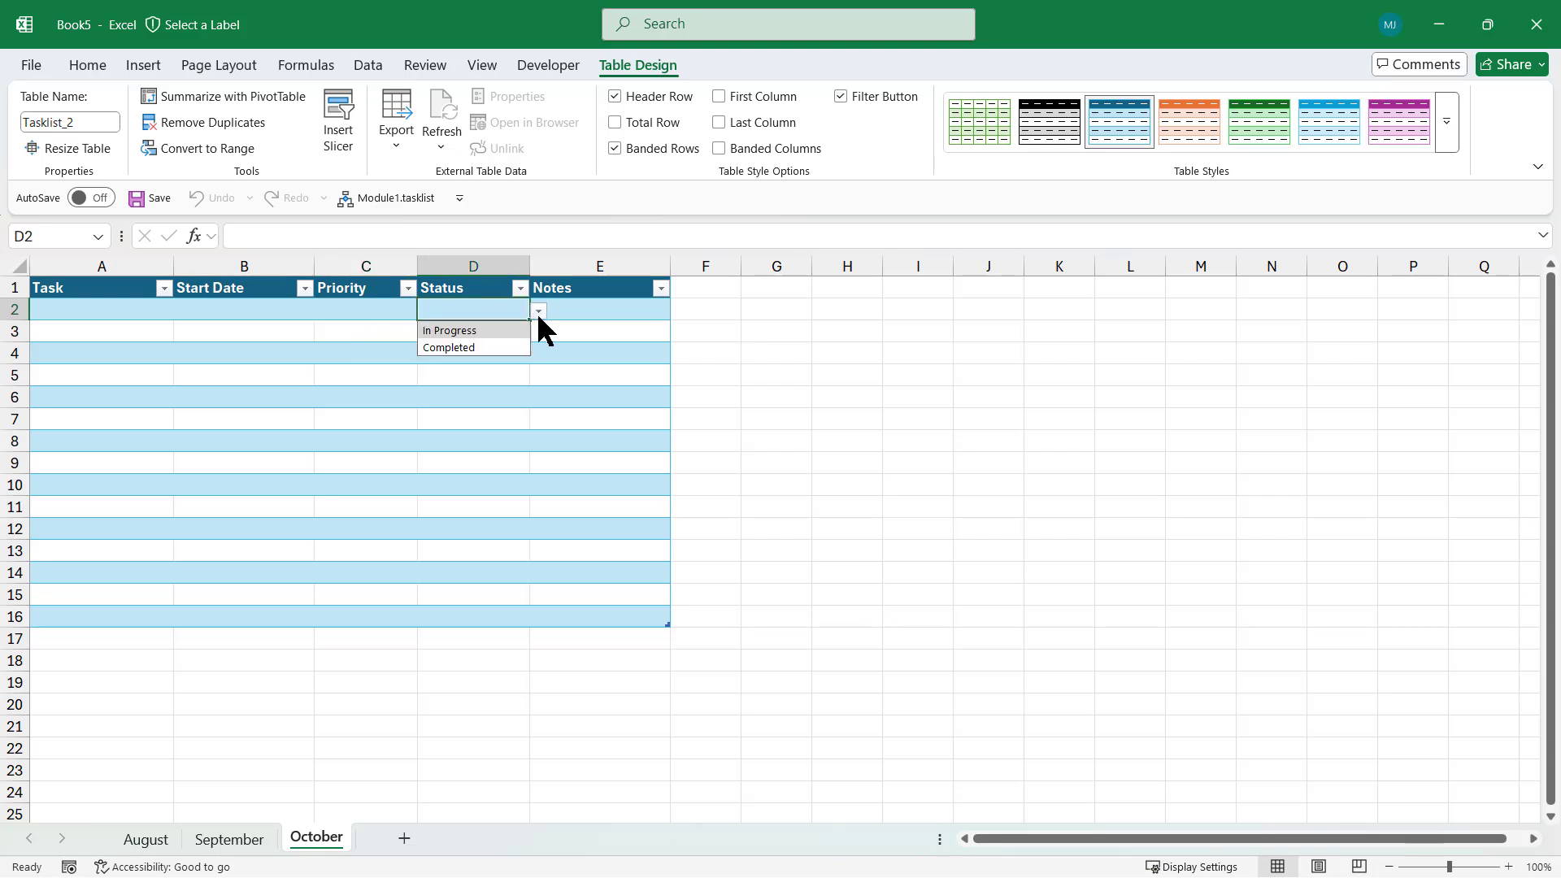
left_click(613, 312)
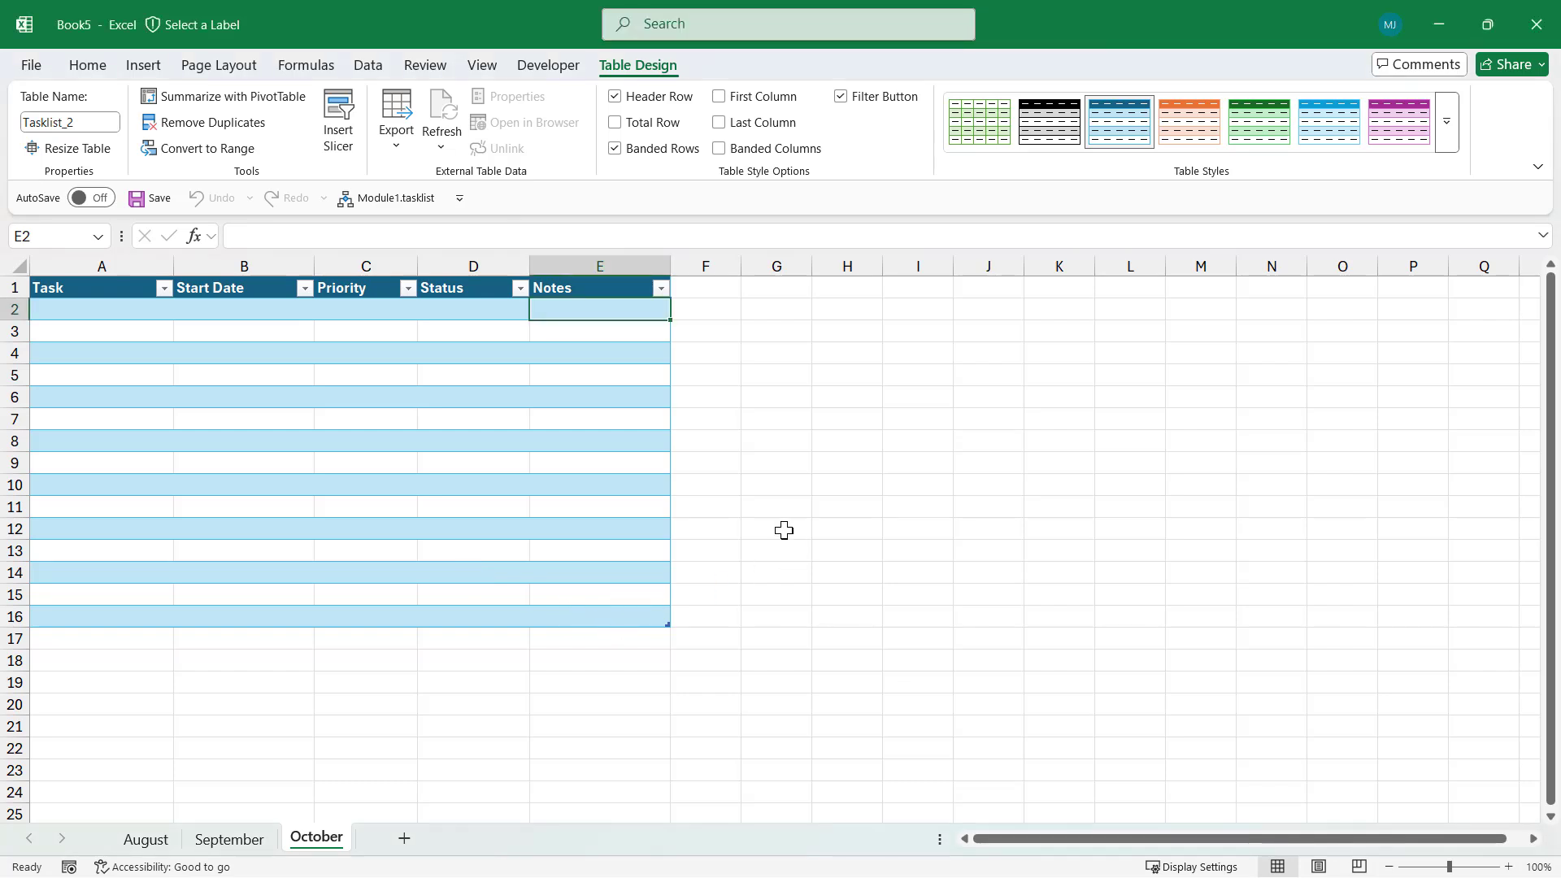
key("ctrl+n")
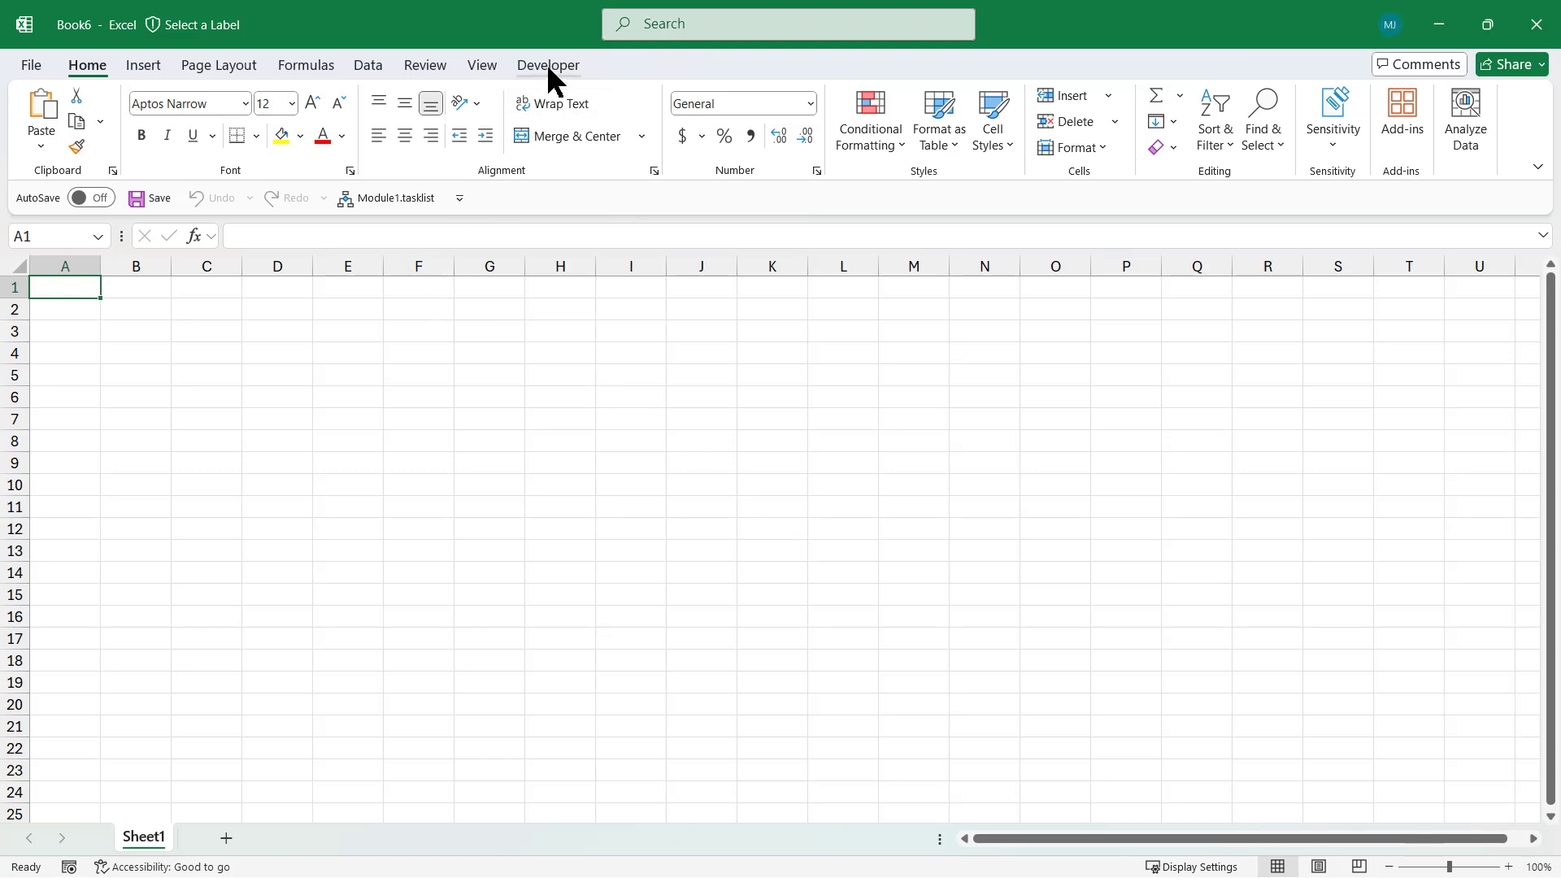
Confirm the Developer tab is enabled in Customize the Ribbon, then show the Developer tab
right_click(98, 68)
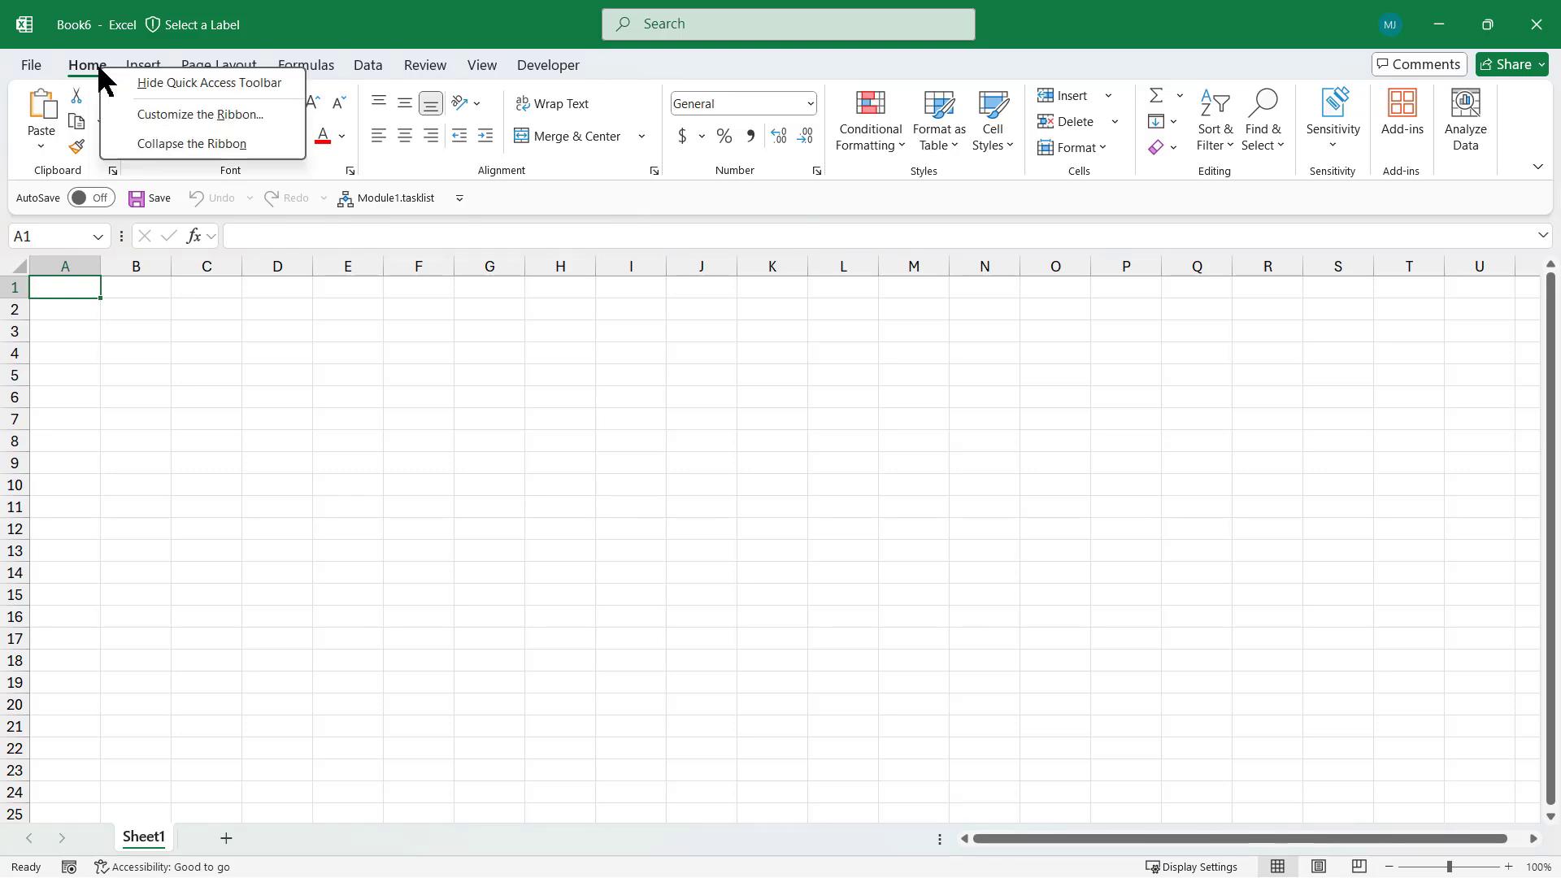
left_click(188, 115)
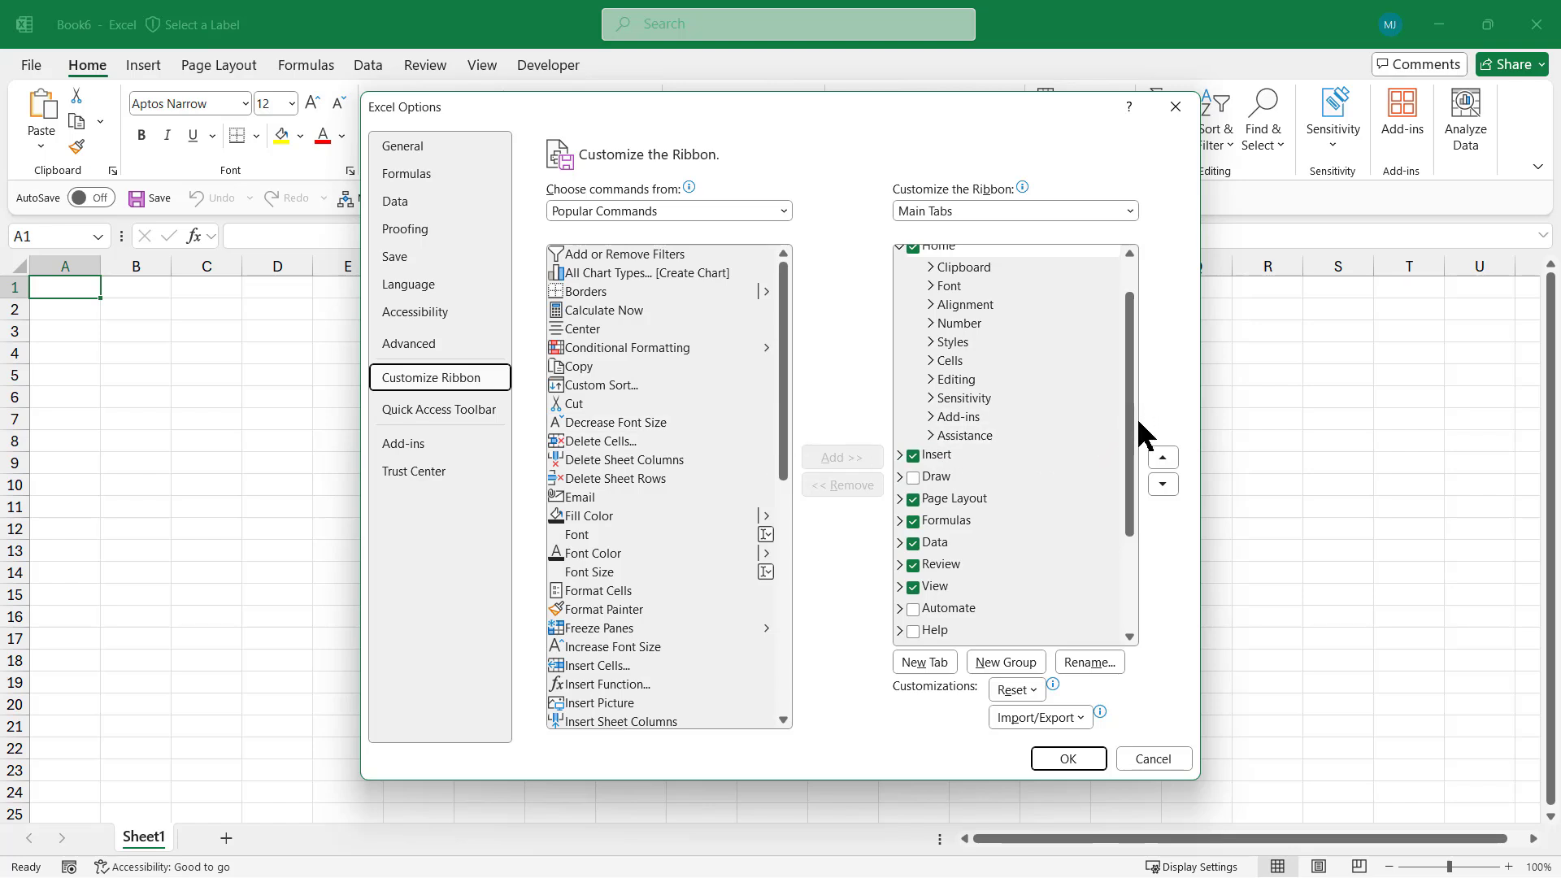
left_click_drag(1133, 411, 1117, 509)
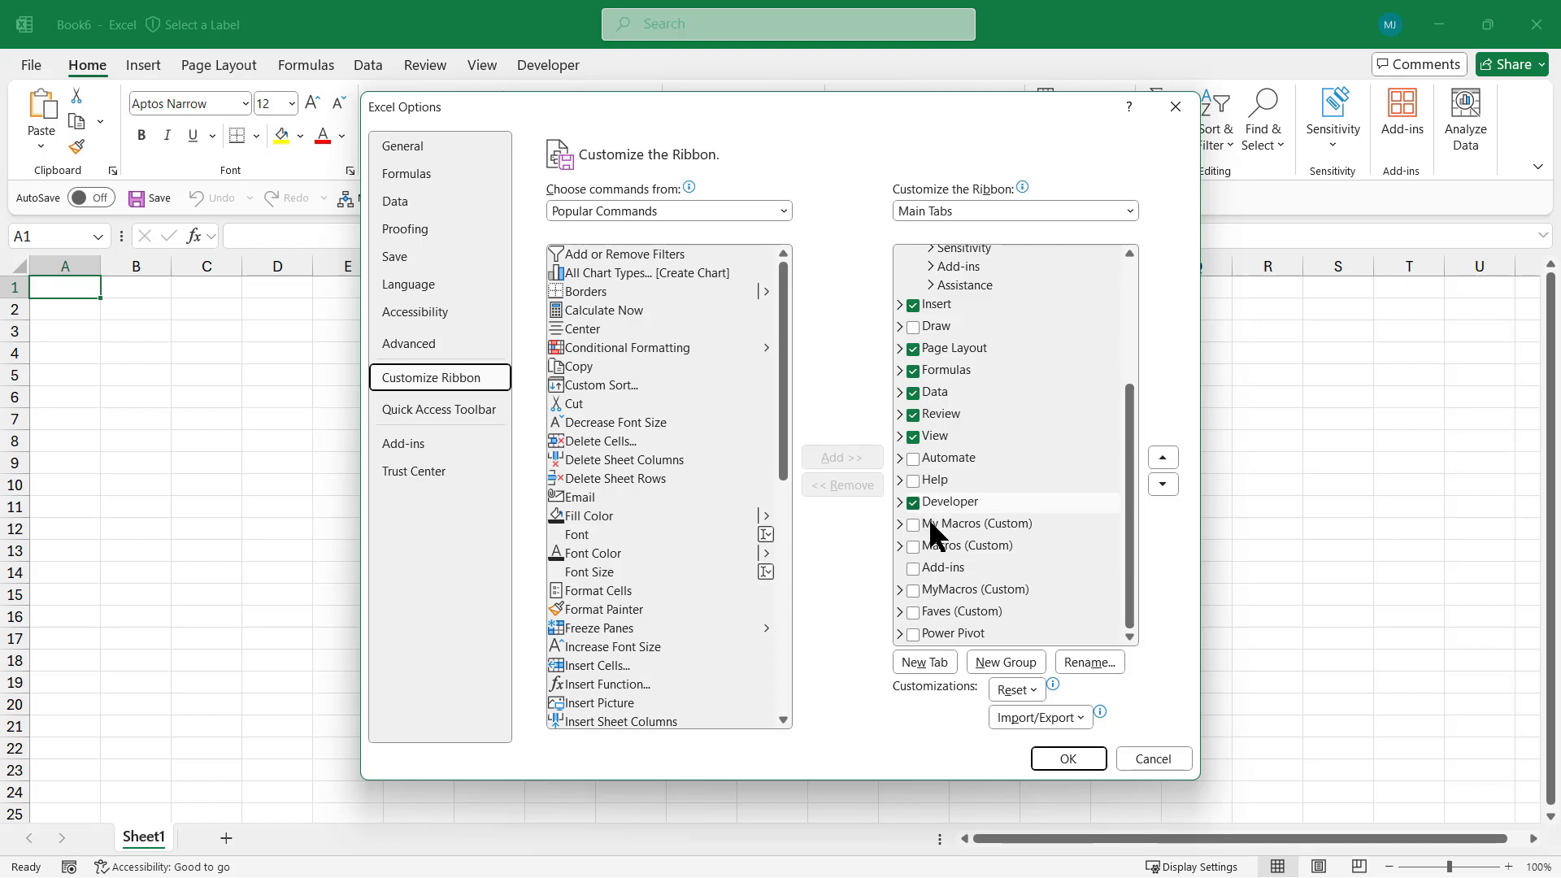
left_click(1154, 760)
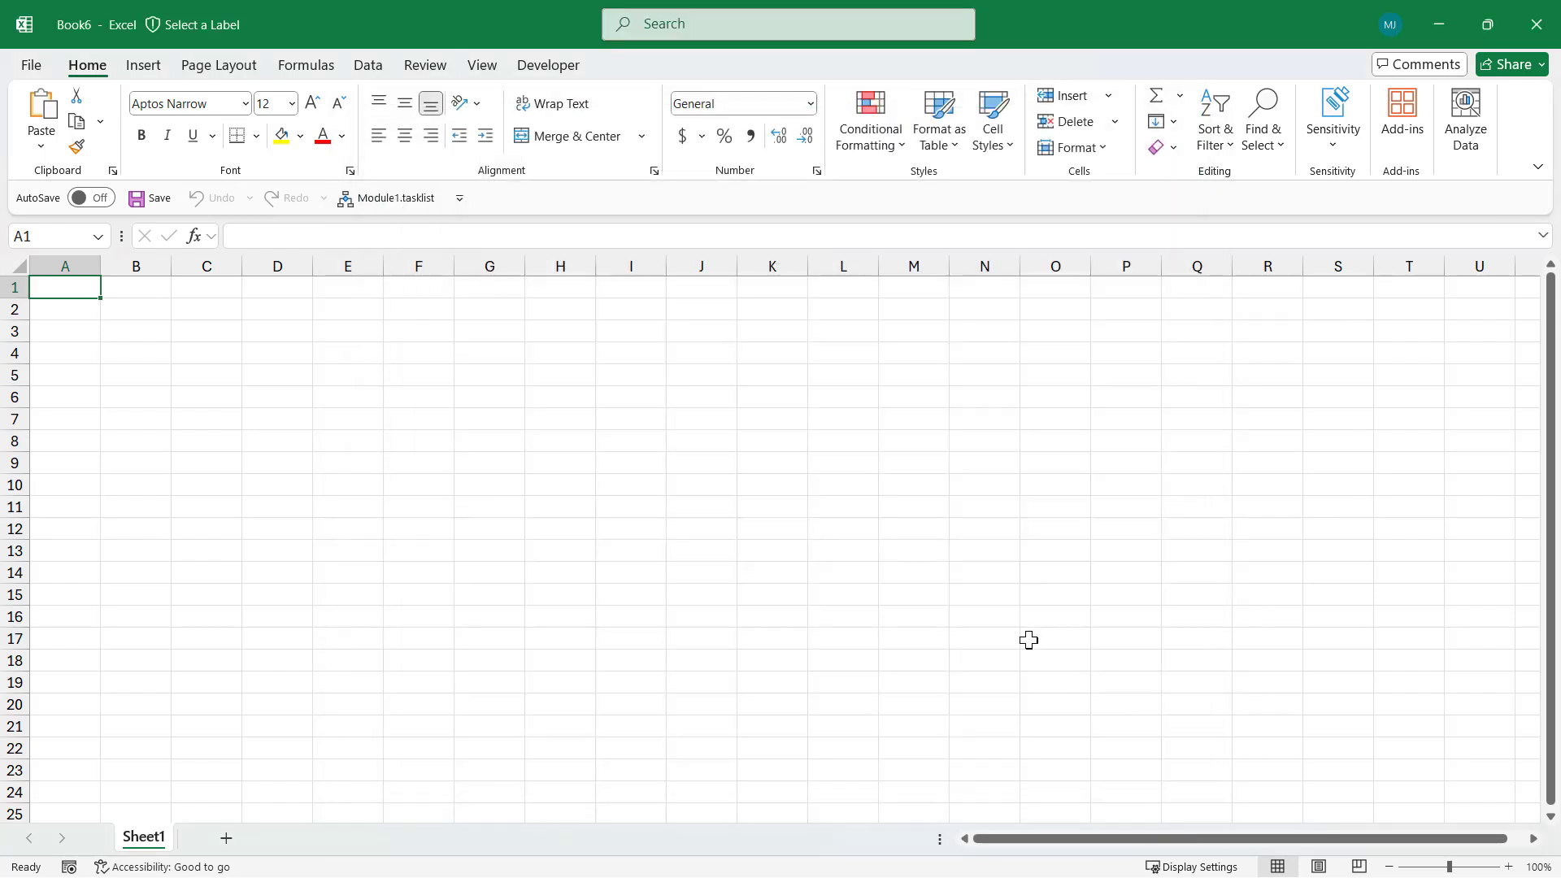
left_click(547, 66)
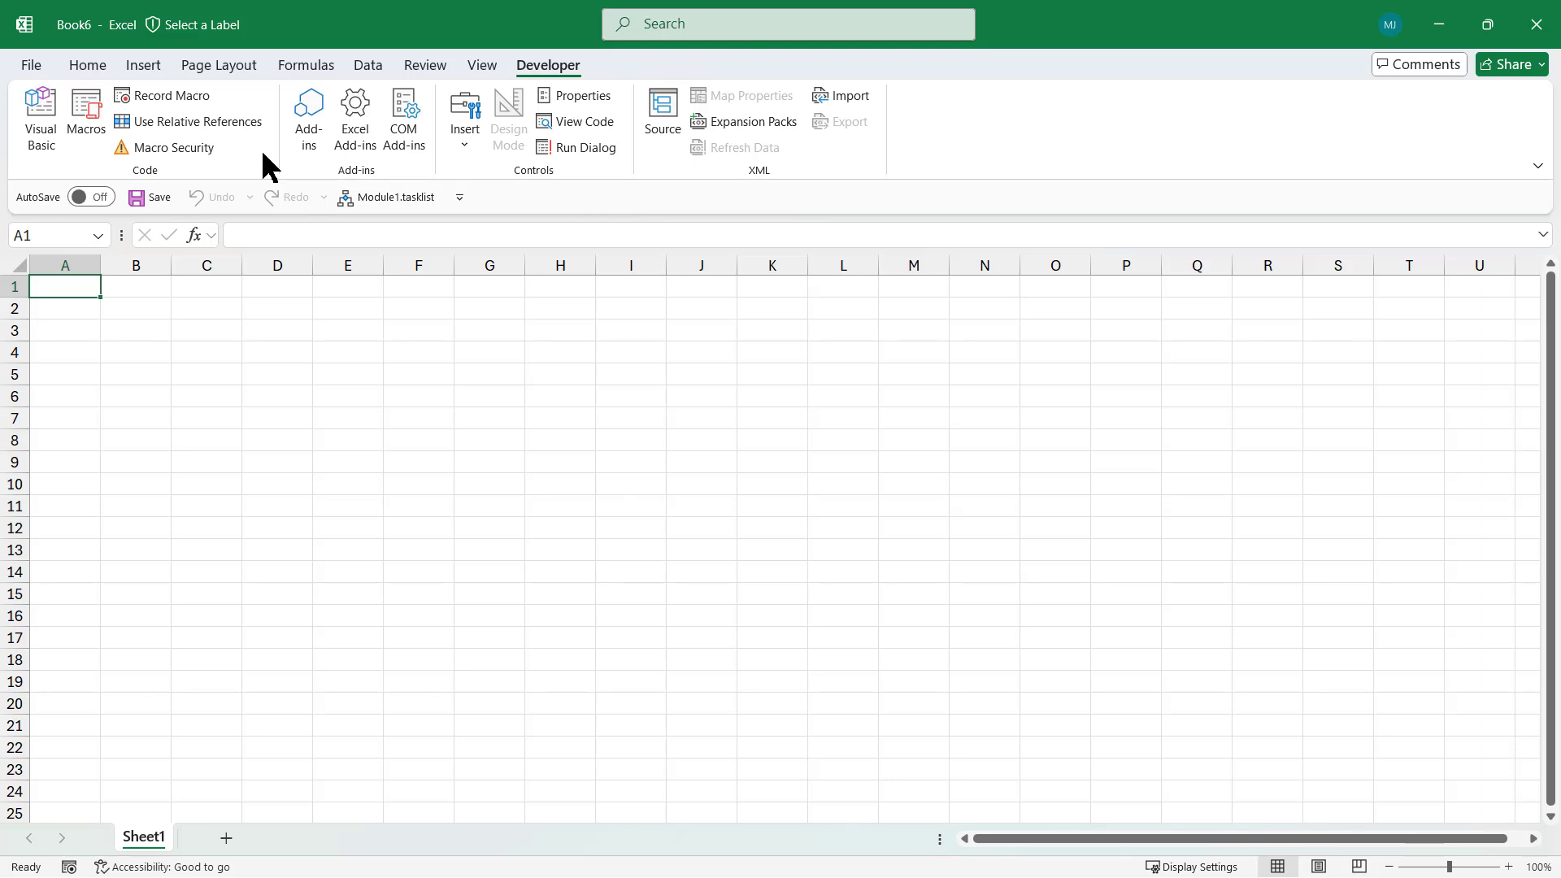
Start recording a macro named Tasklist2, stored in This Workbook
left_click(177, 95)
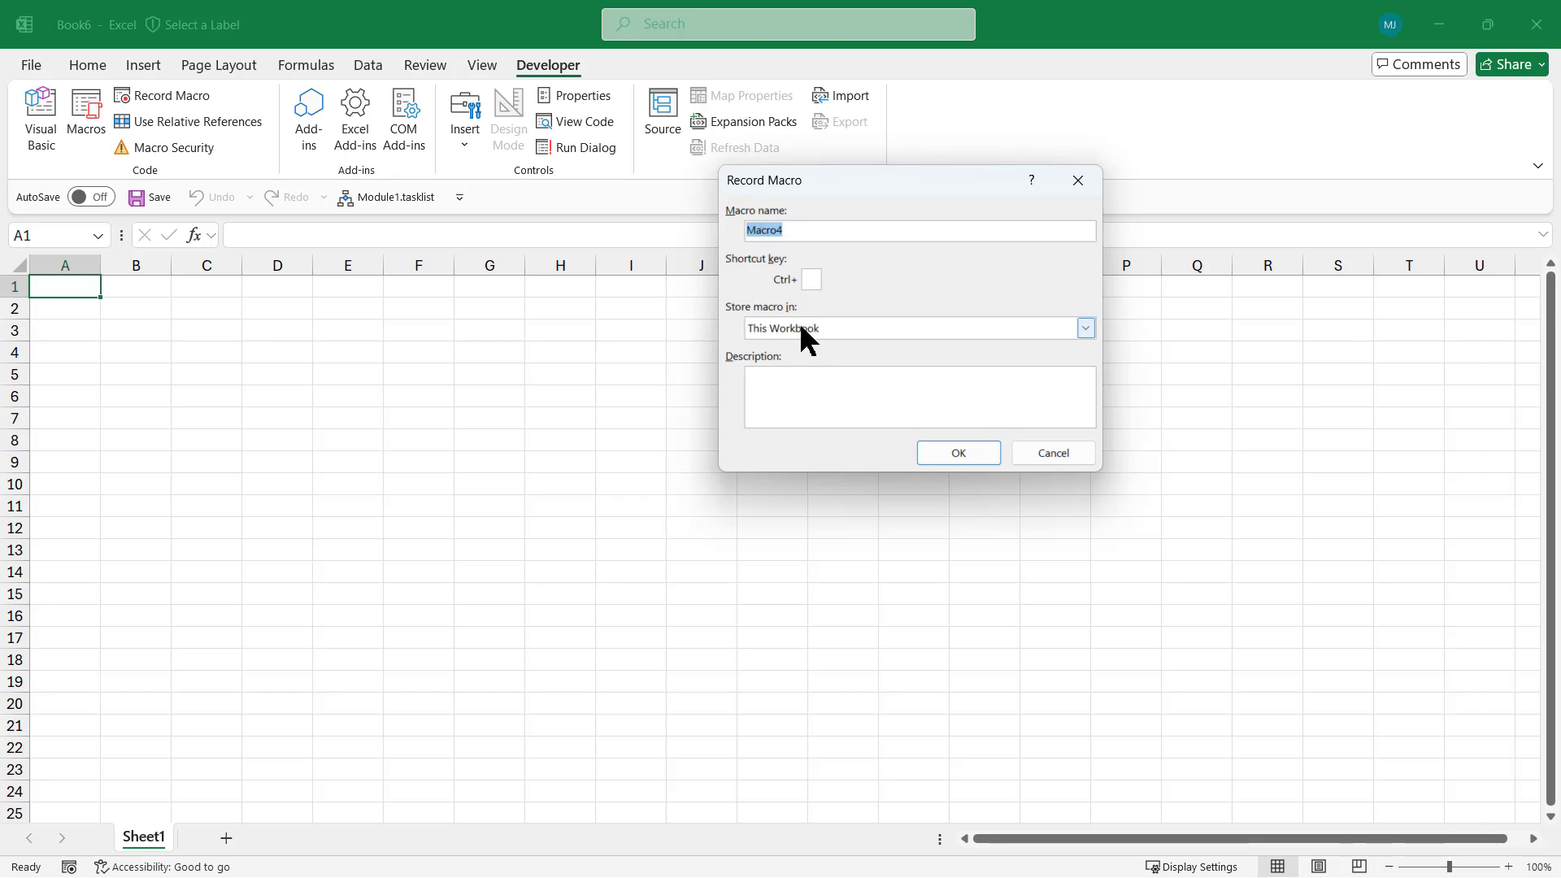
left_click(1088, 327)
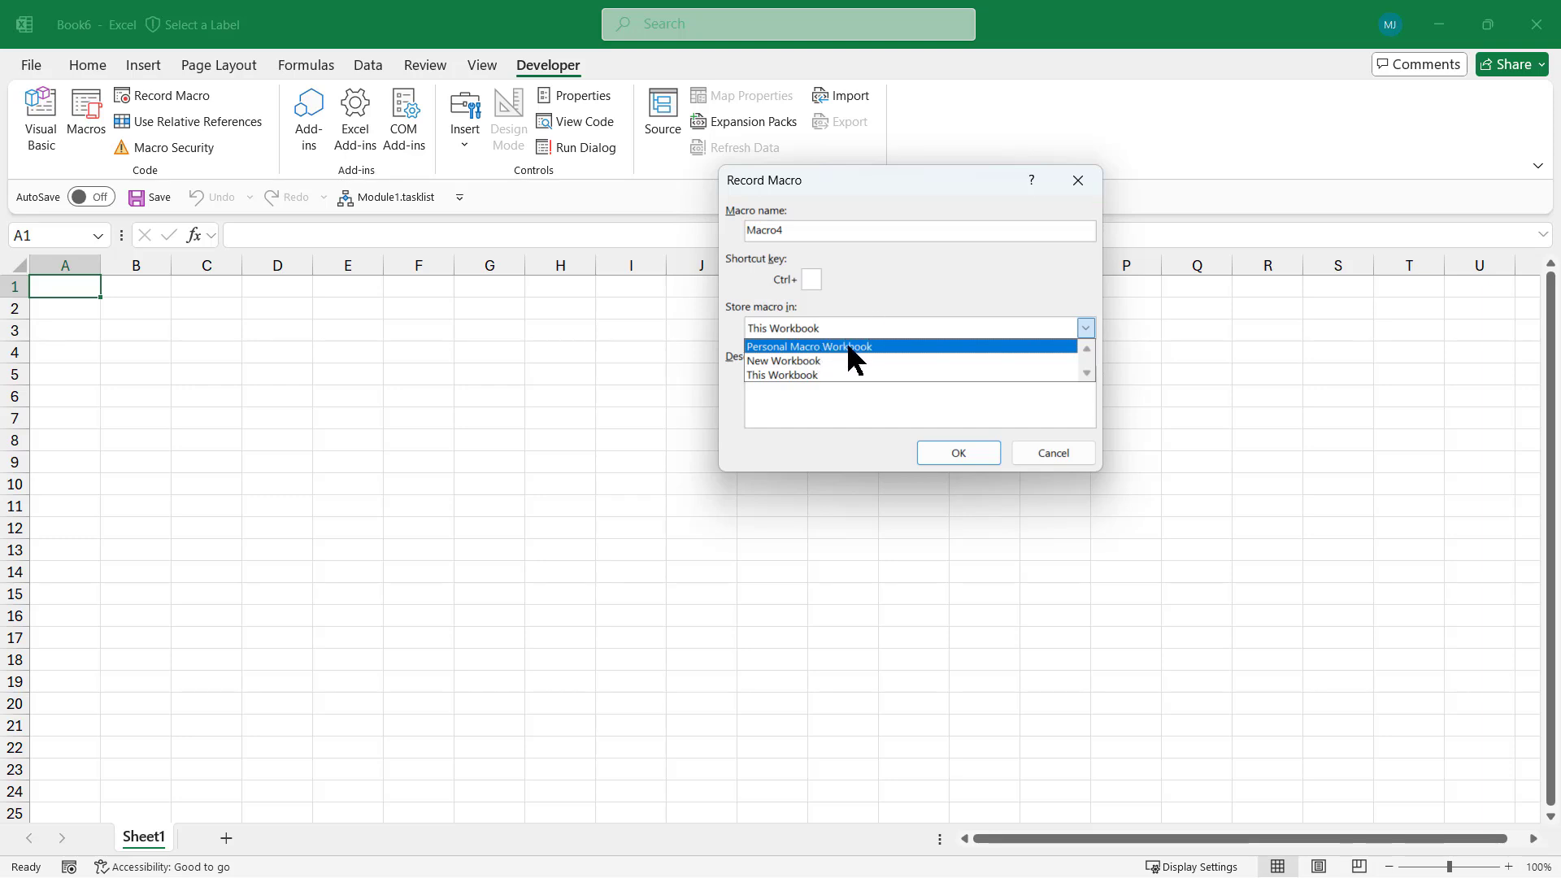
left_click(948, 291)
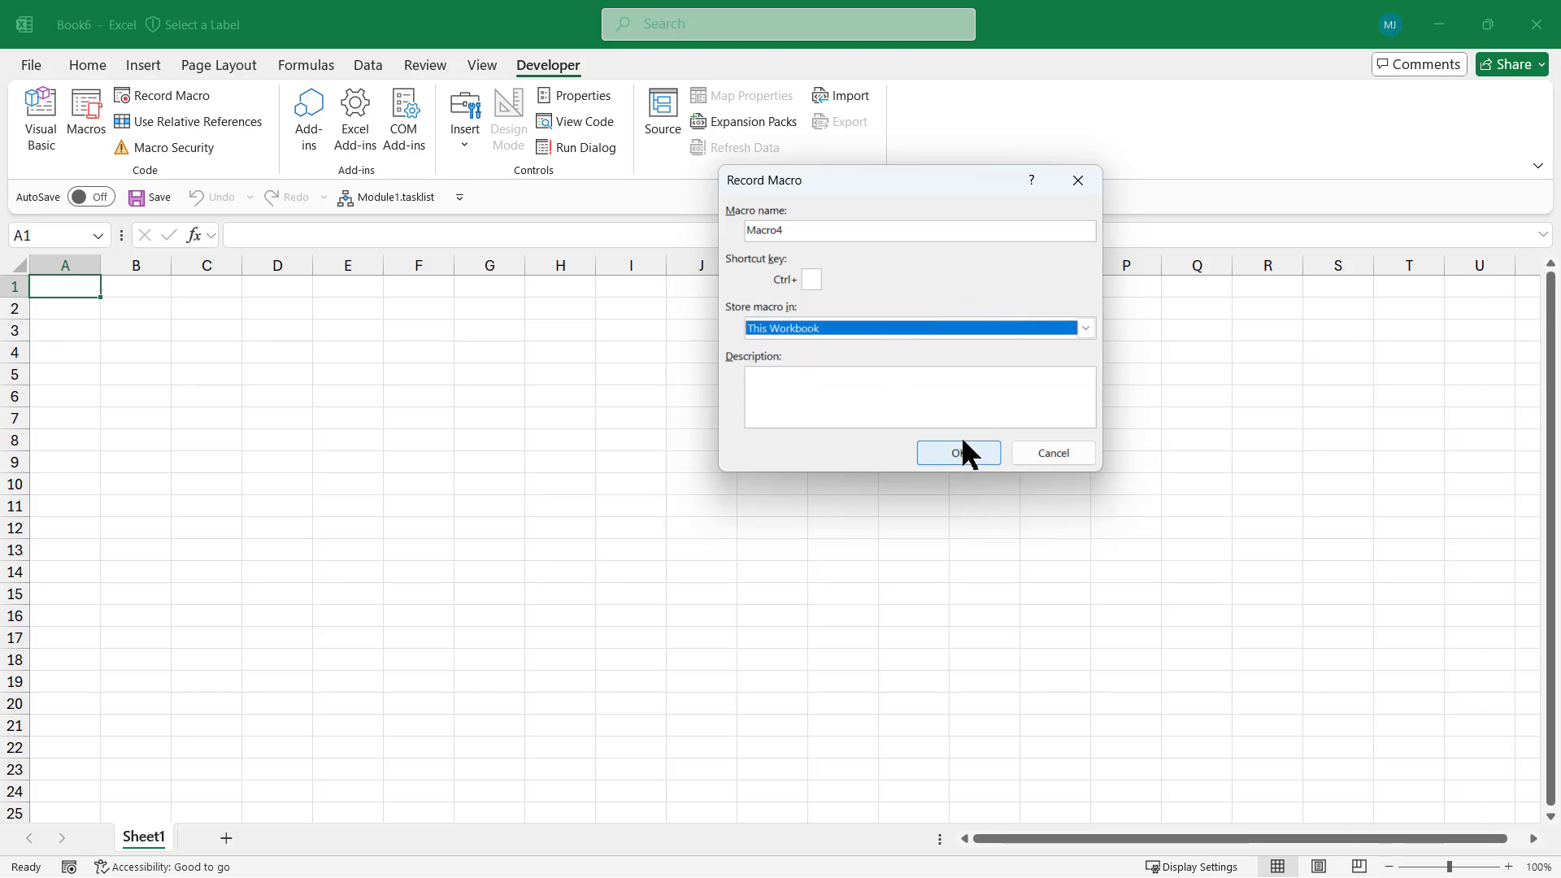
left_click(822, 232)
left_click_drag(794, 230, 741, 230)
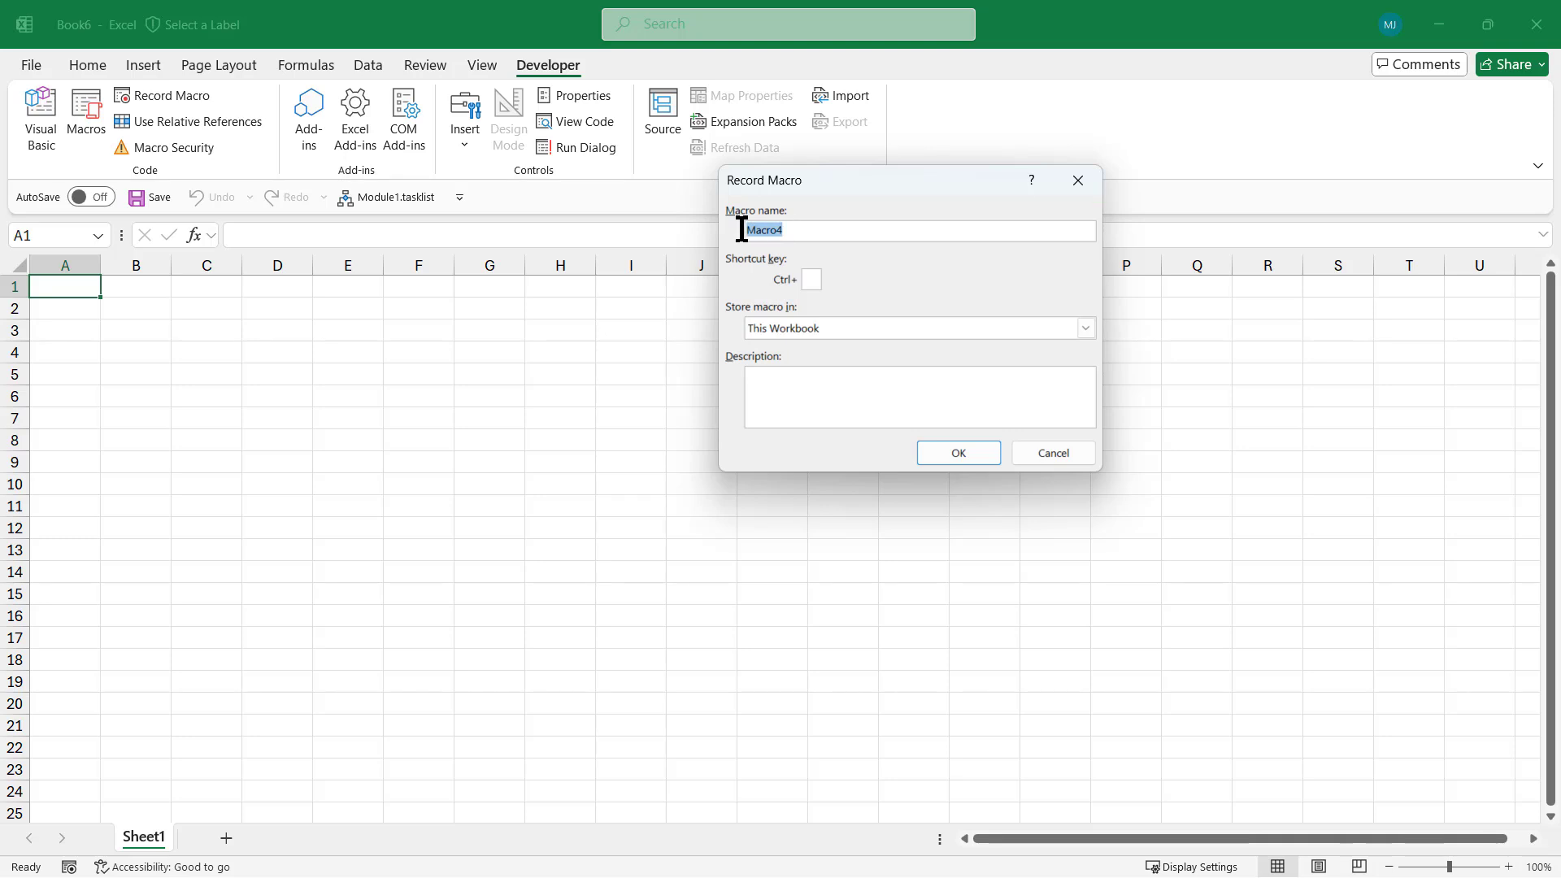
type("Tasklist2")
left_click(958, 453)
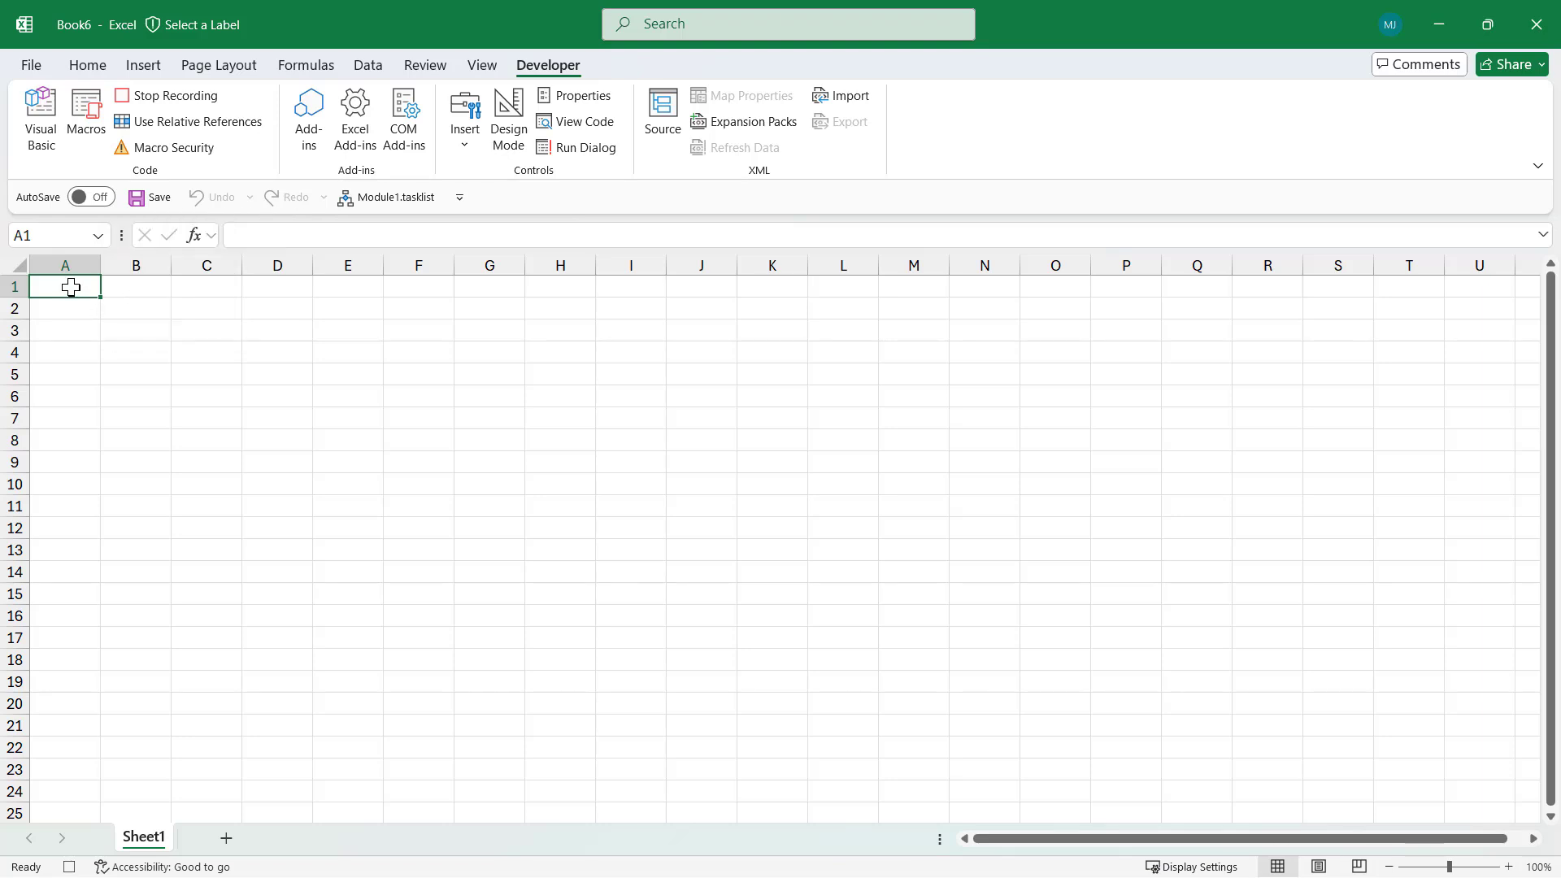
Enter the headers Task, Start Date, Priority, Status and Notes across A1:E1
type("Task")
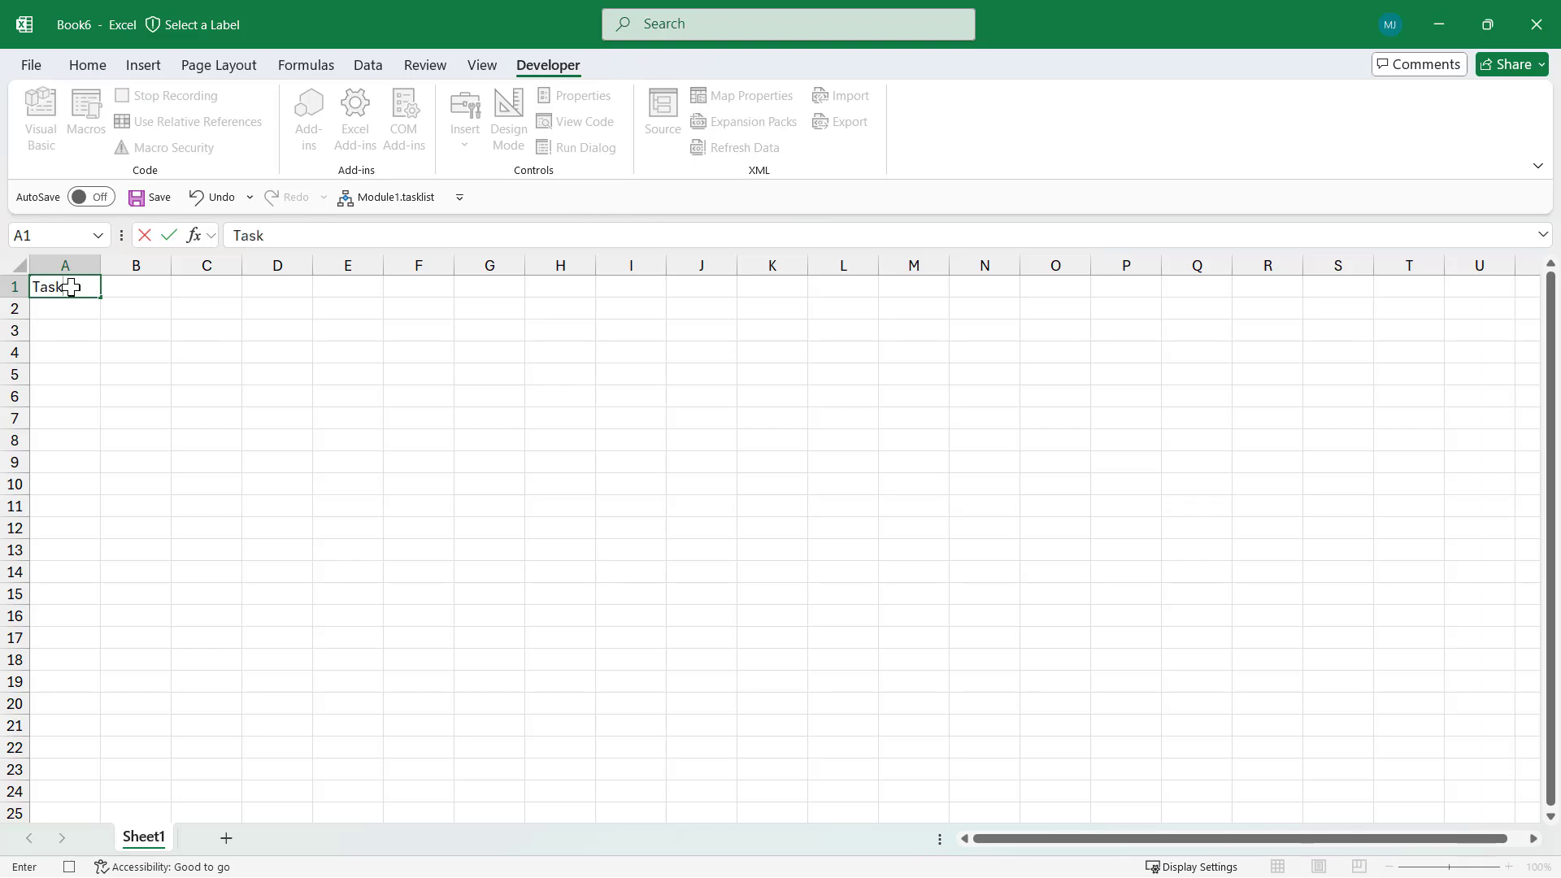
key("Tab")
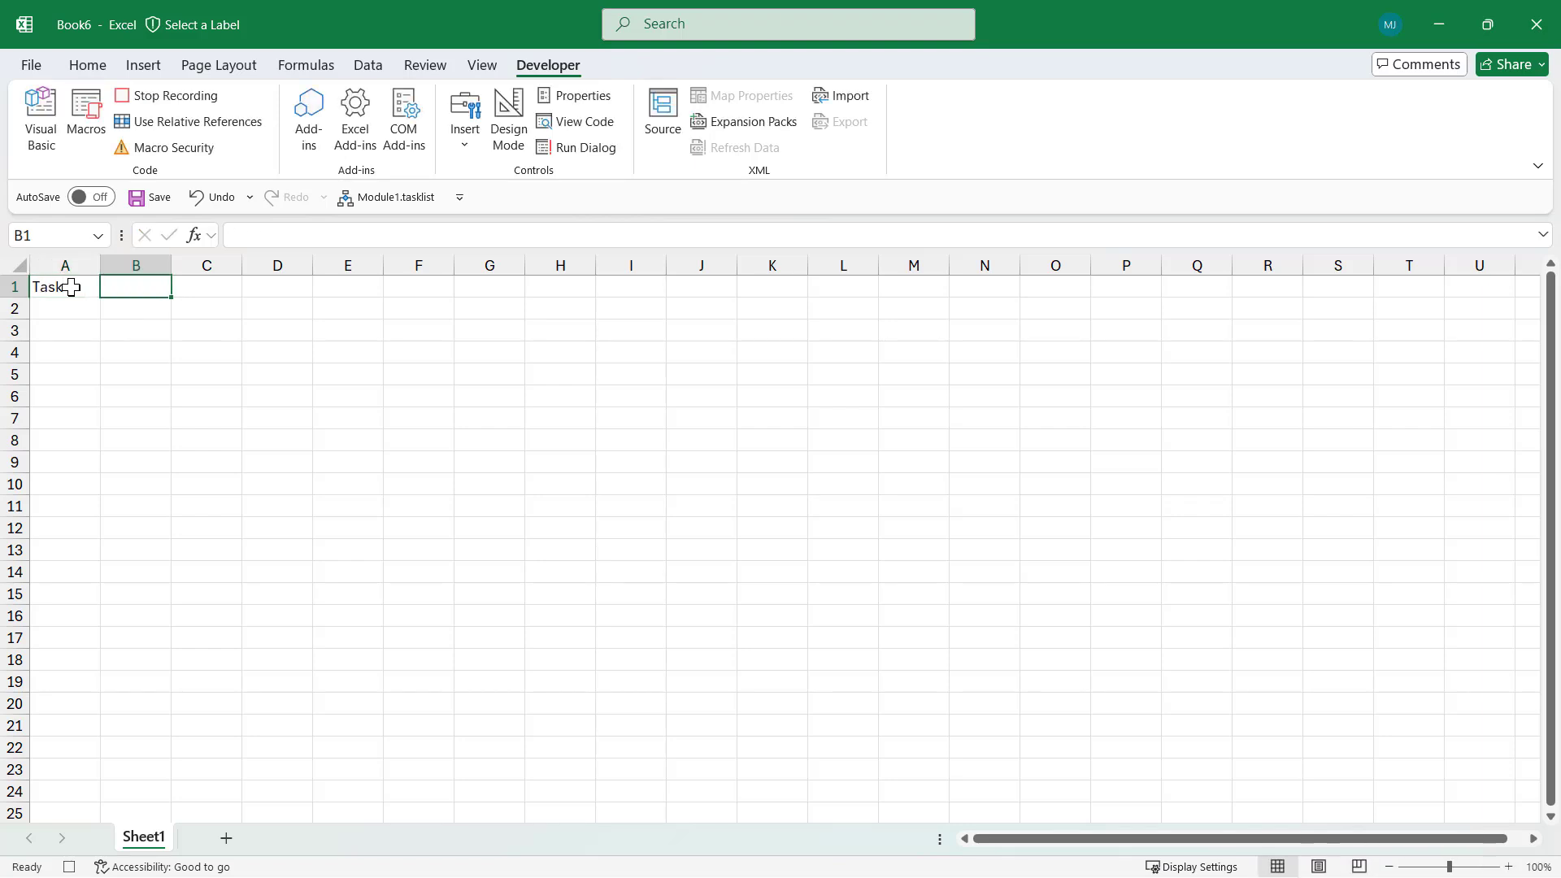
type("Start ")
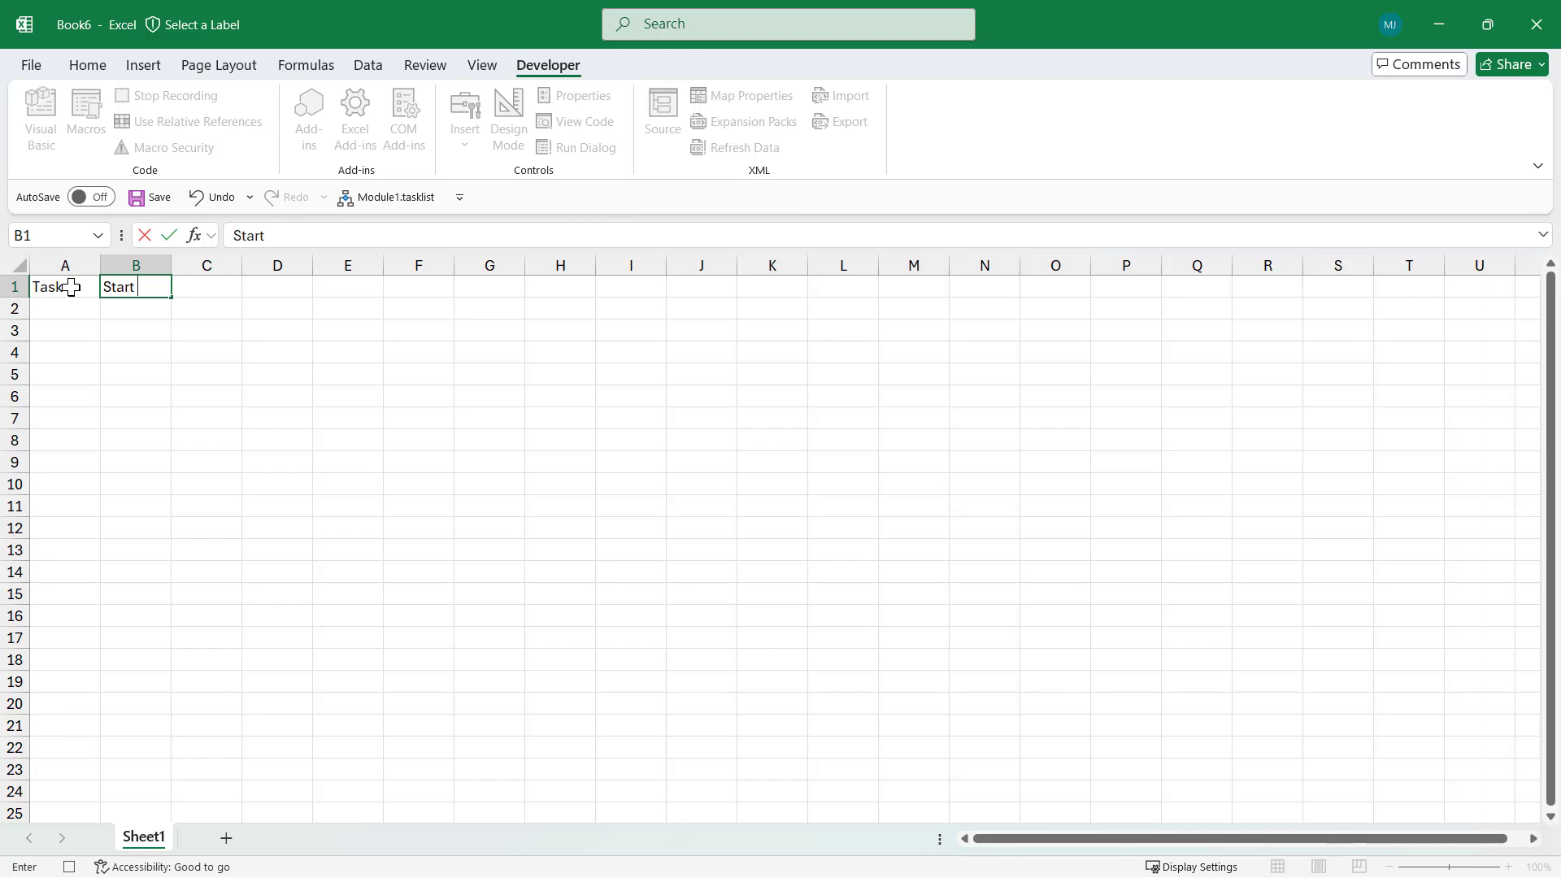
type("Date")
key("Tab")
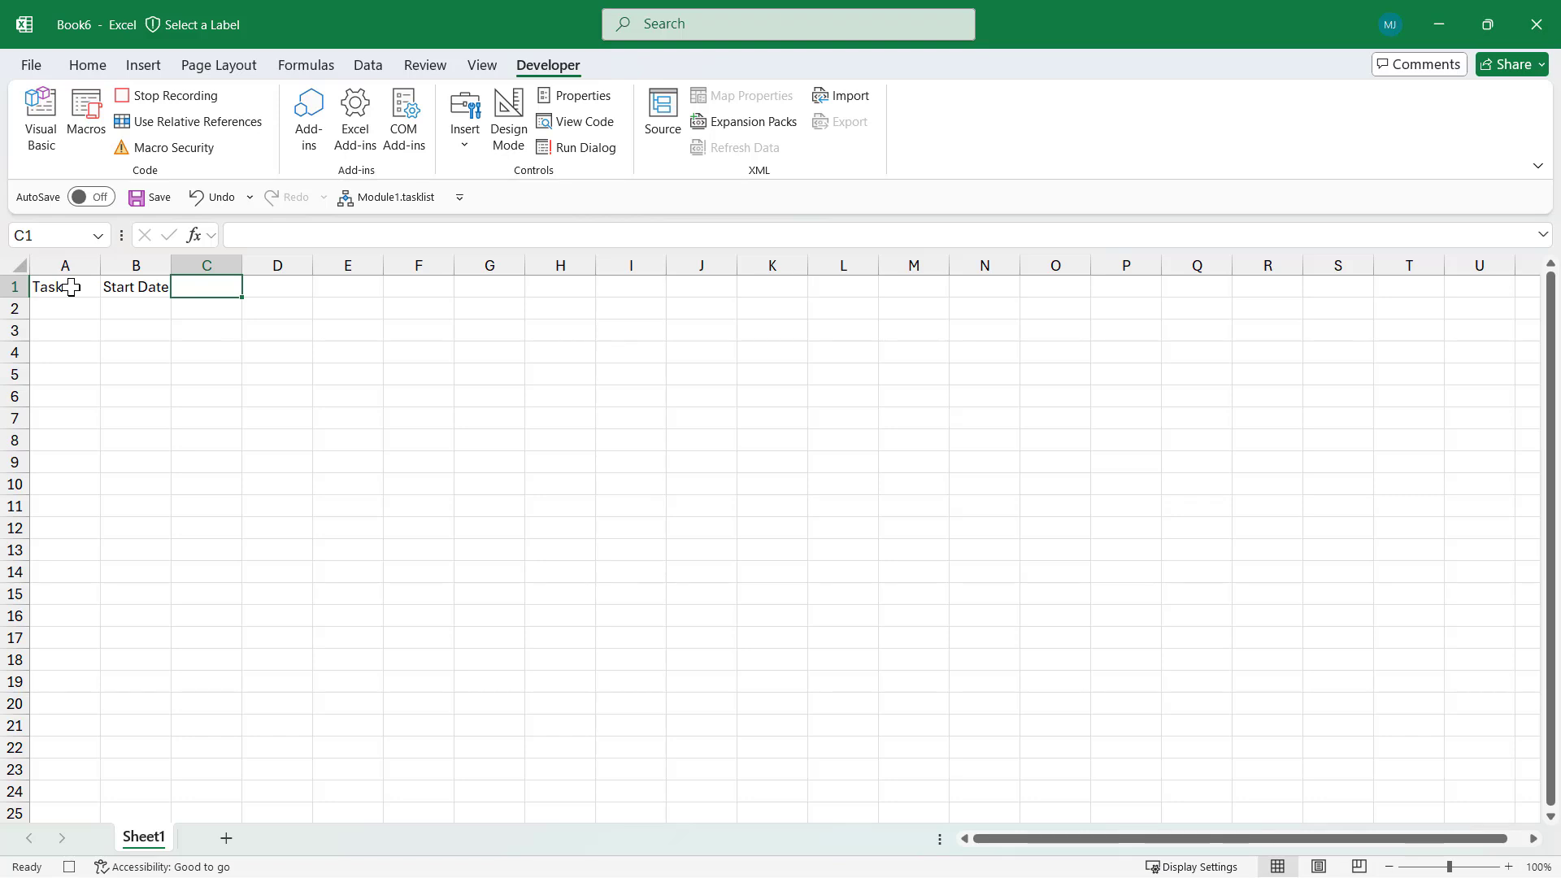
type("Priority")
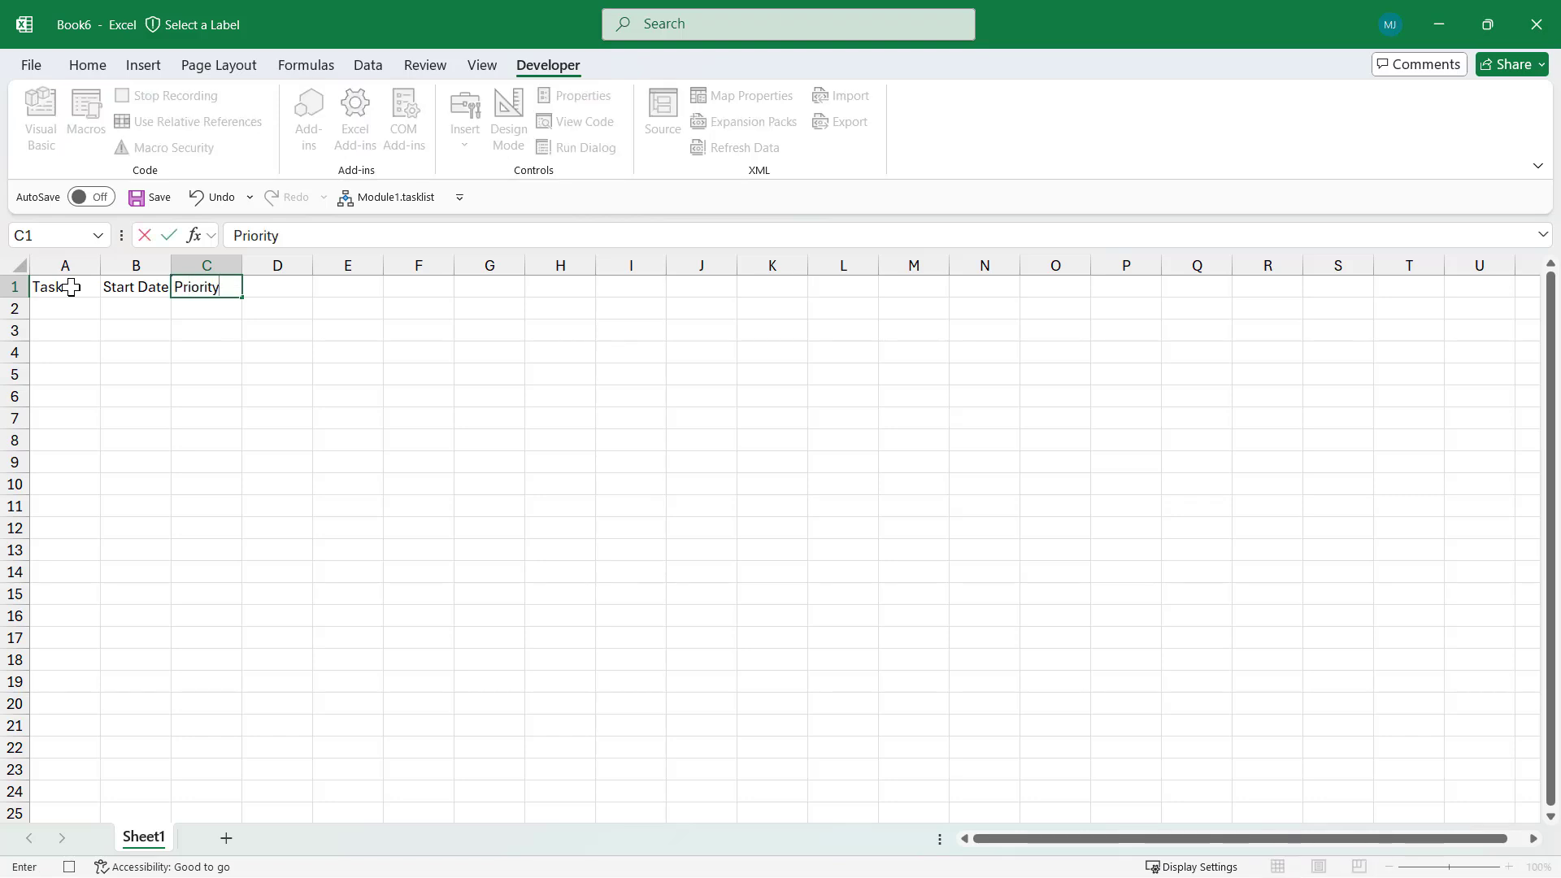
key("Tab")
type("St")
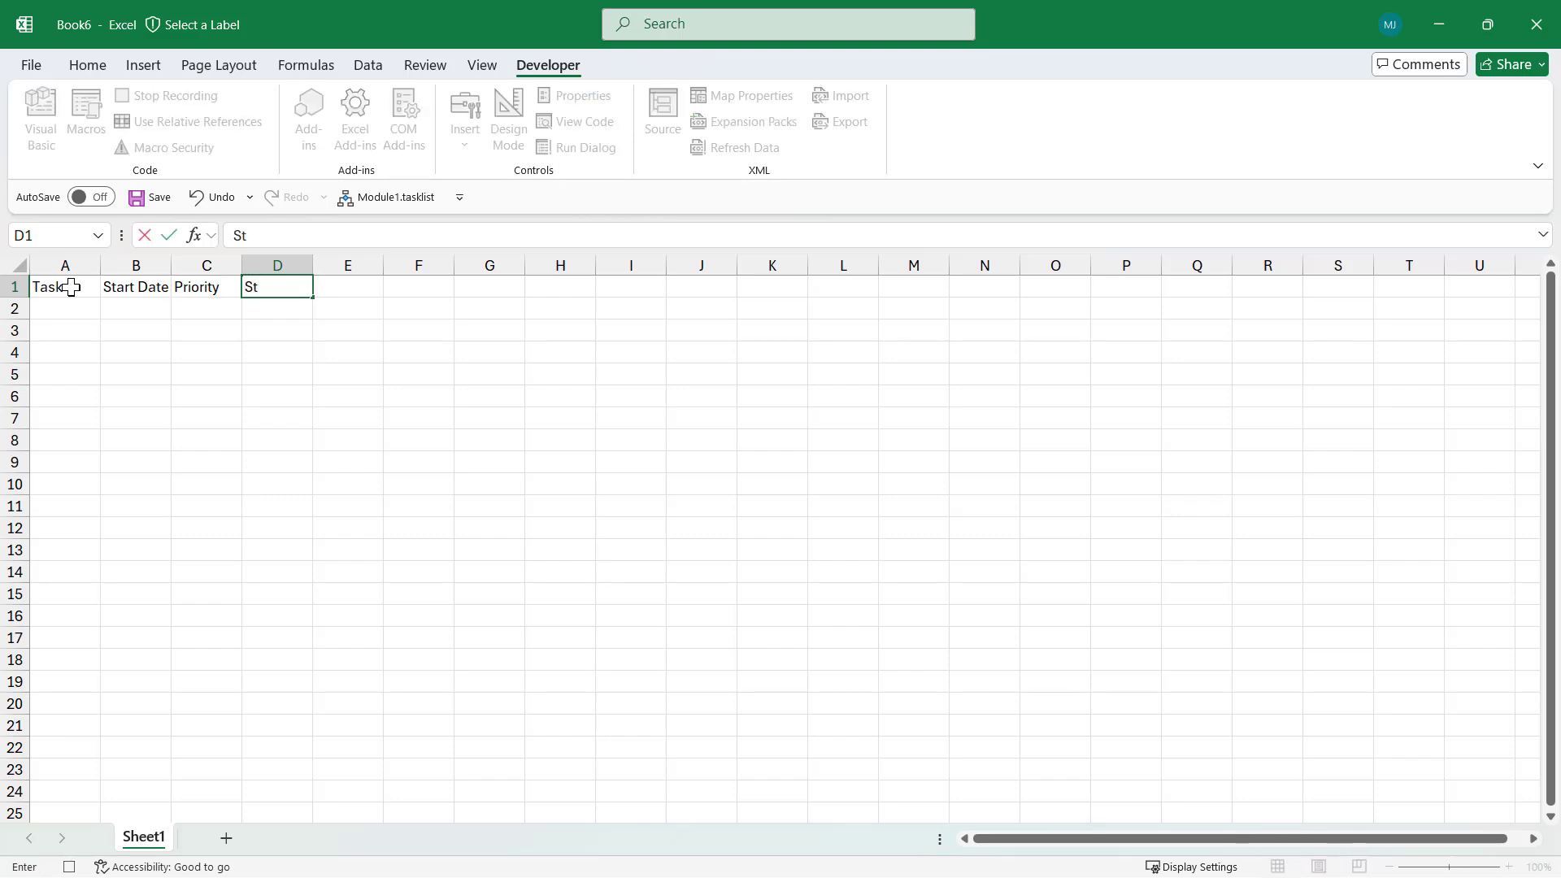
type("atus")
key("Tab")
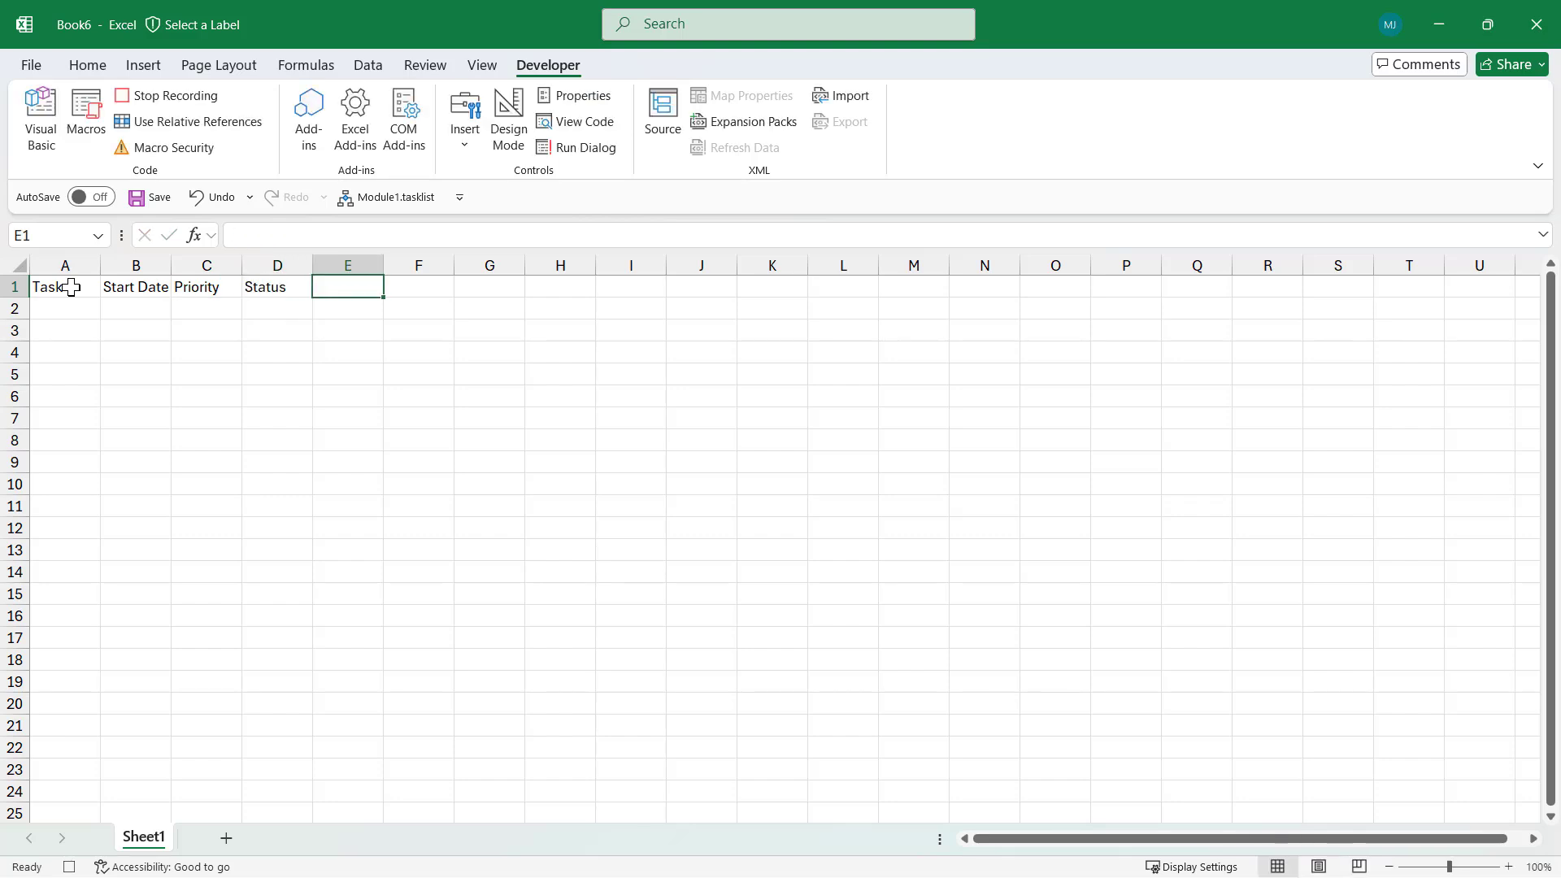
type("Notes")
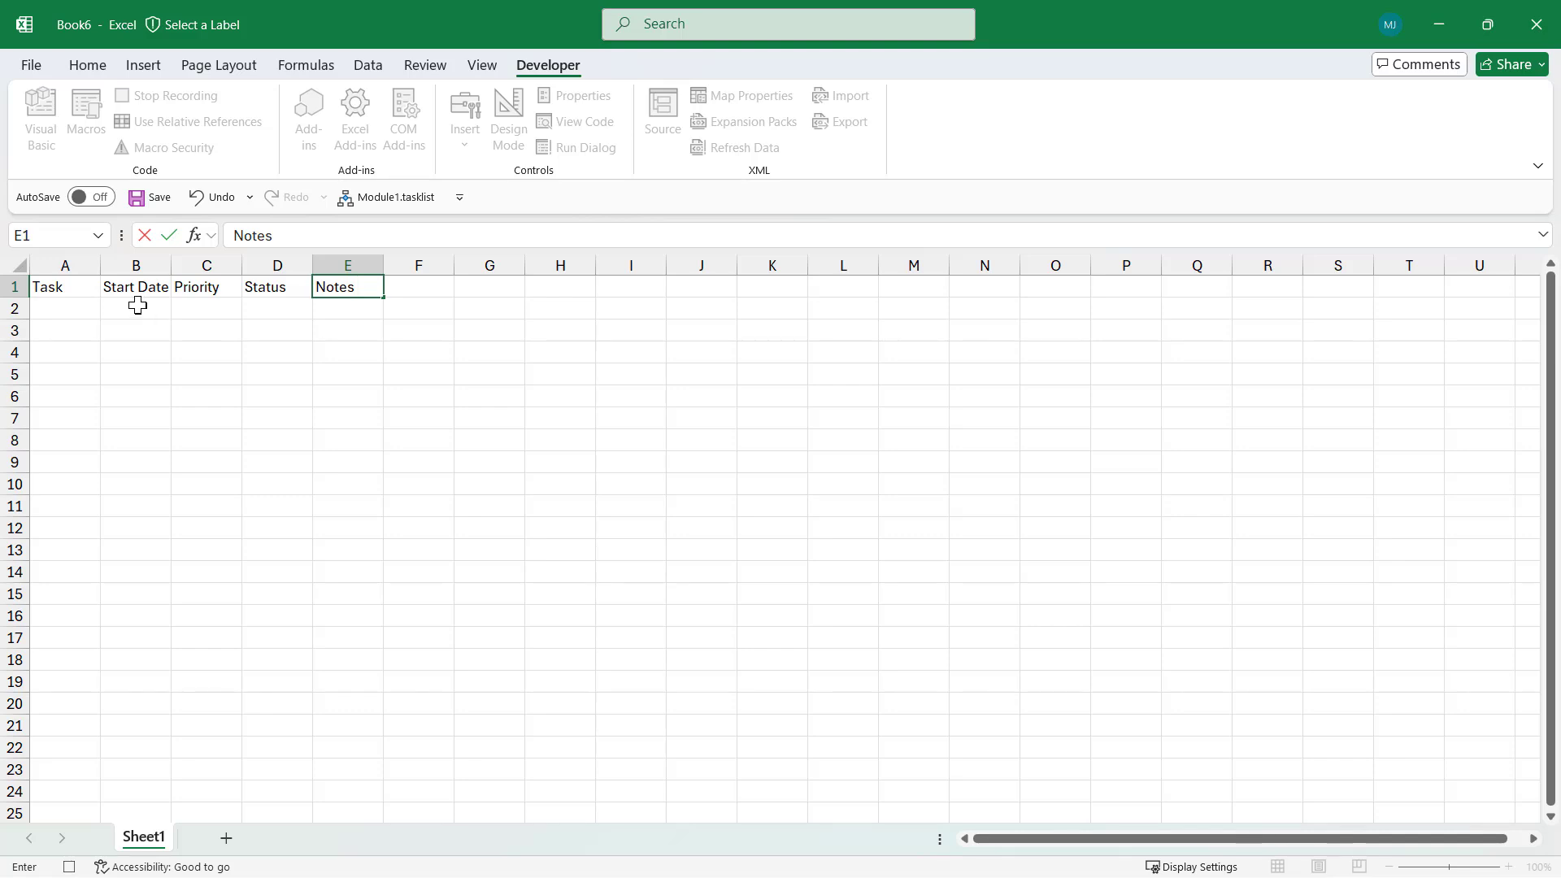
Apply the Short Date format to B2:B16, then select the Priority cells C2:C16
left_click_drag(137, 304, 148, 610)
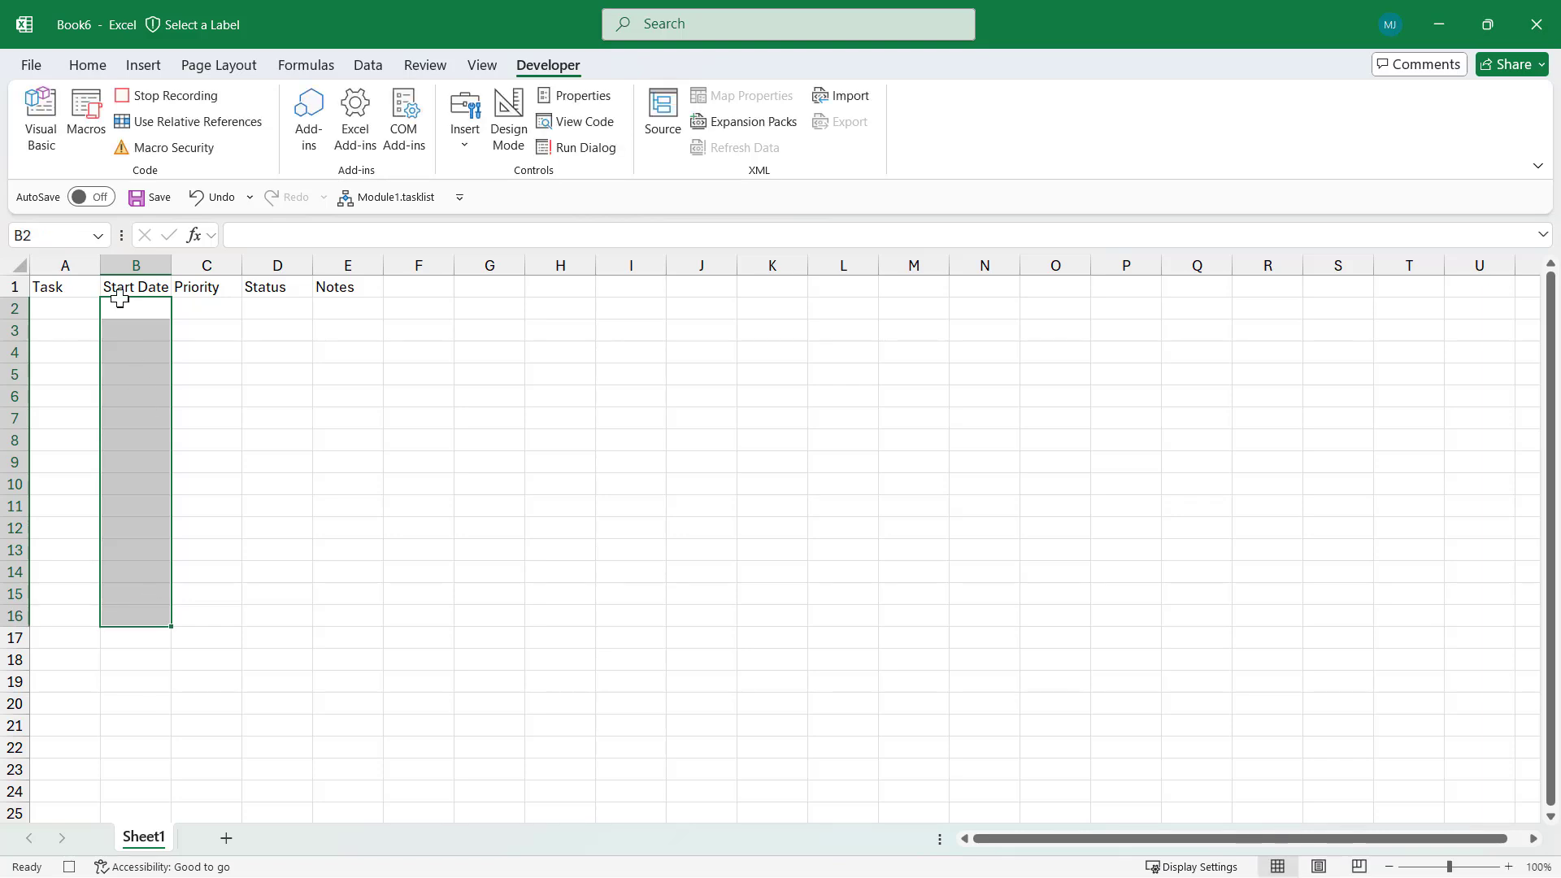
left_click(86, 64)
left_click(810, 104)
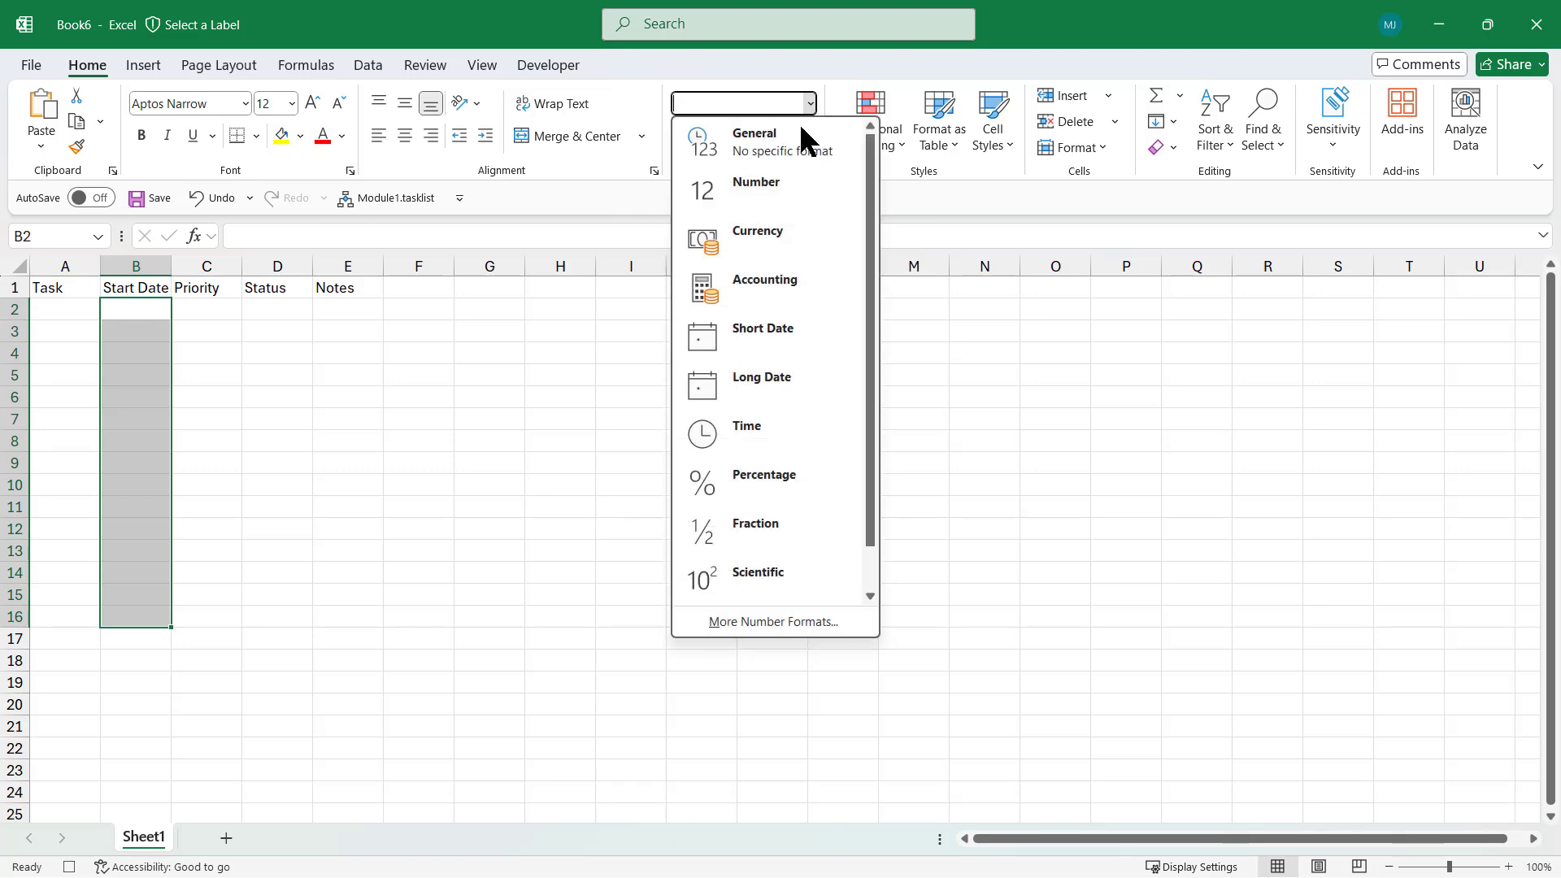
left_click(774, 330)
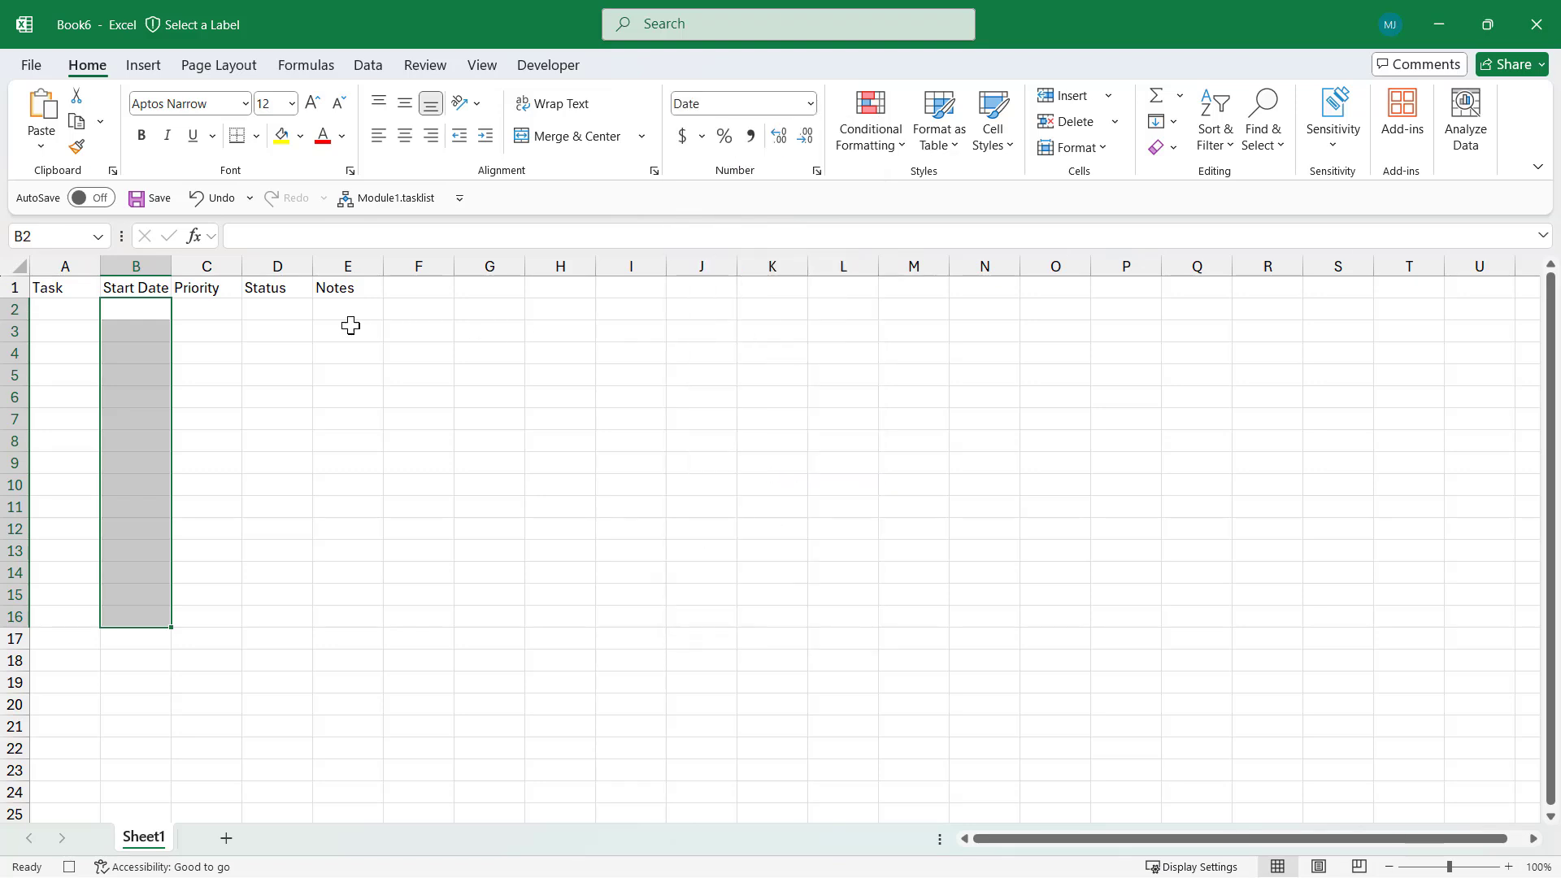
left_click_drag(217, 309, 218, 614)
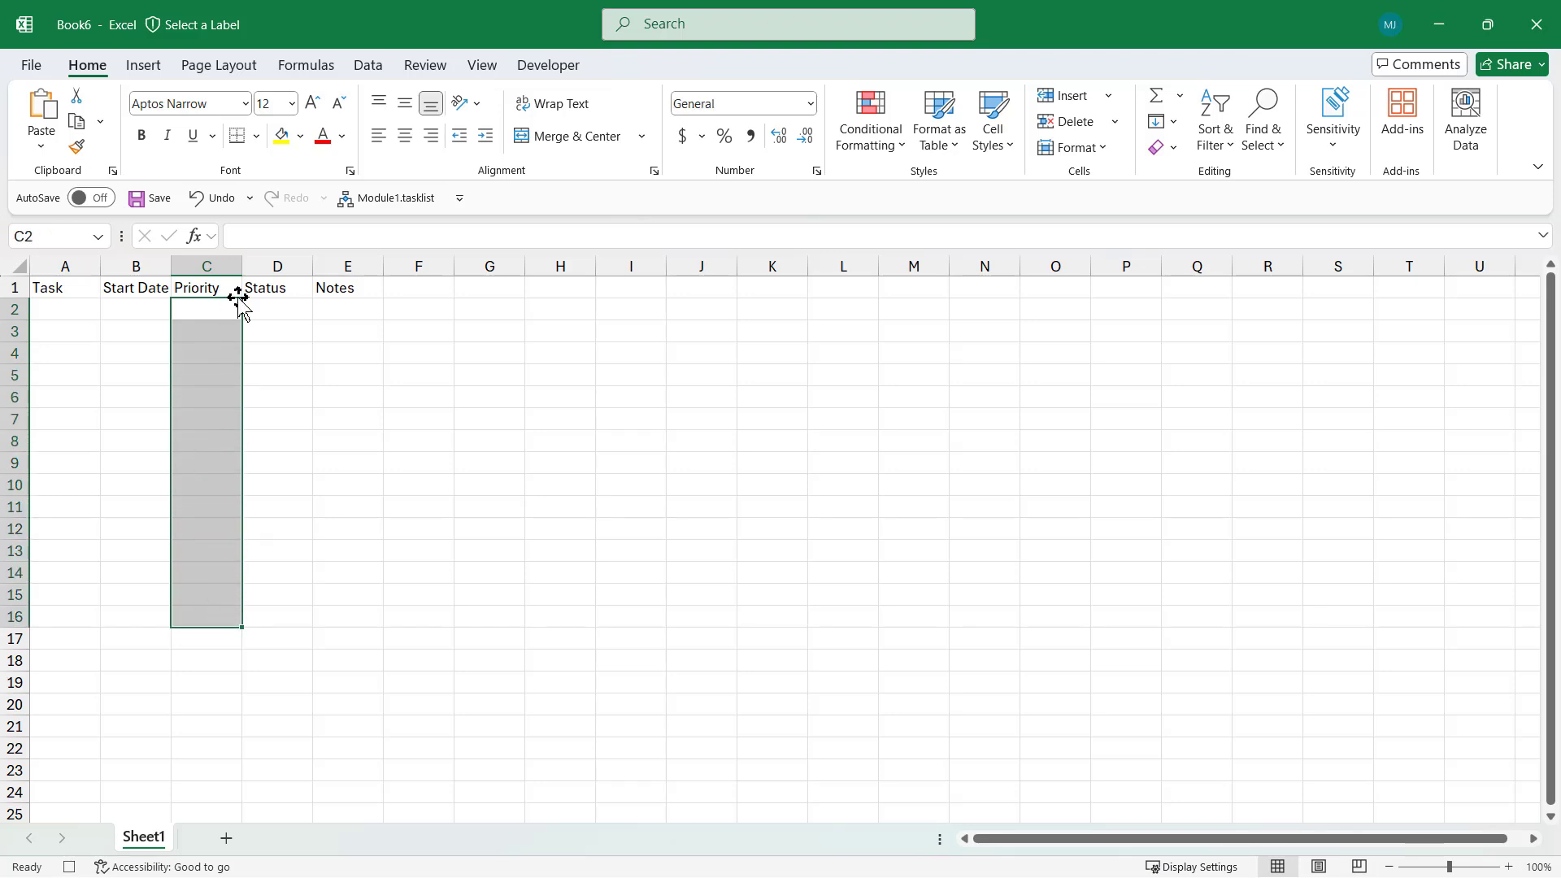
Add List validation of Low, Normal, High to C2:C16, then select the Status cells
left_click(367, 66)
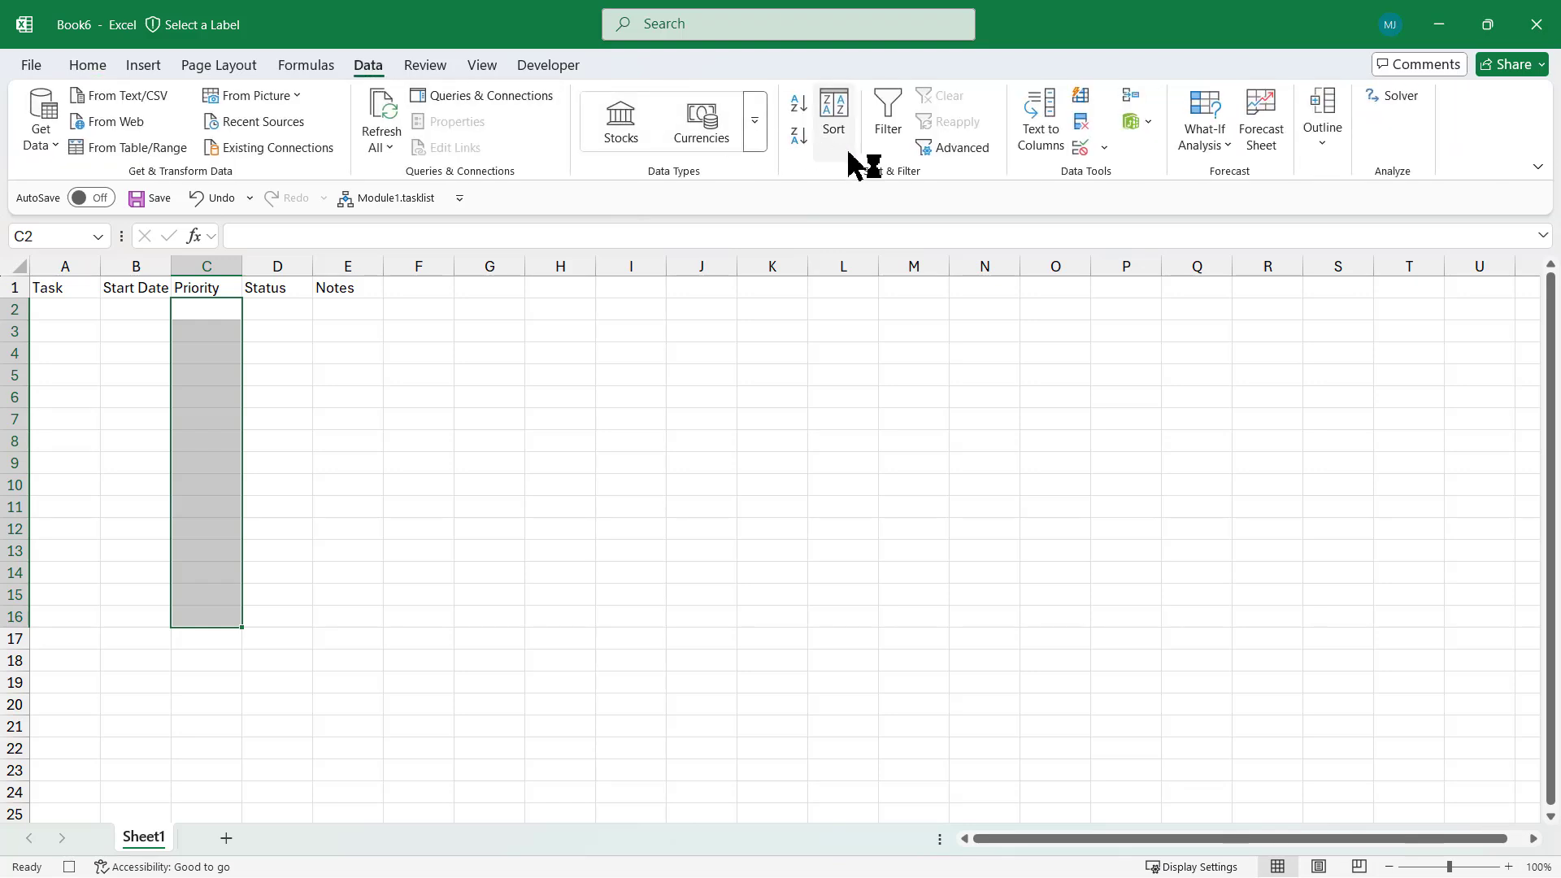
left_click(1080, 147)
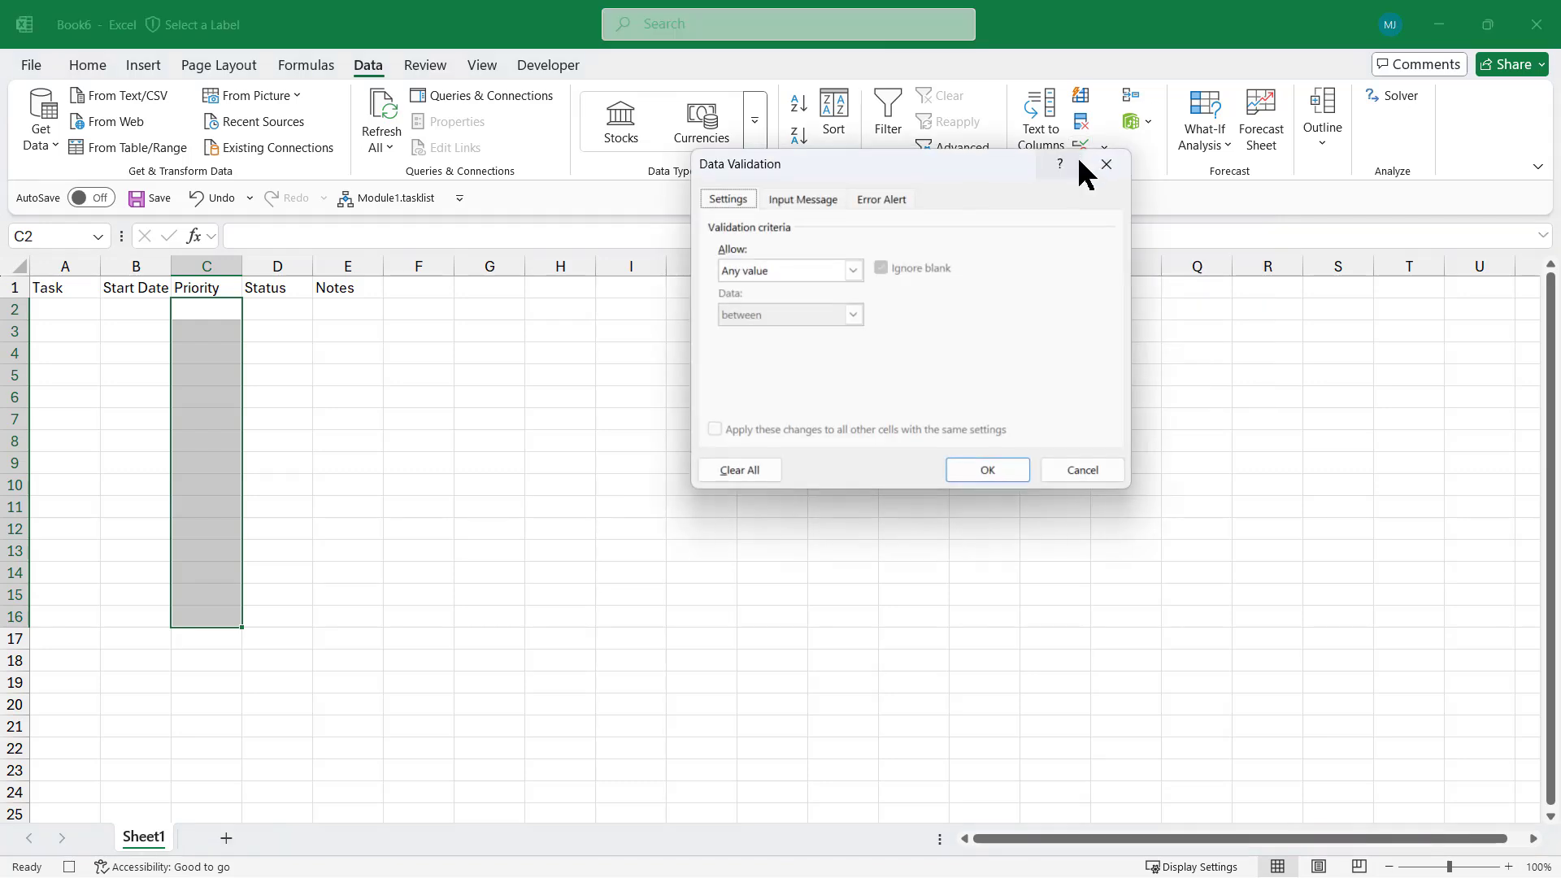
left_click(853, 270)
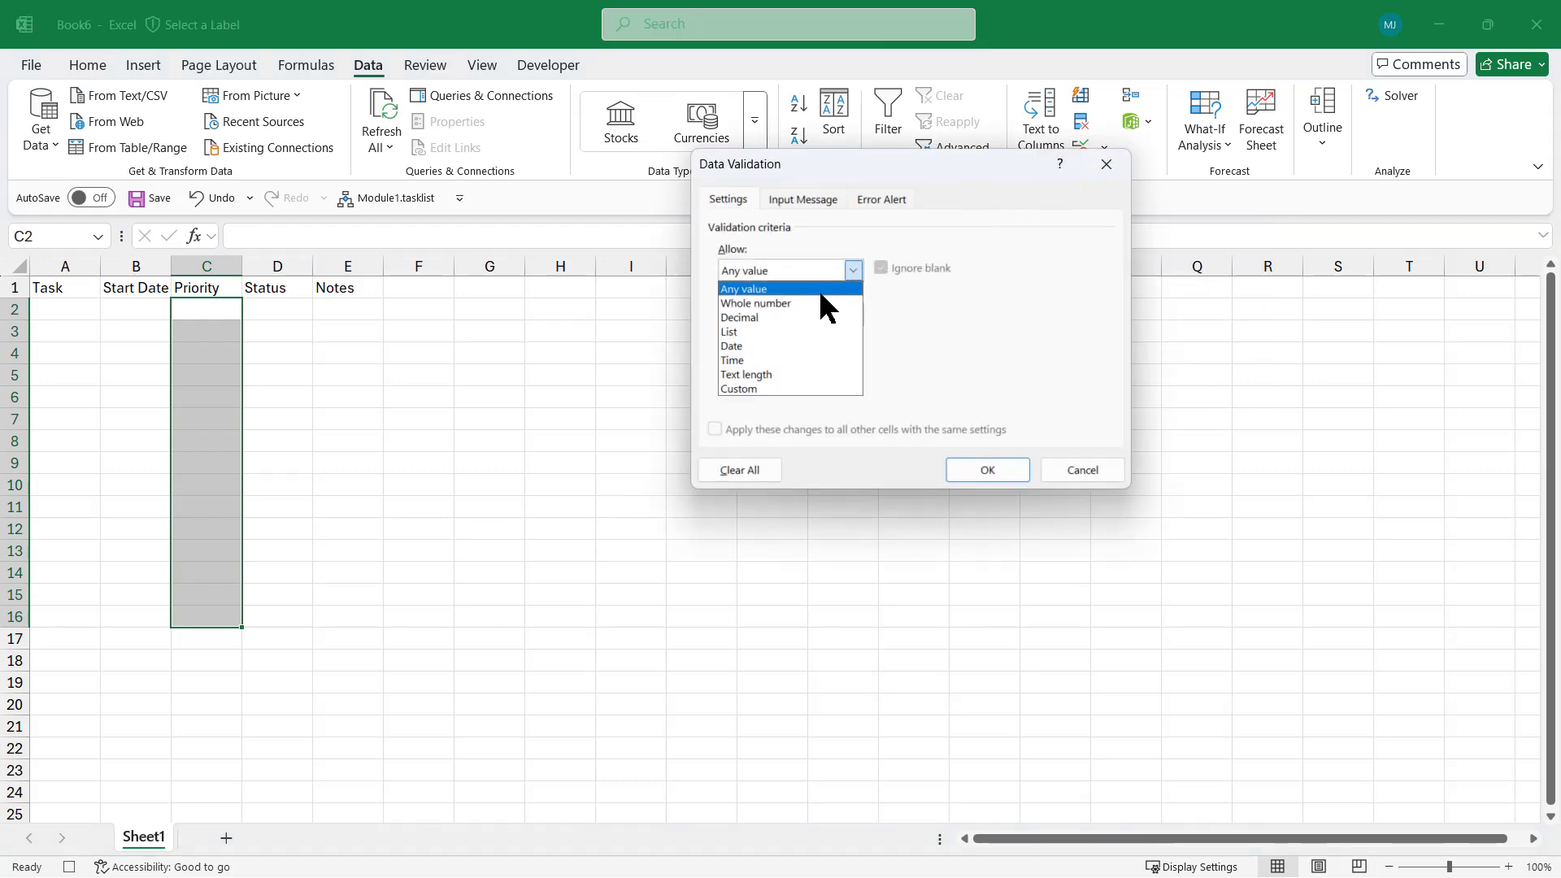
left_click(748, 329)
left_click(805, 357)
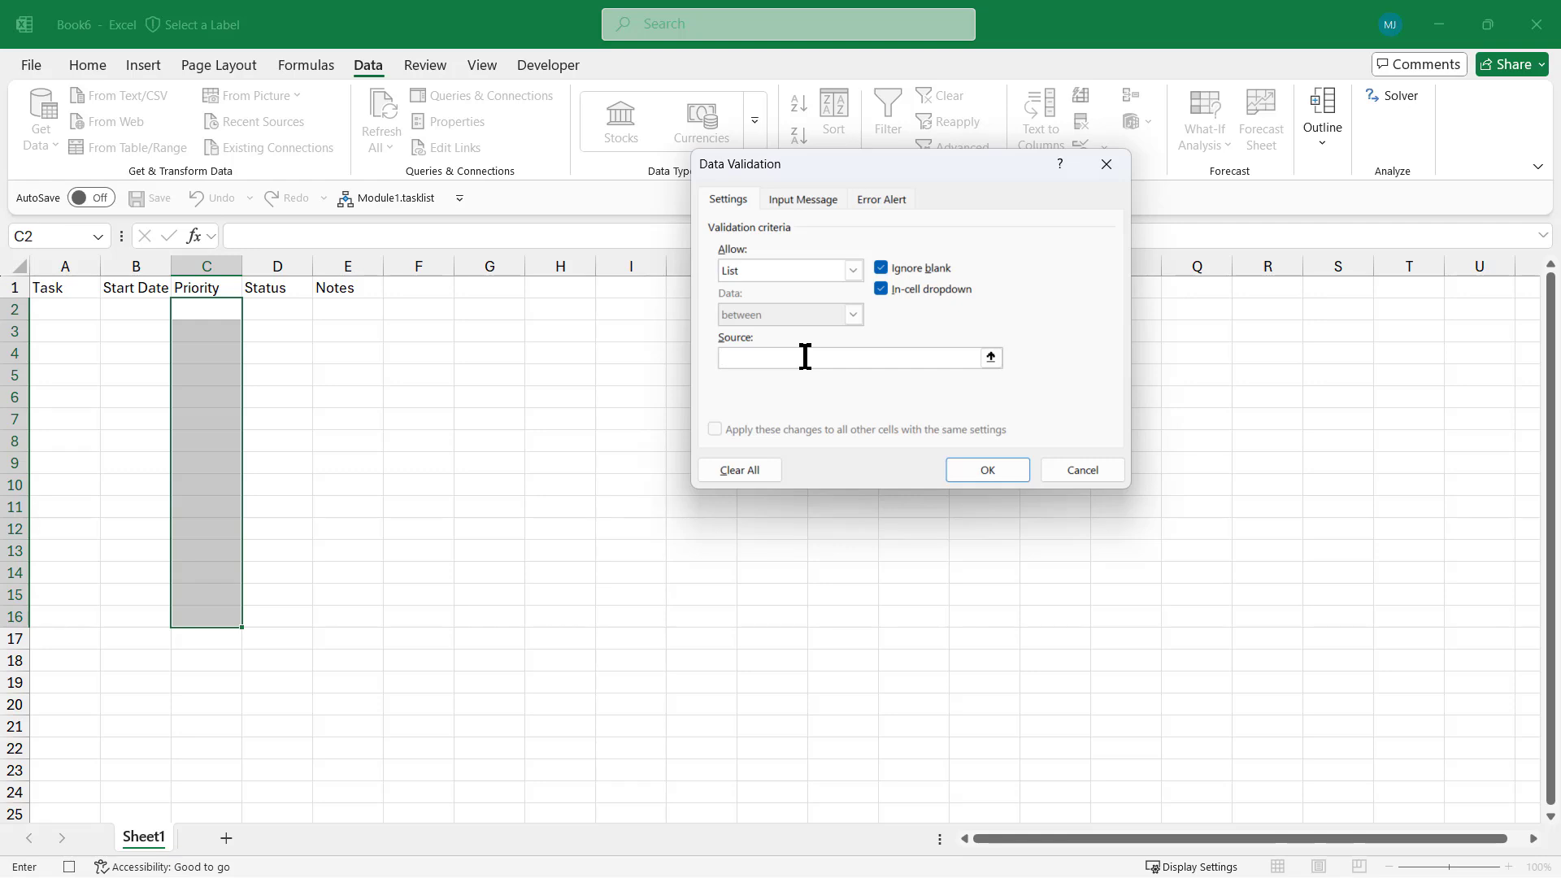
type("Low,Normal,High")
left_click(986, 473)
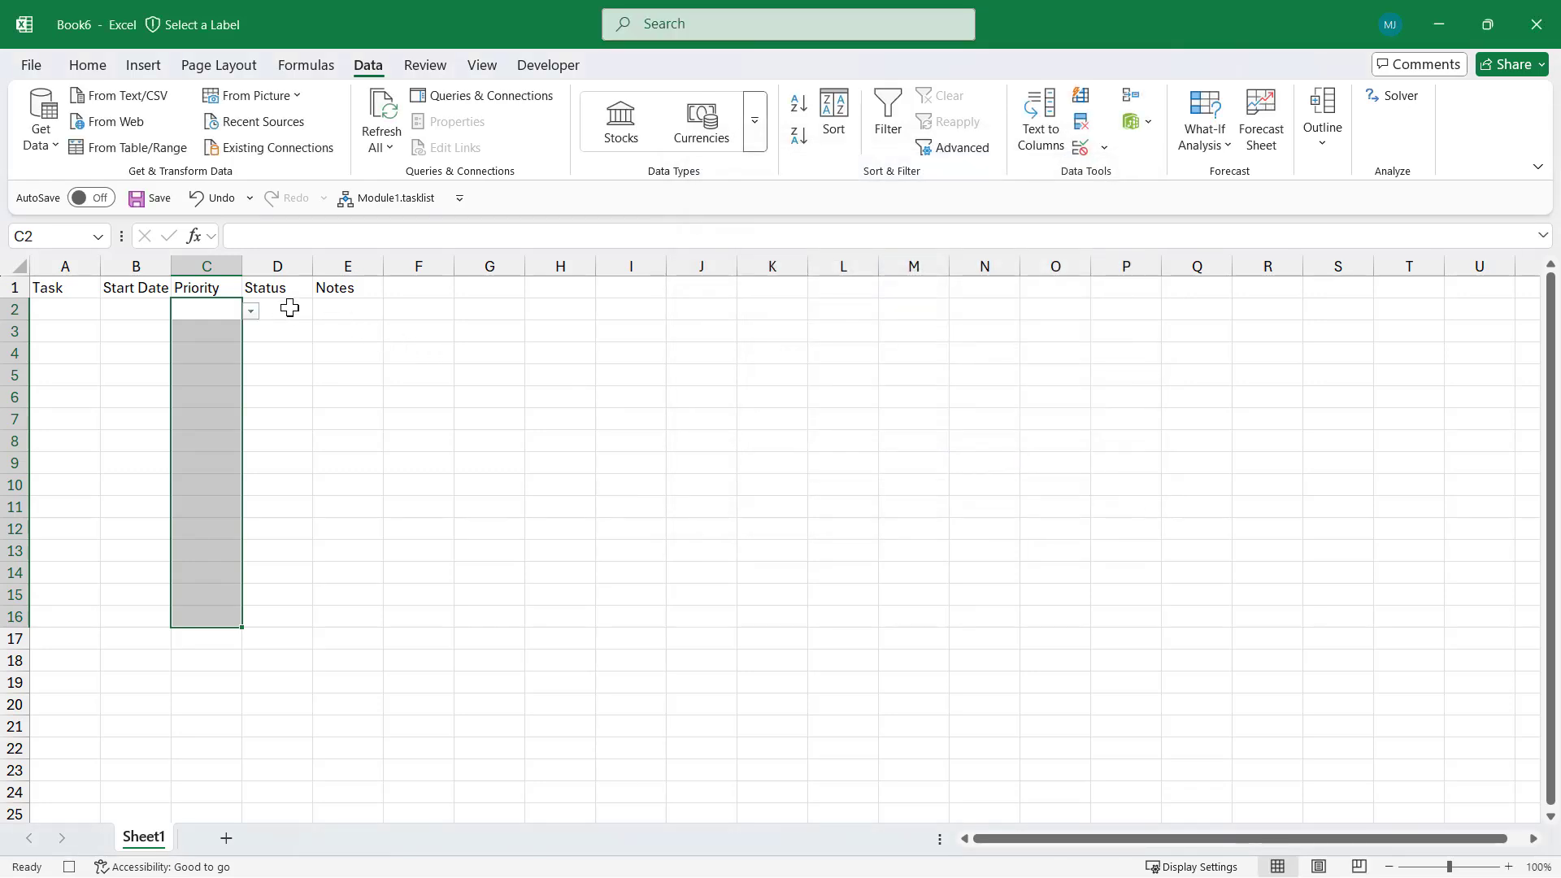
left_click_drag(288, 307, 268, 610)
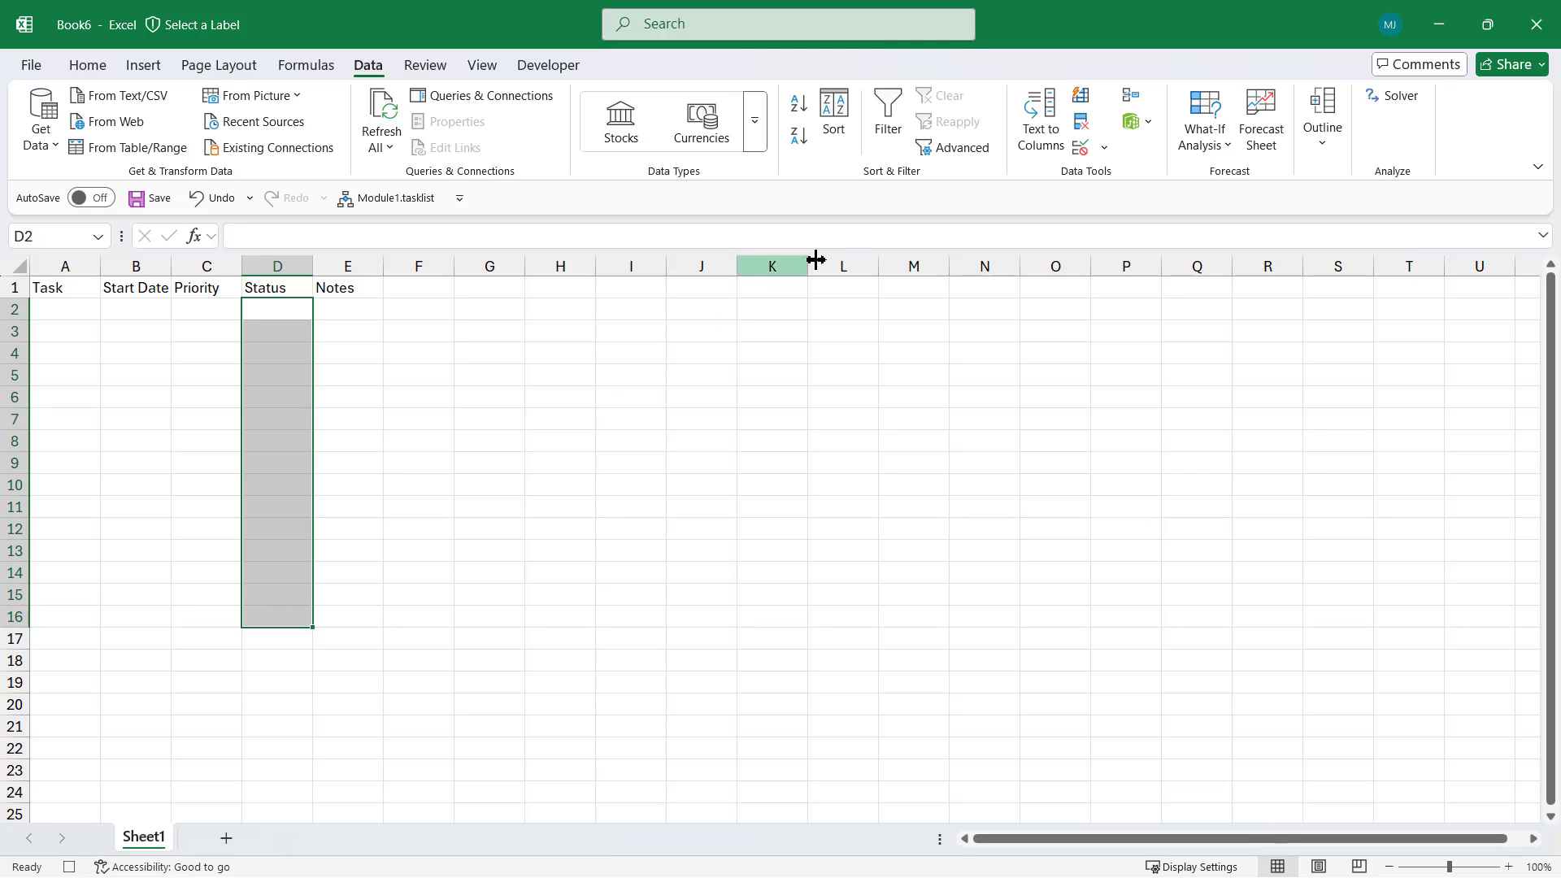
Give D2:D16 a Status drop-down list (In Progress, ...) and widen Notes to about 15.83
left_click(1078, 146)
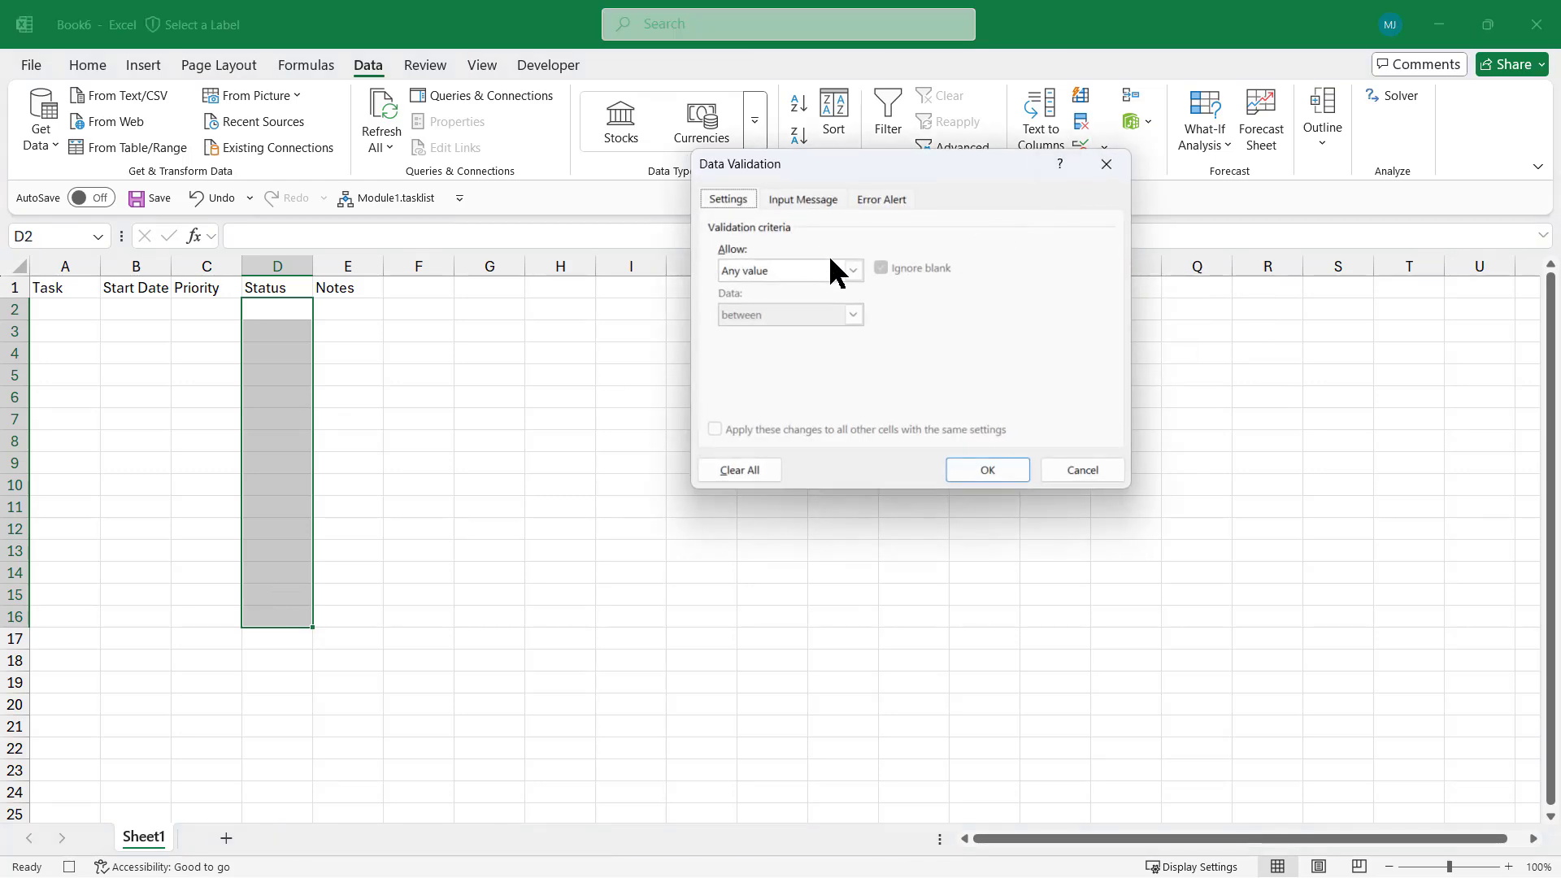
left_click(846, 270)
left_click(754, 327)
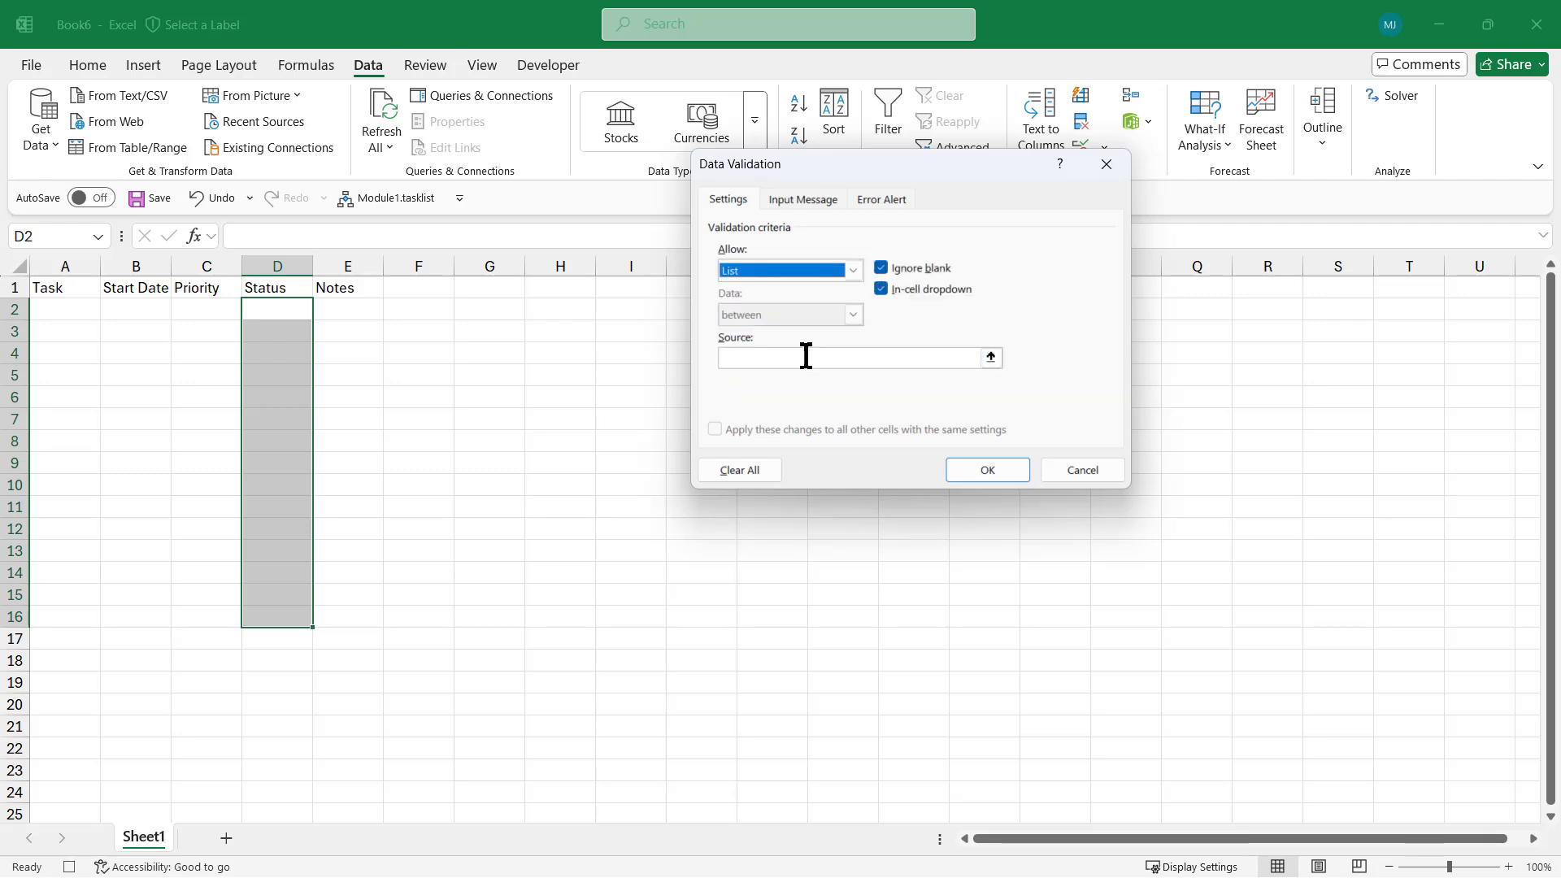
left_click(803, 357)
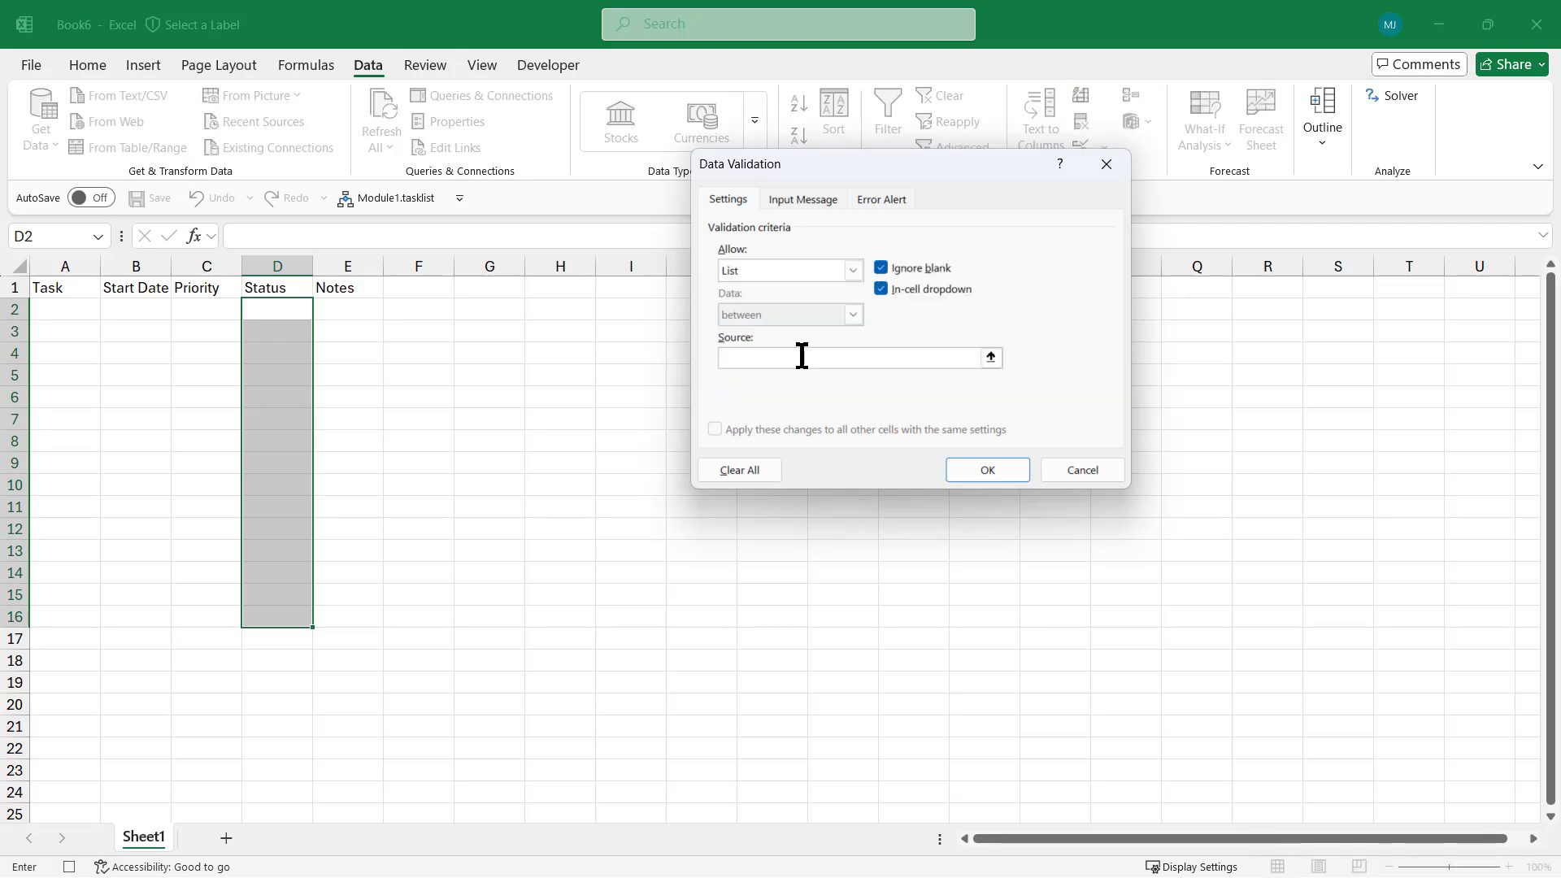
type("In")
type("Progress,Completed")
left_click(988, 470)
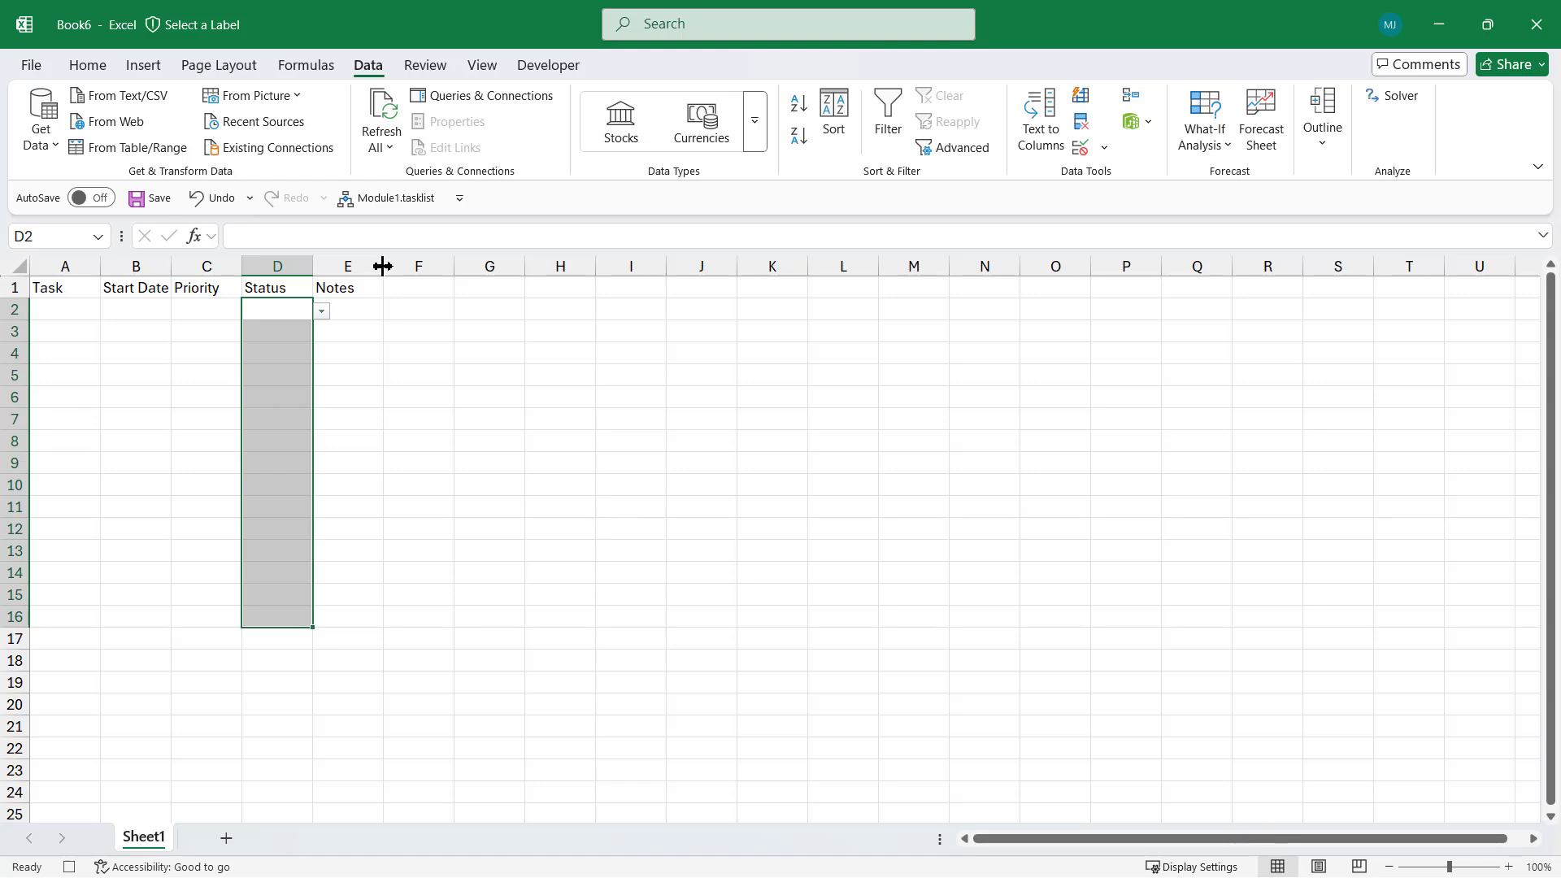
left_click_drag(382, 266, 452, 262)
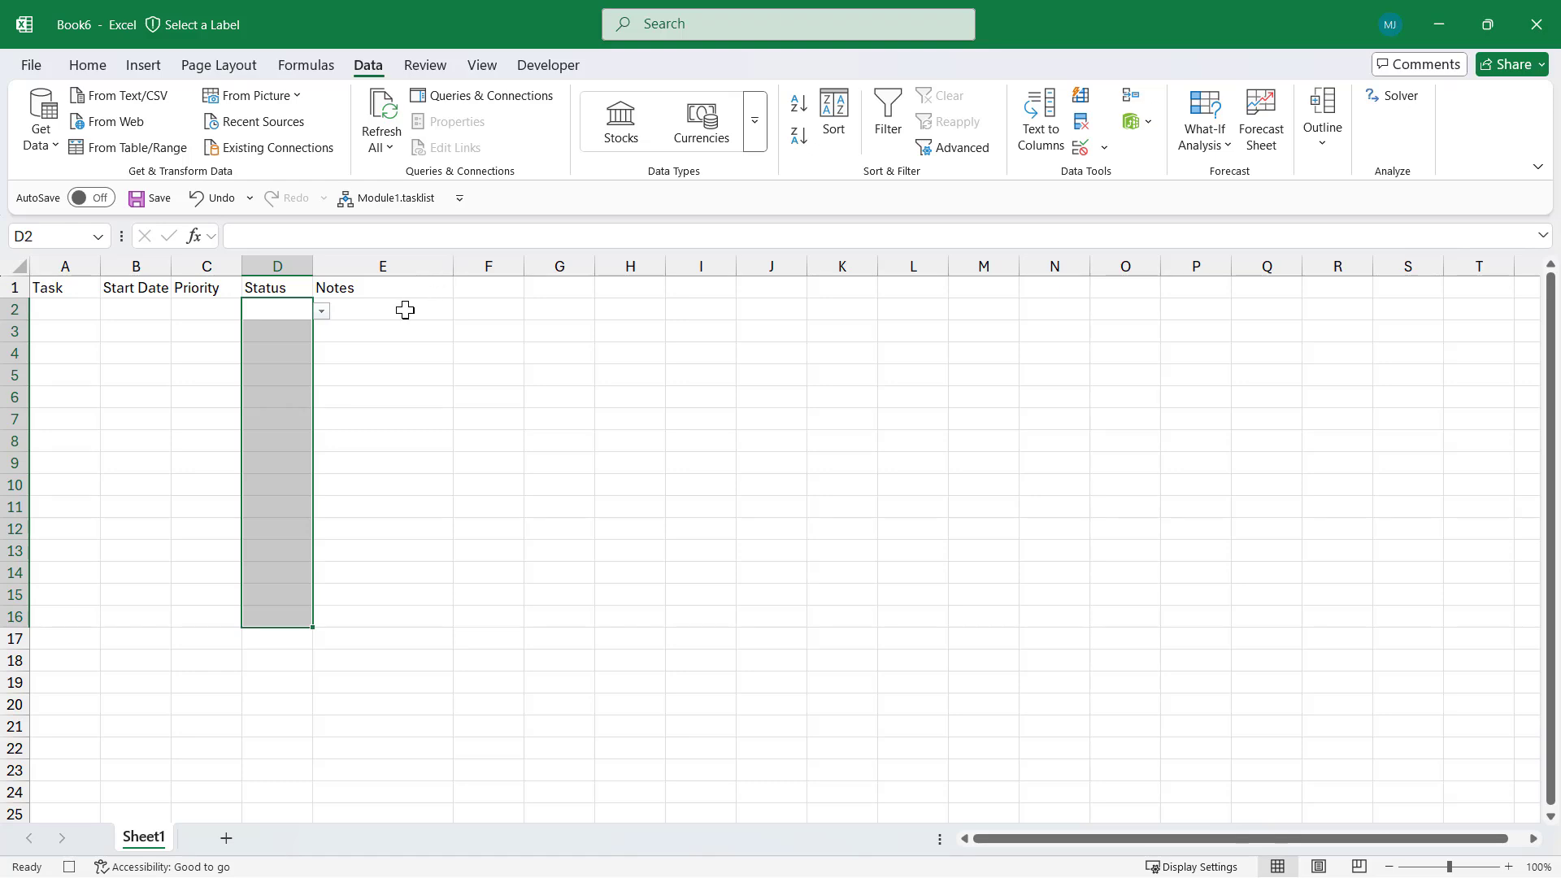
Make the Notes cells E2:E16 wrap their text
left_click_drag(404, 310, 392, 610)
left_click(89, 67)
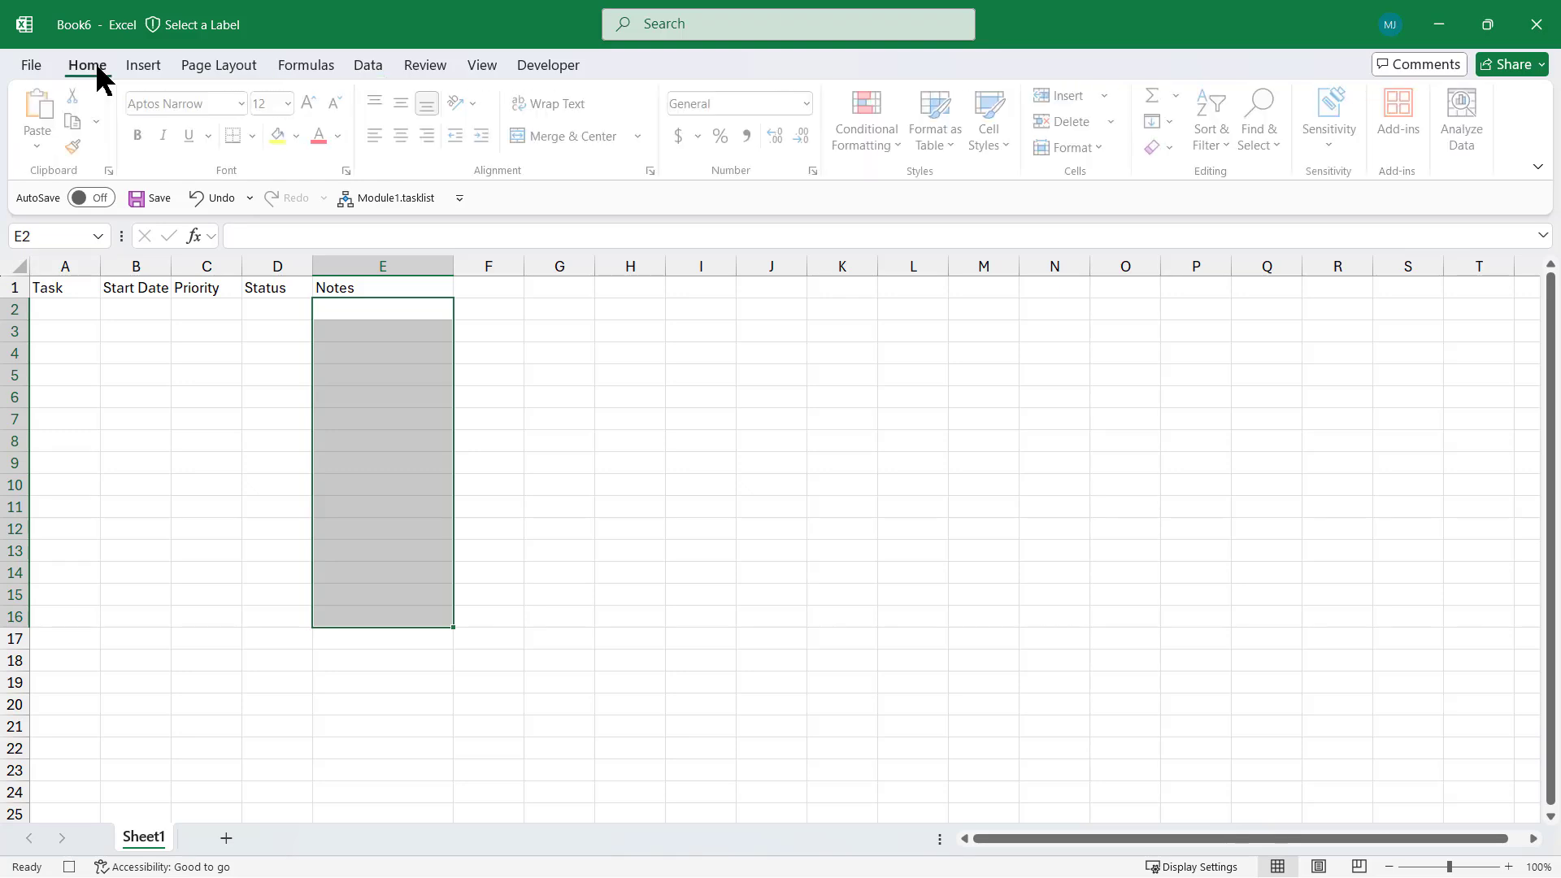
left_click(558, 105)
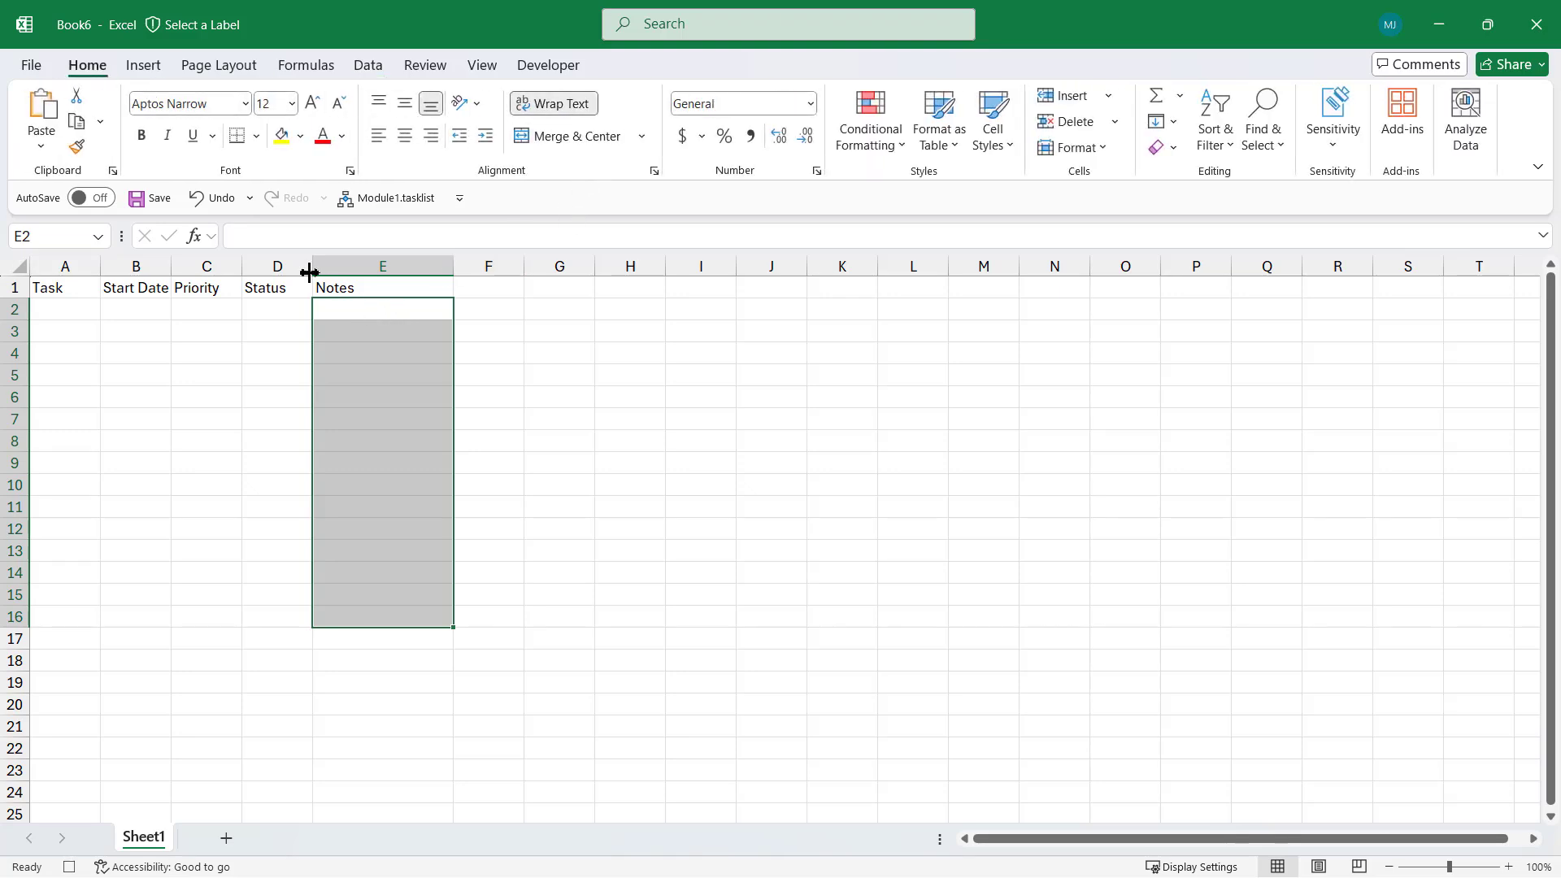
Widen the Status, Task (about 16.75), Priority and Start Date columns, then select A1:E16
left_click_drag(312, 262, 341, 260)
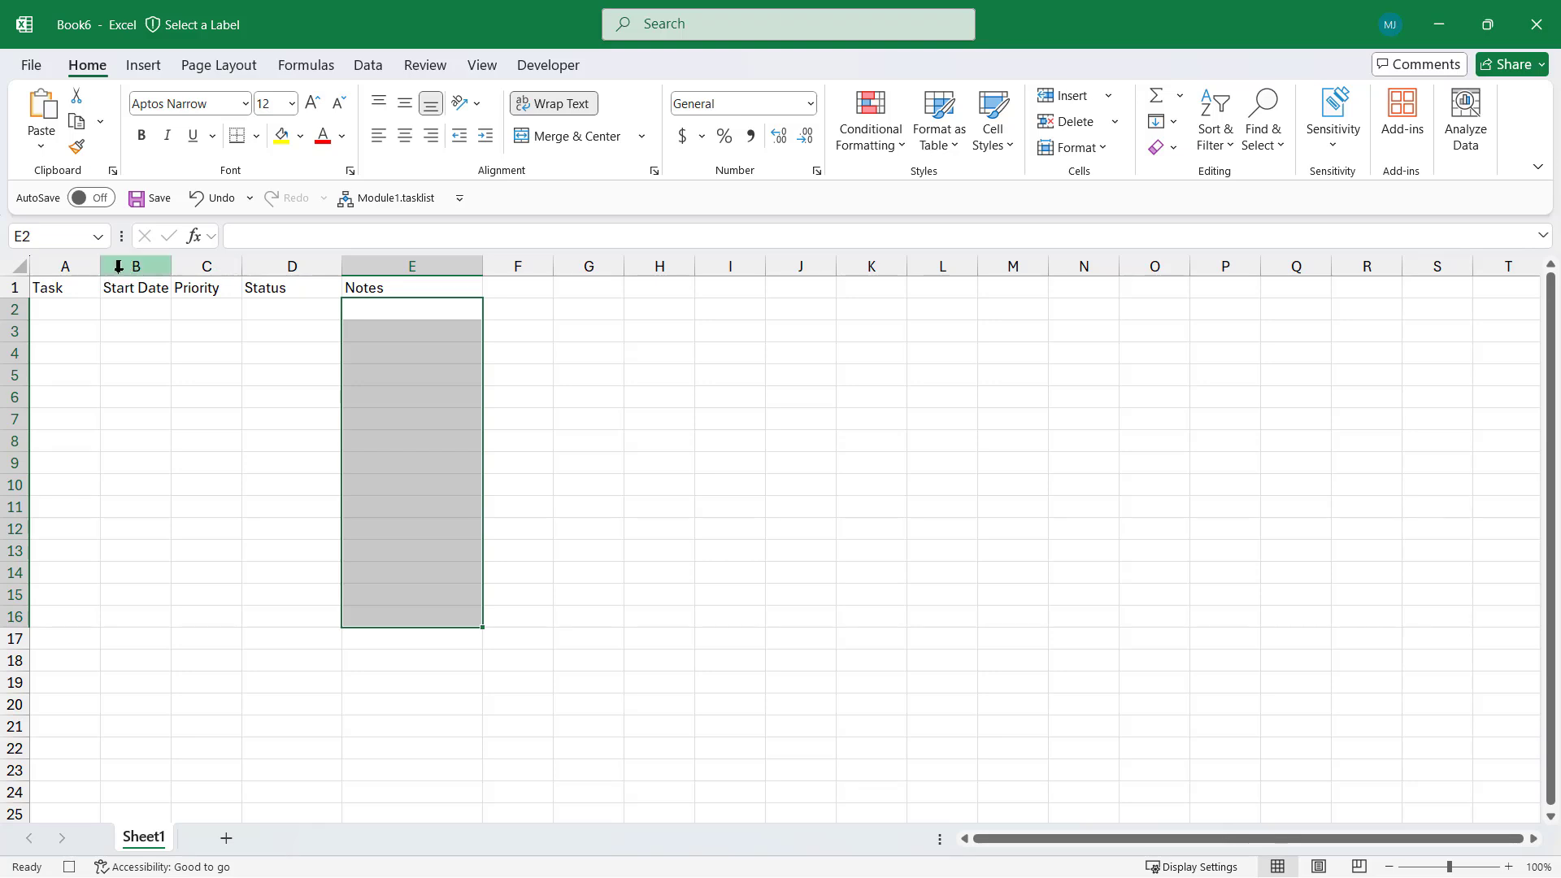
left_click_drag(95, 268, 169, 262)
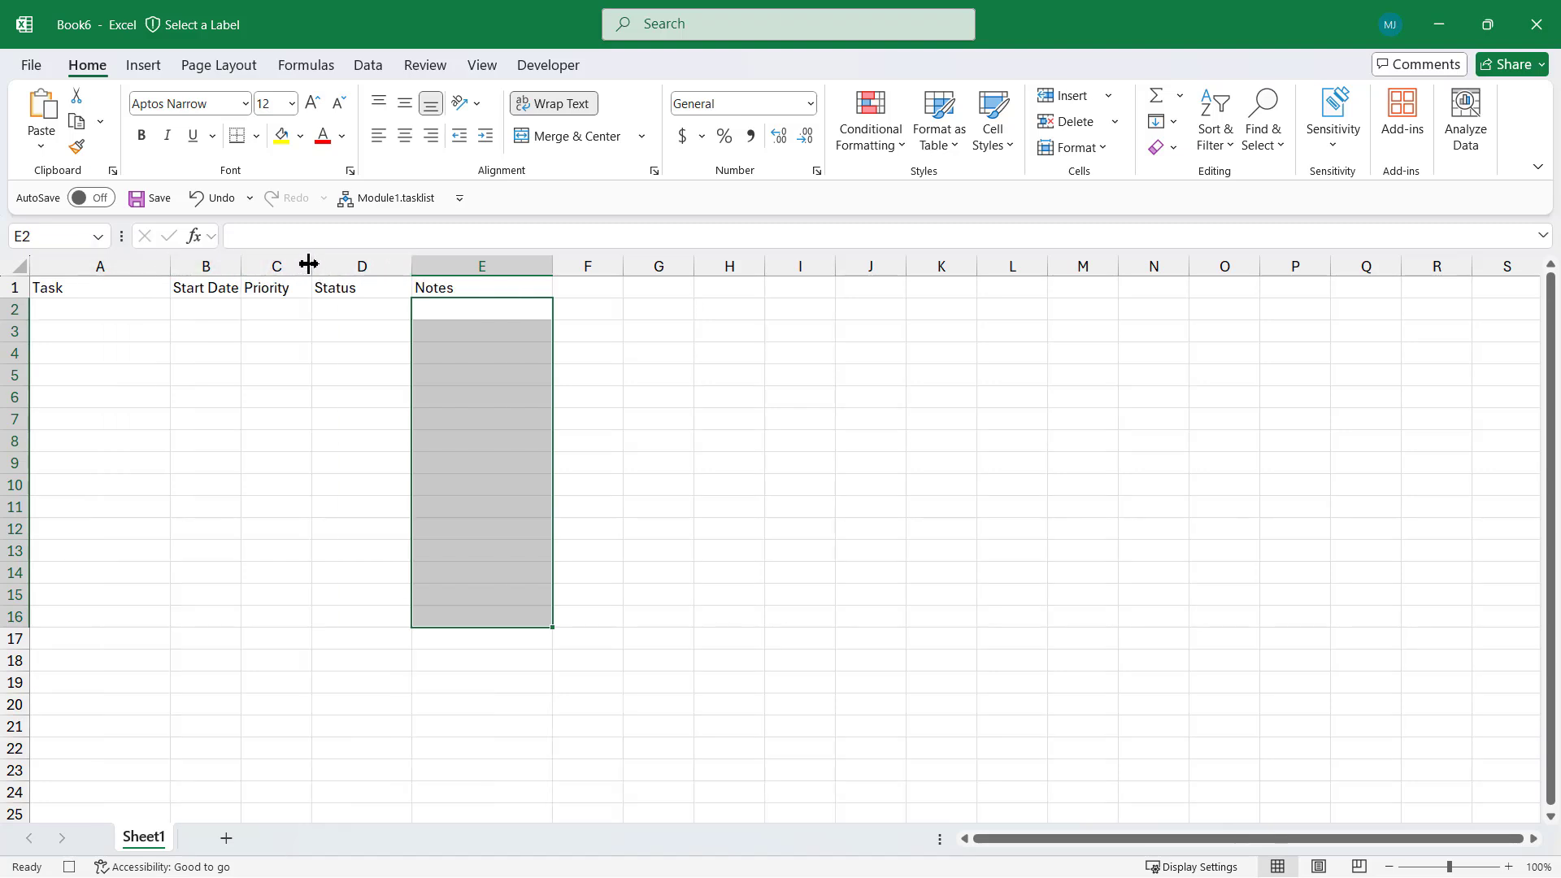
left_click_drag(309, 264, 352, 266)
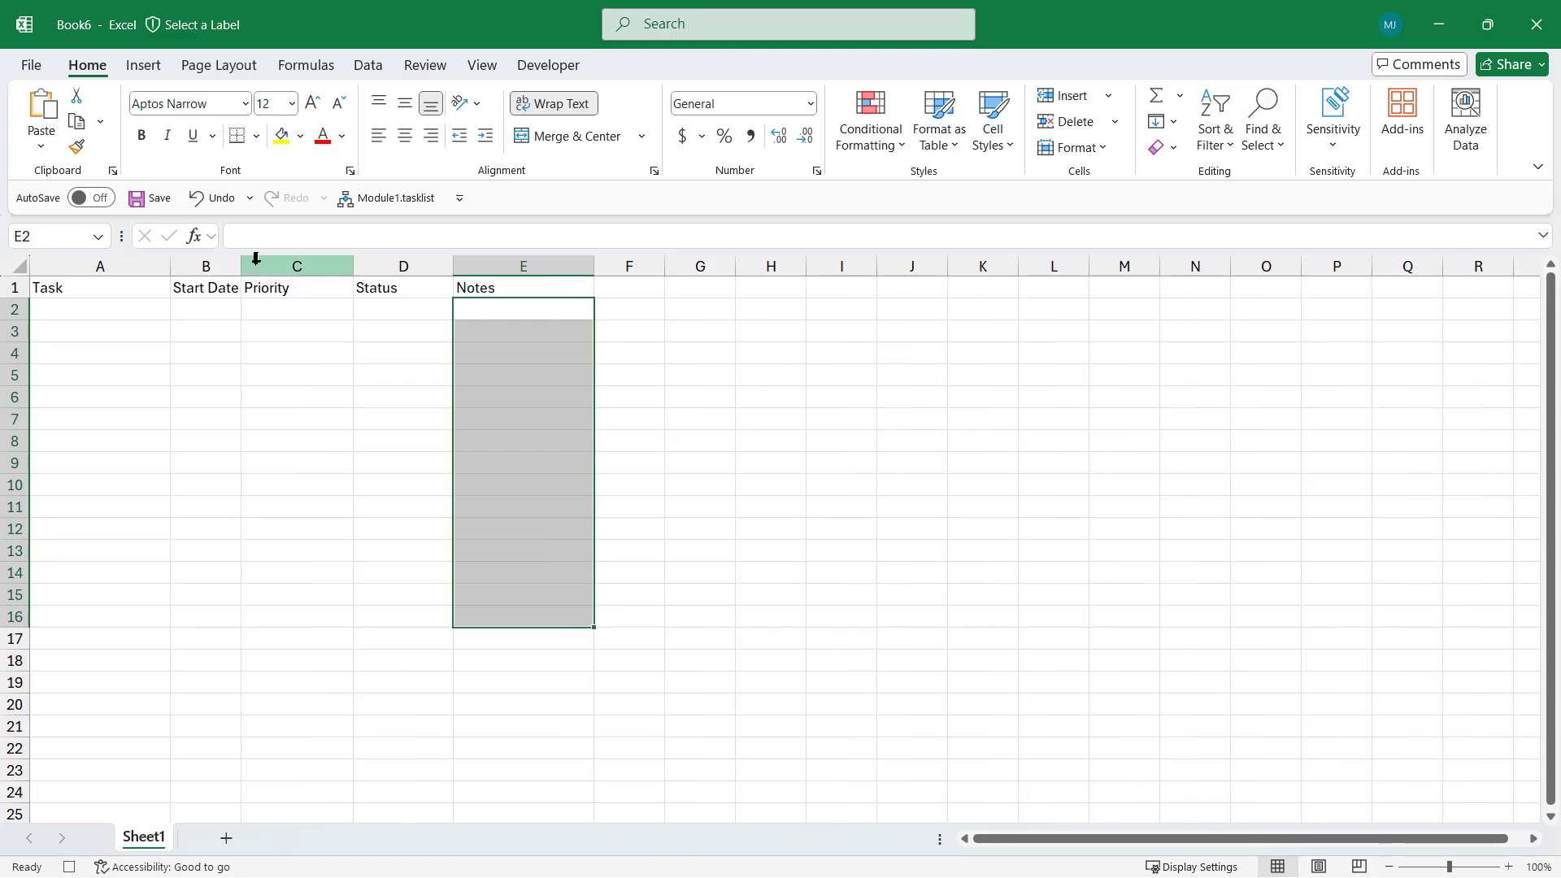
left_click_drag(241, 265, 288, 265)
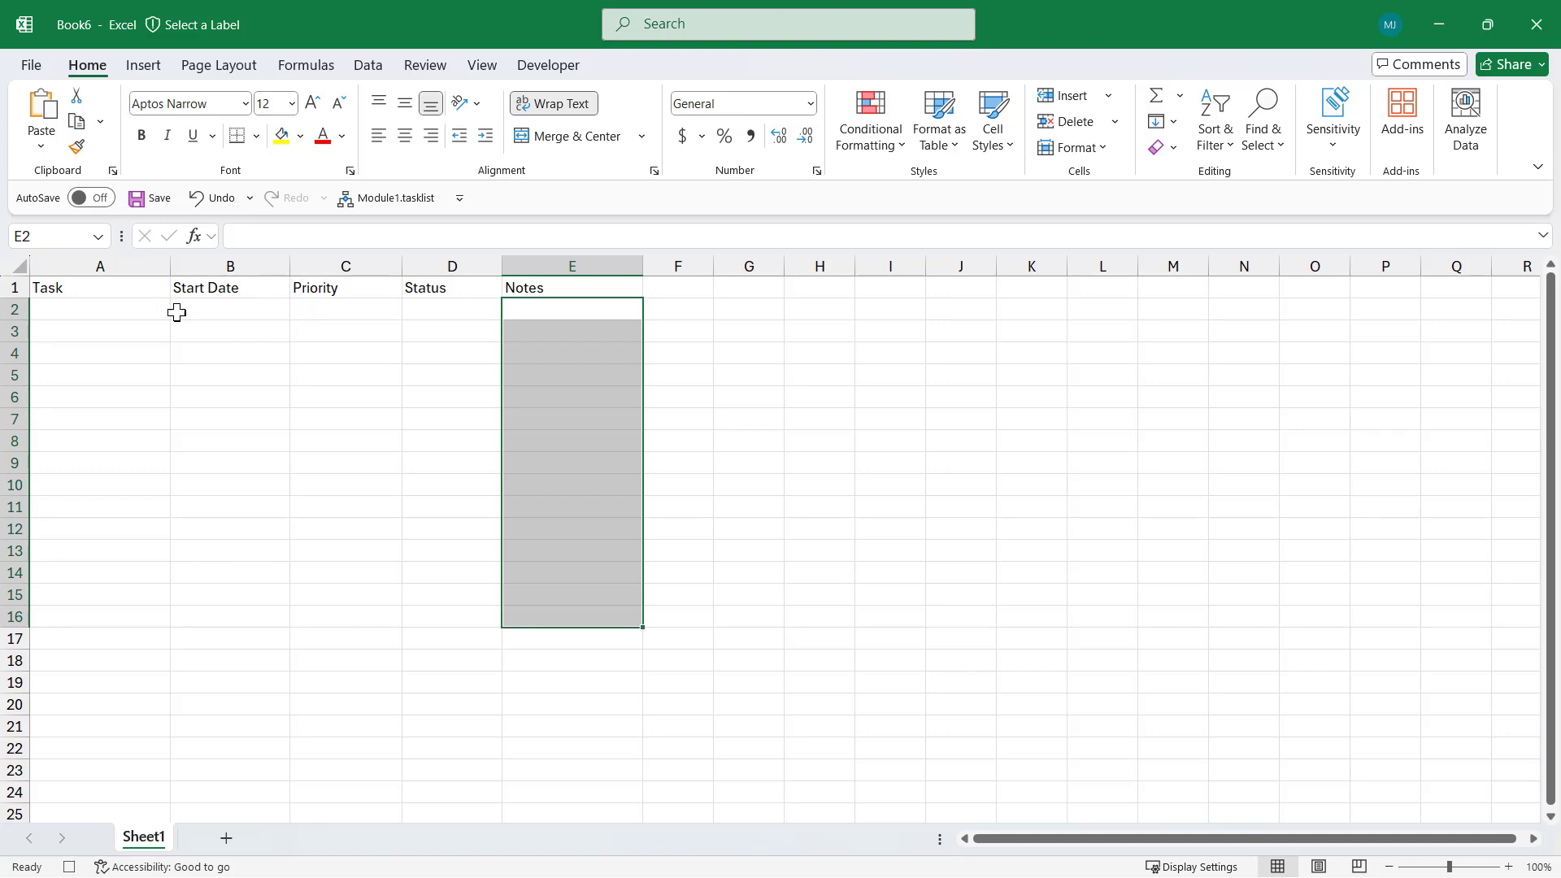
left_click_drag(87, 286, 557, 610)
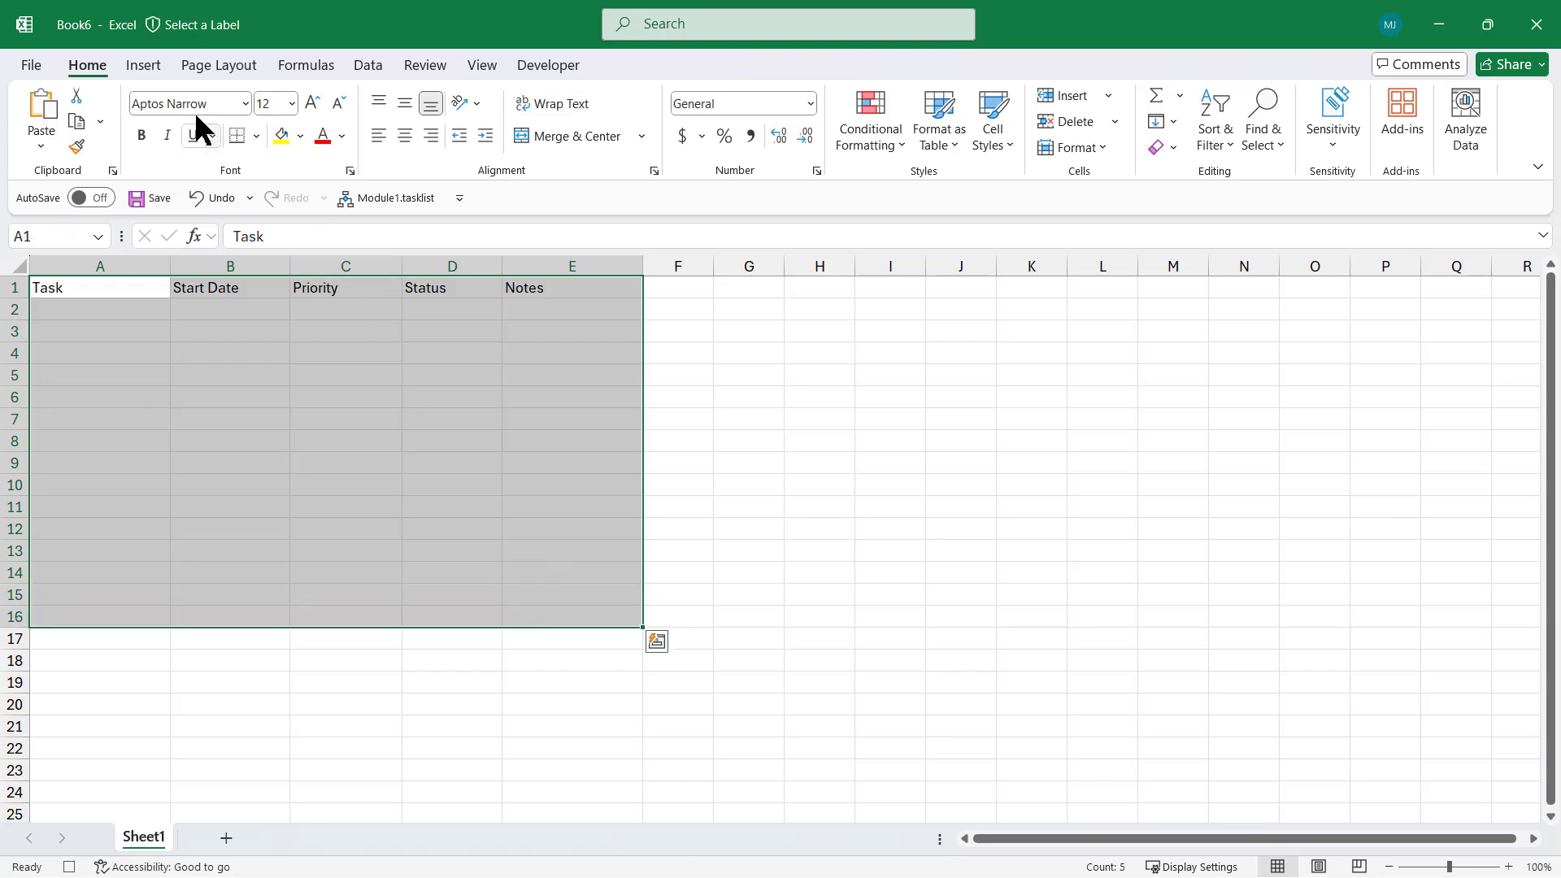
Convert A1:E16 into a table with a header row and rename it Tasklist
left_click(145, 68)
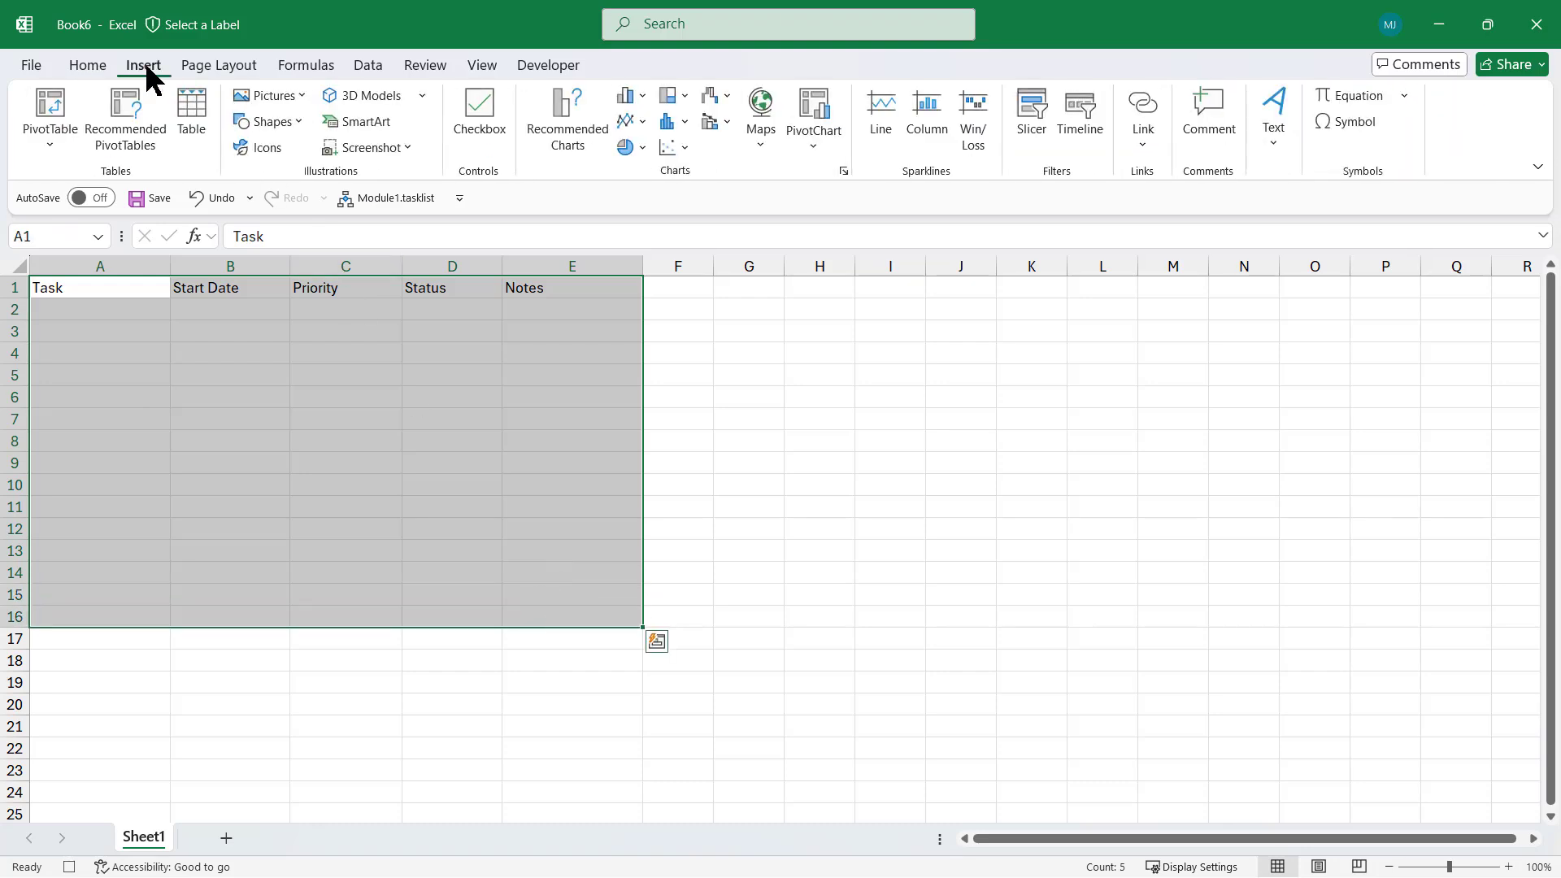
left_click(184, 113)
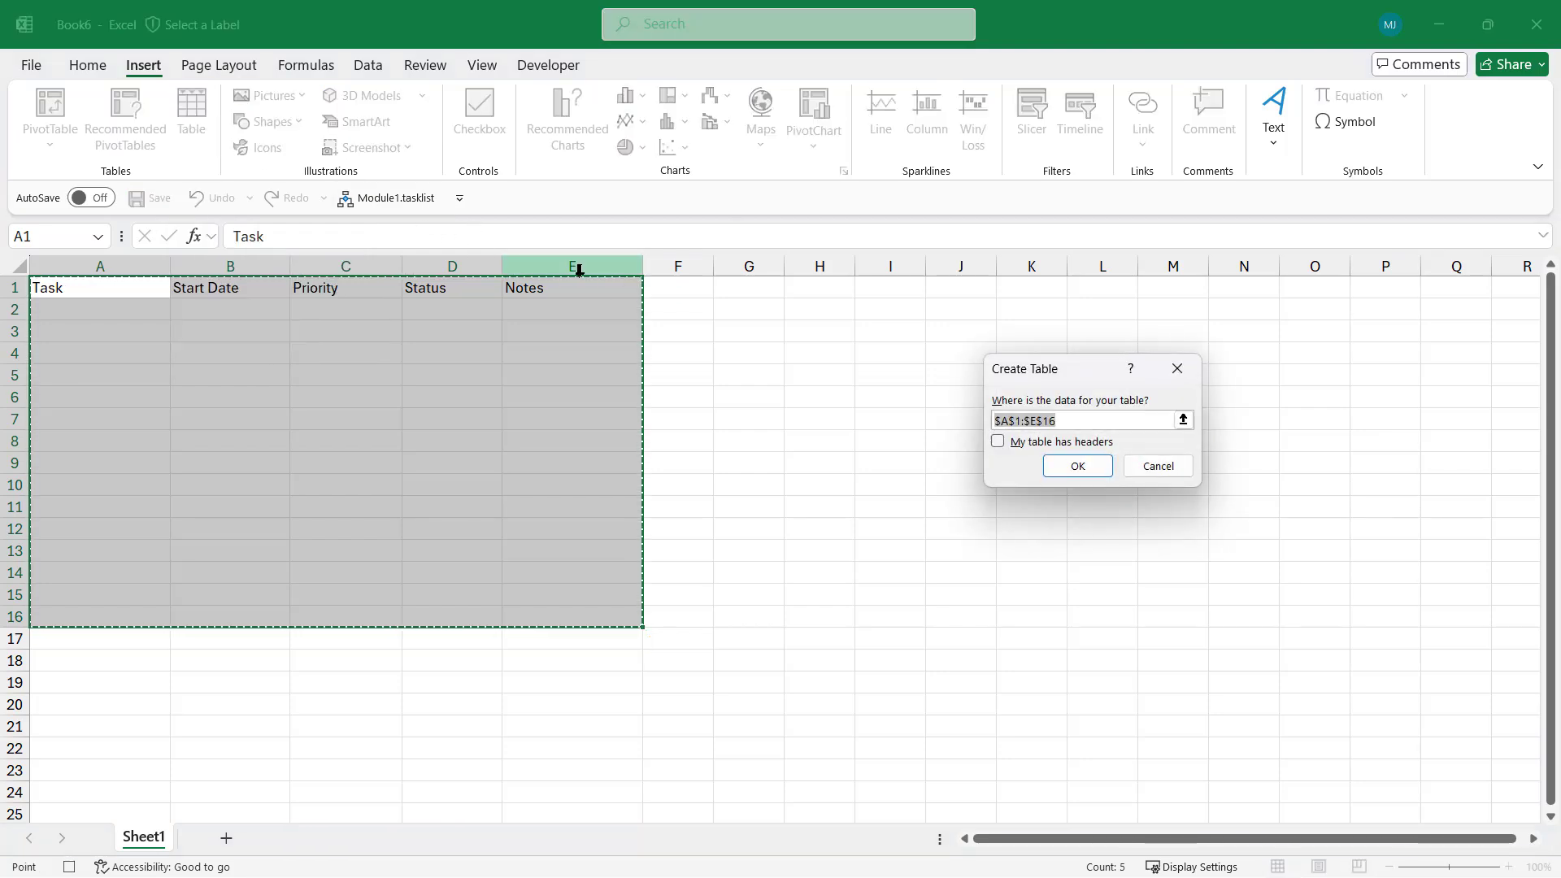
left_click(998, 443)
left_click(1078, 466)
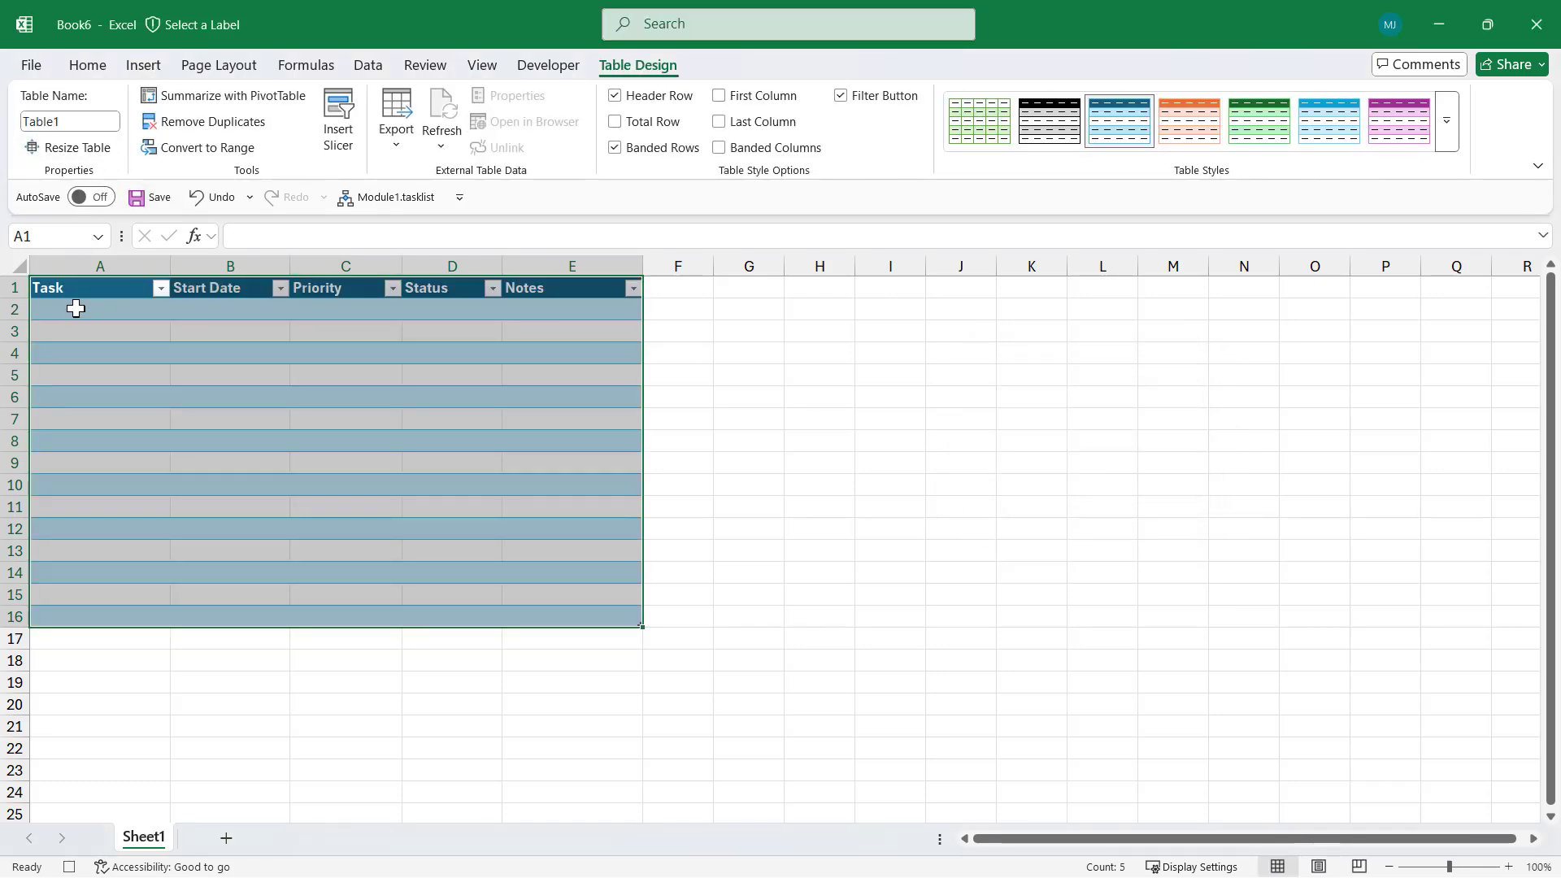
left_click(76, 308)
left_click(74, 121)
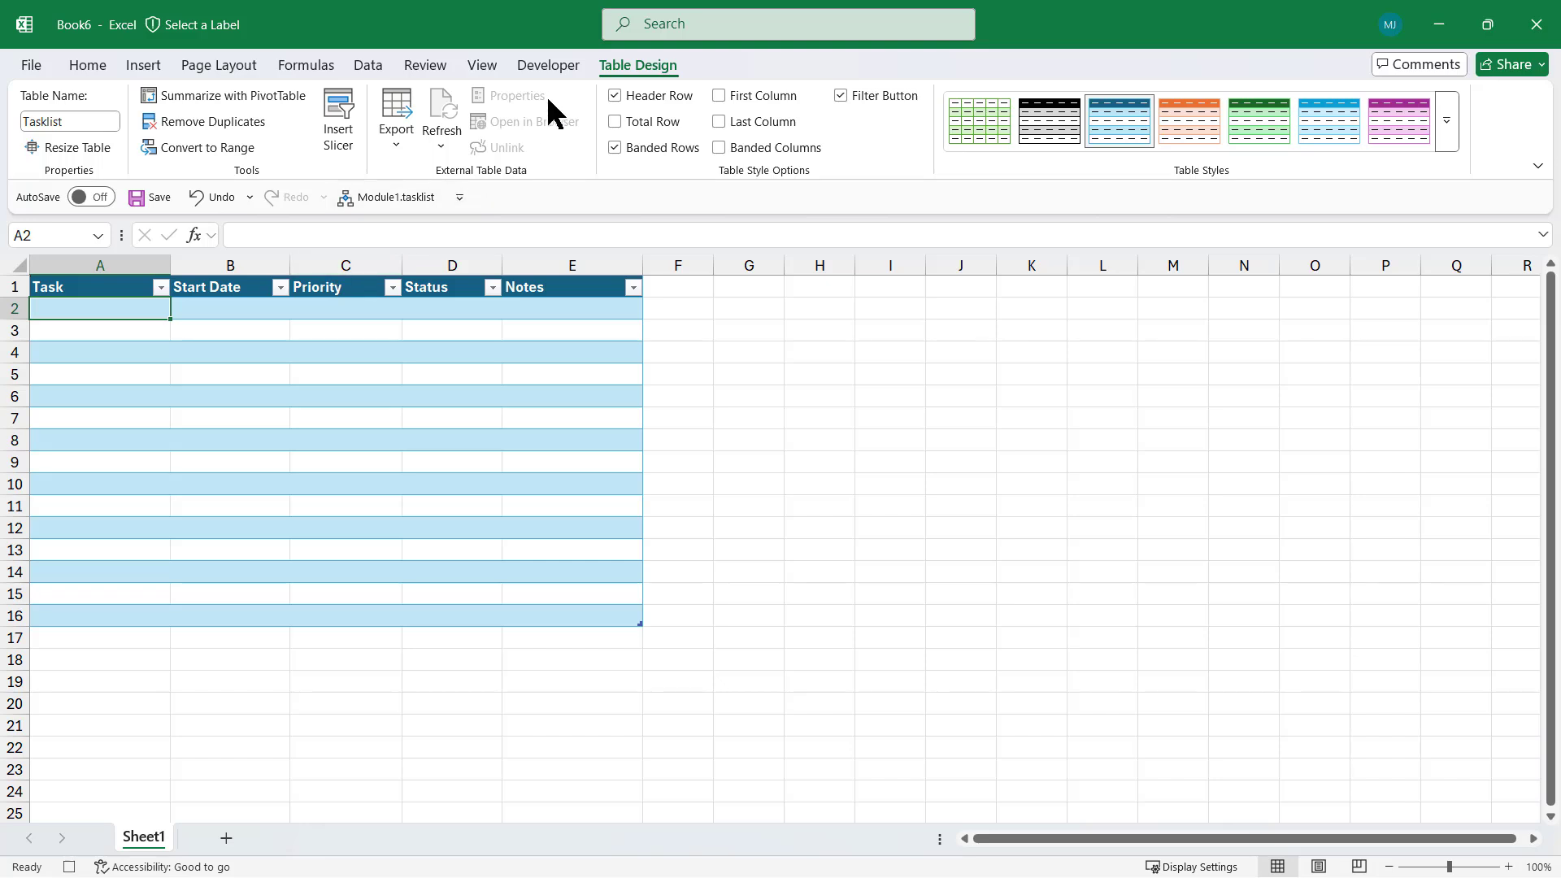
Stop the macro recording and remove the Module1.tasklist button from the Quick Access Toolbar
left_click(549, 65)
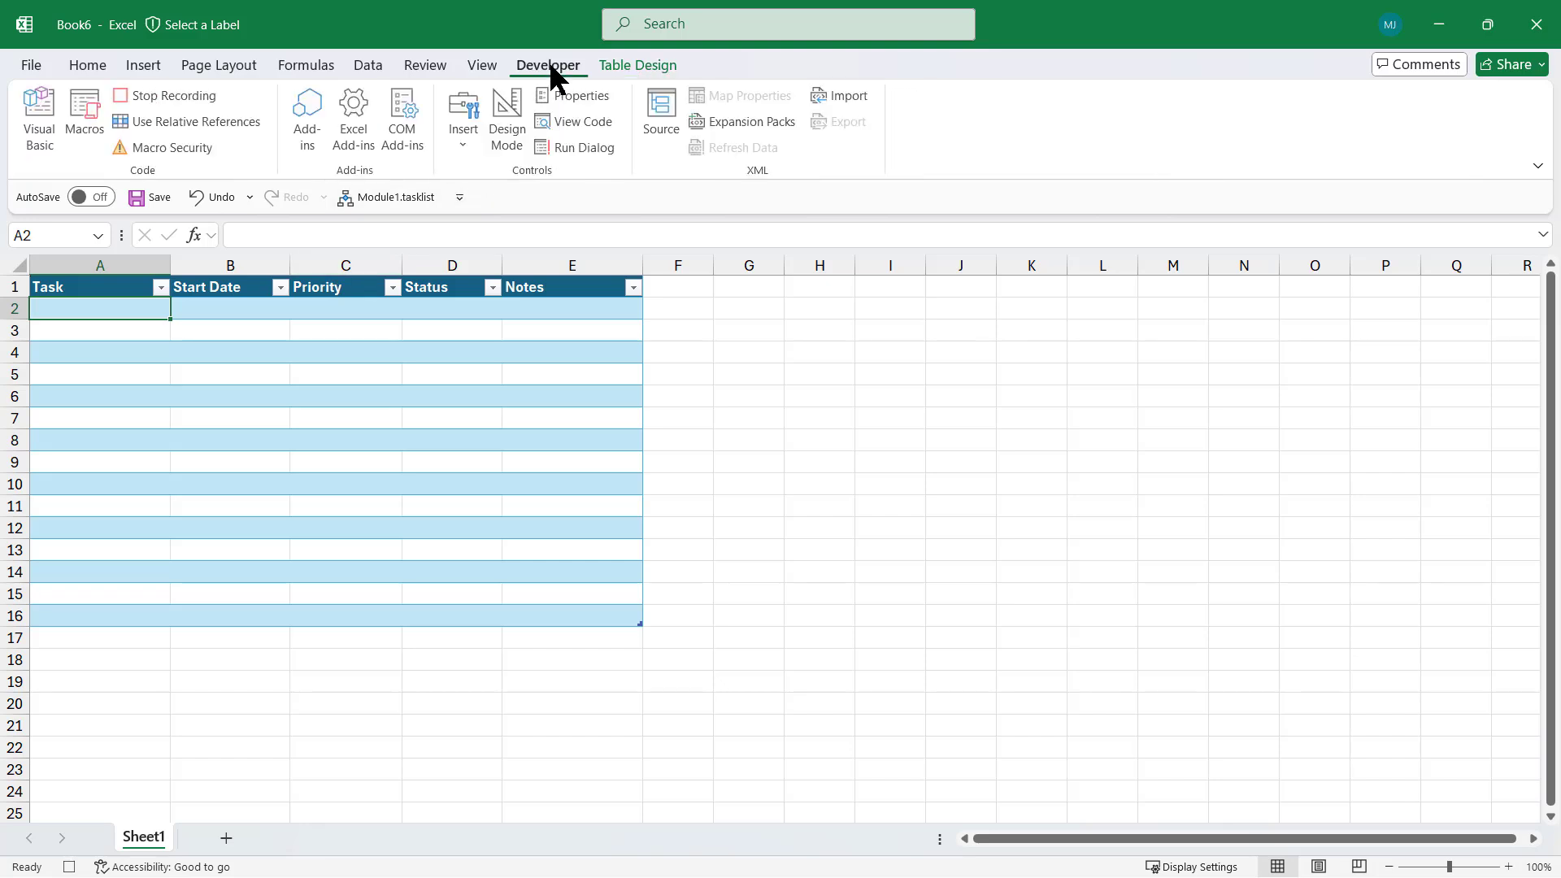
left_click(174, 96)
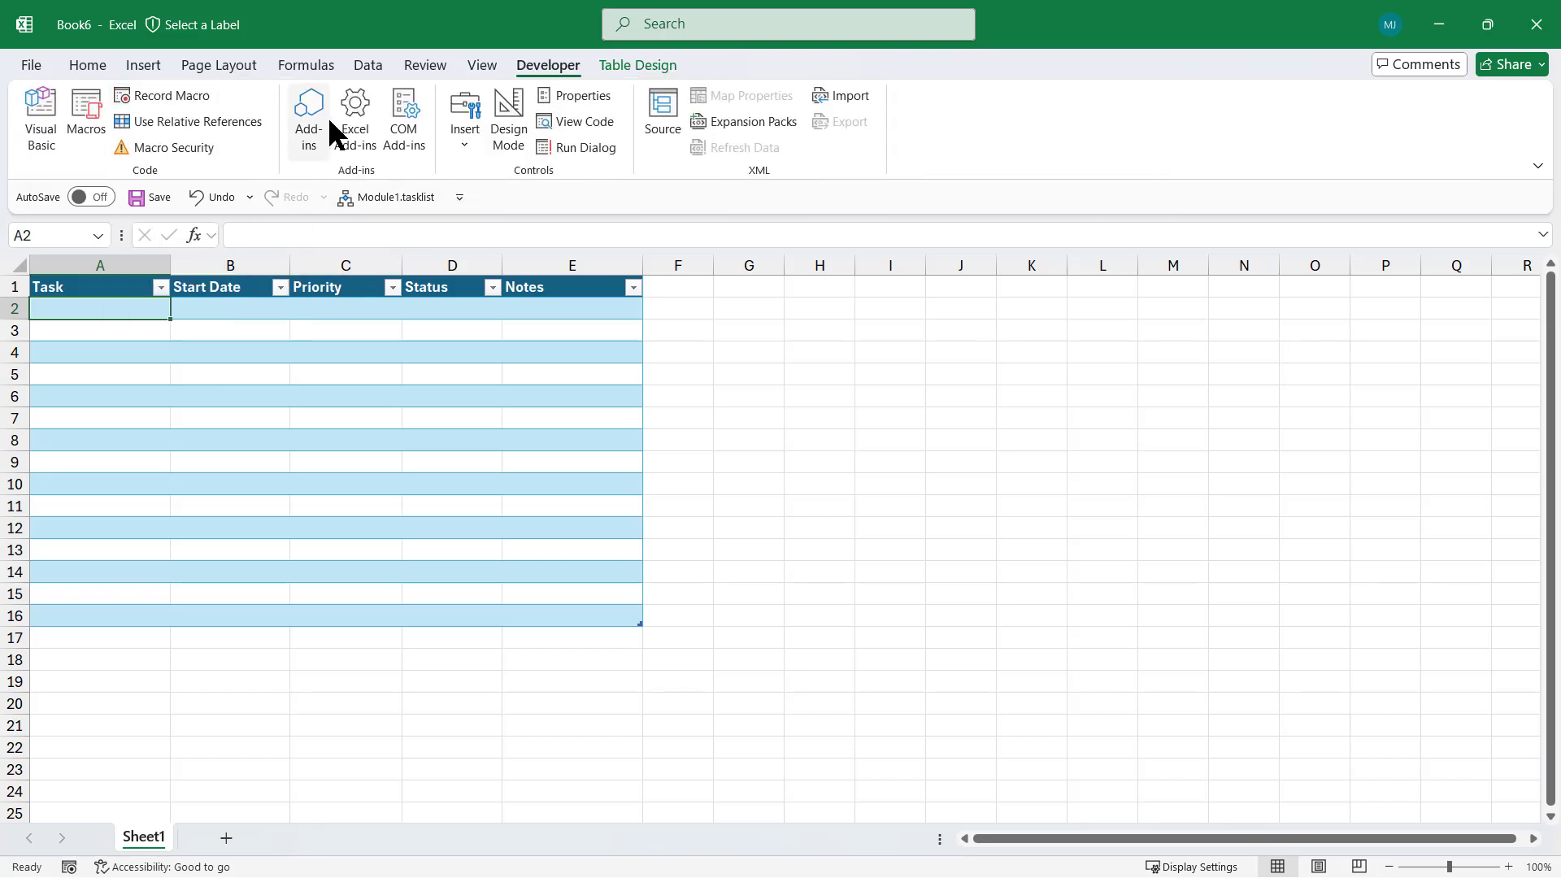
right_click(398, 198)
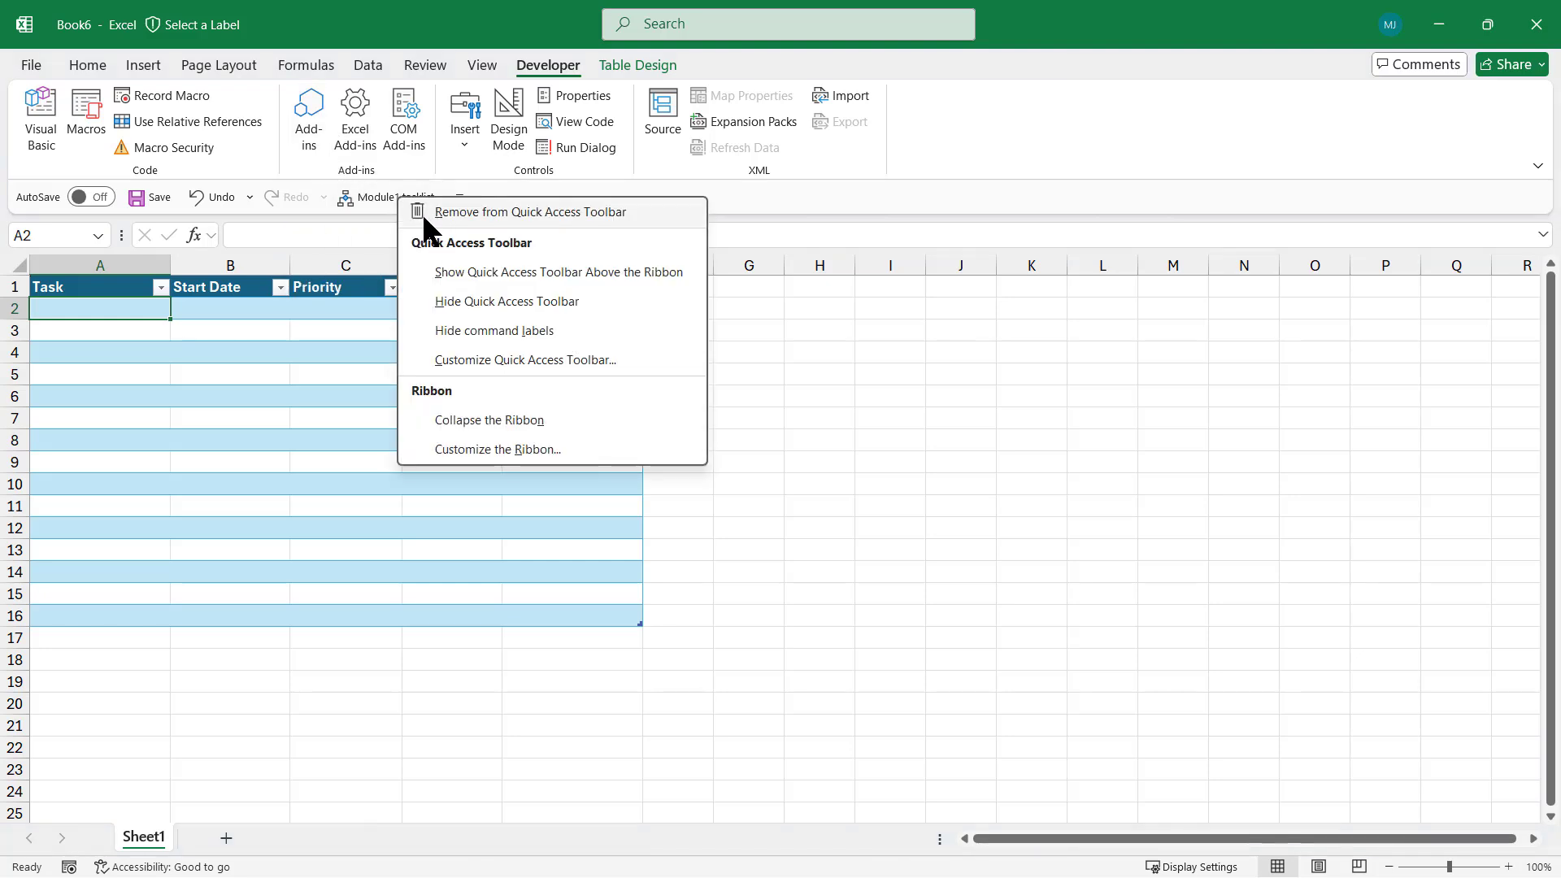
left_click(461, 211)
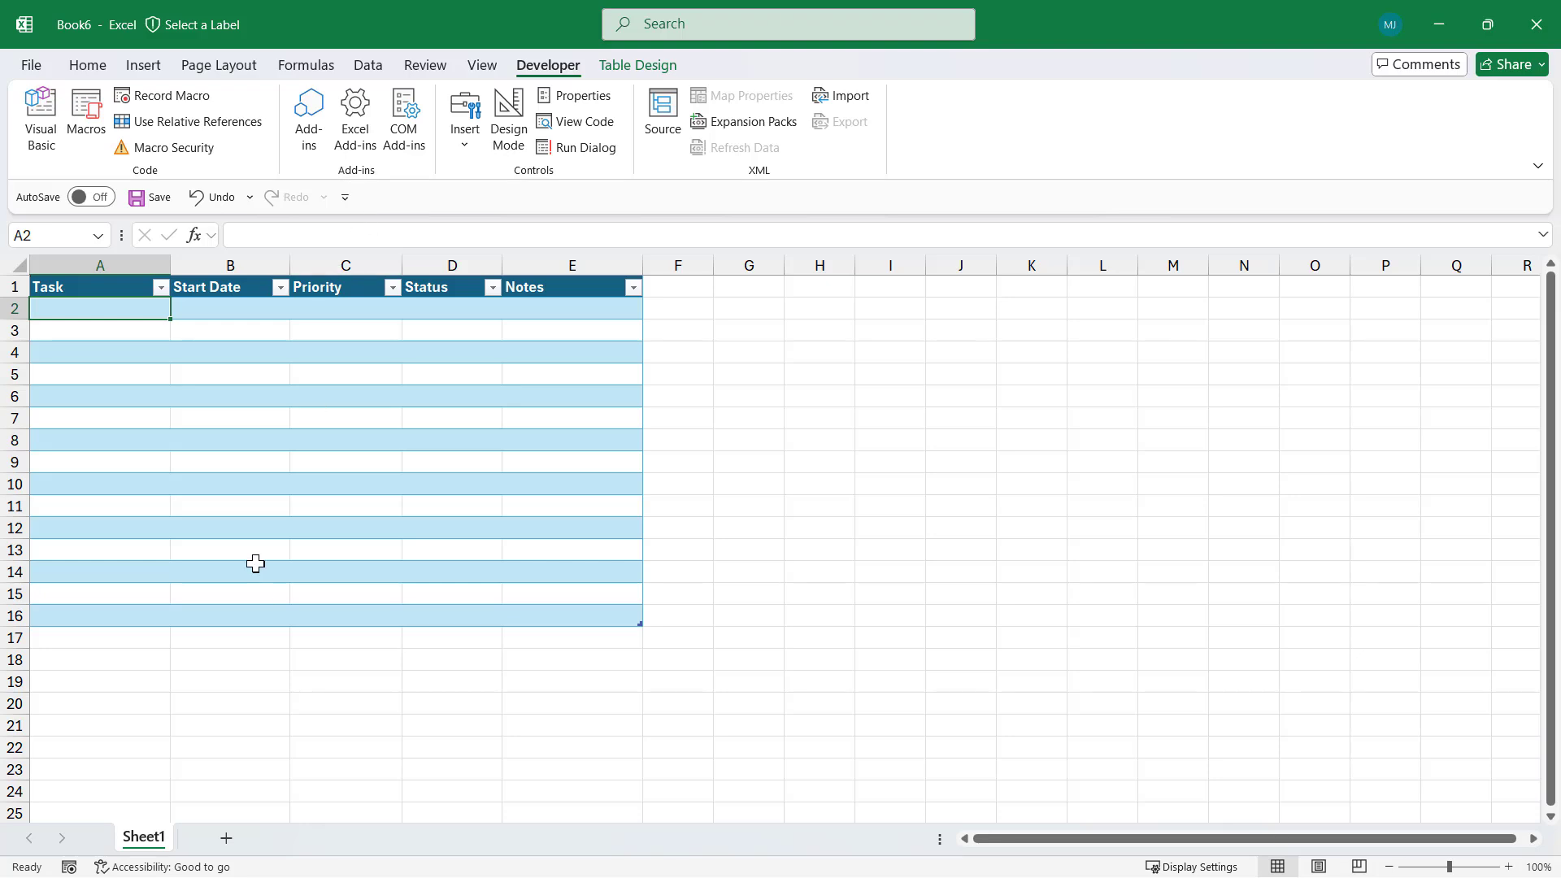
Add Sheet2 and run the Tasklist2 macro to build the Tasklist_1 table there
left_click(228, 839)
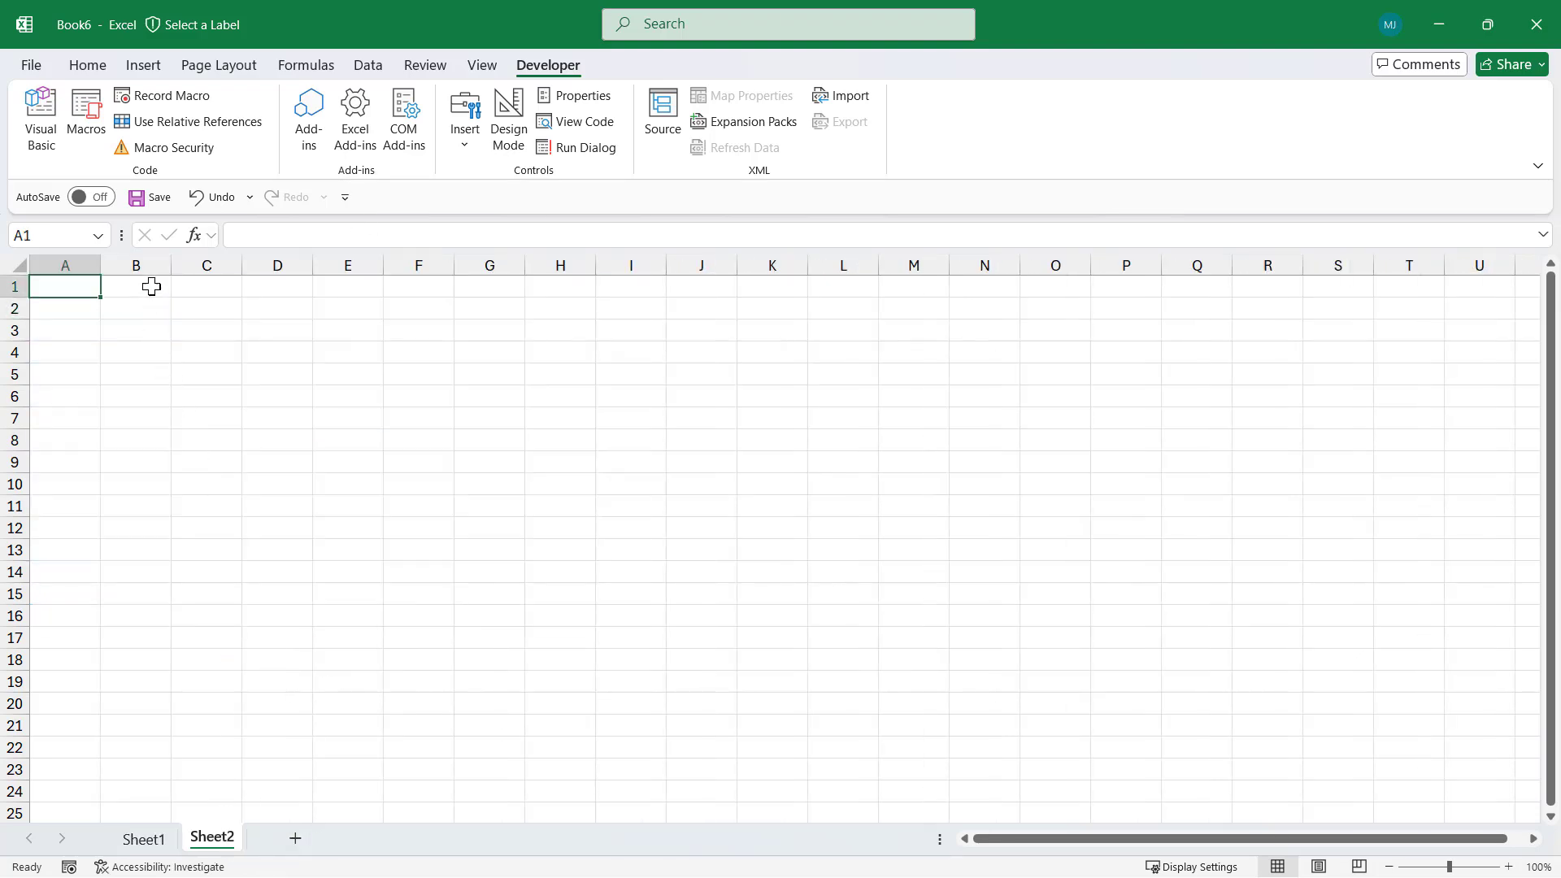
left_click(90, 130)
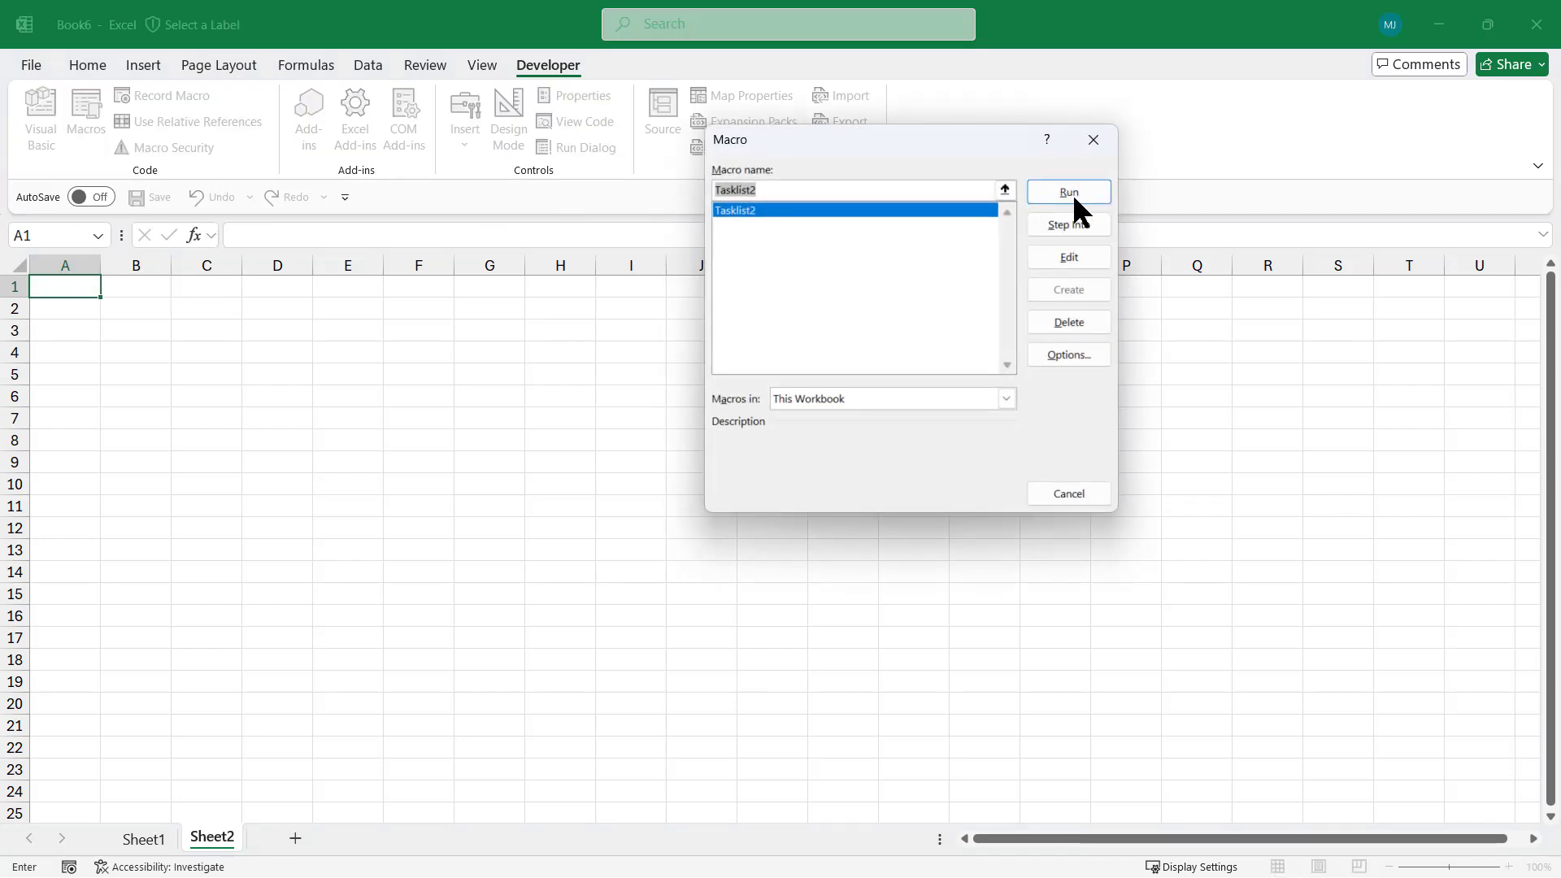
left_click(1080, 195)
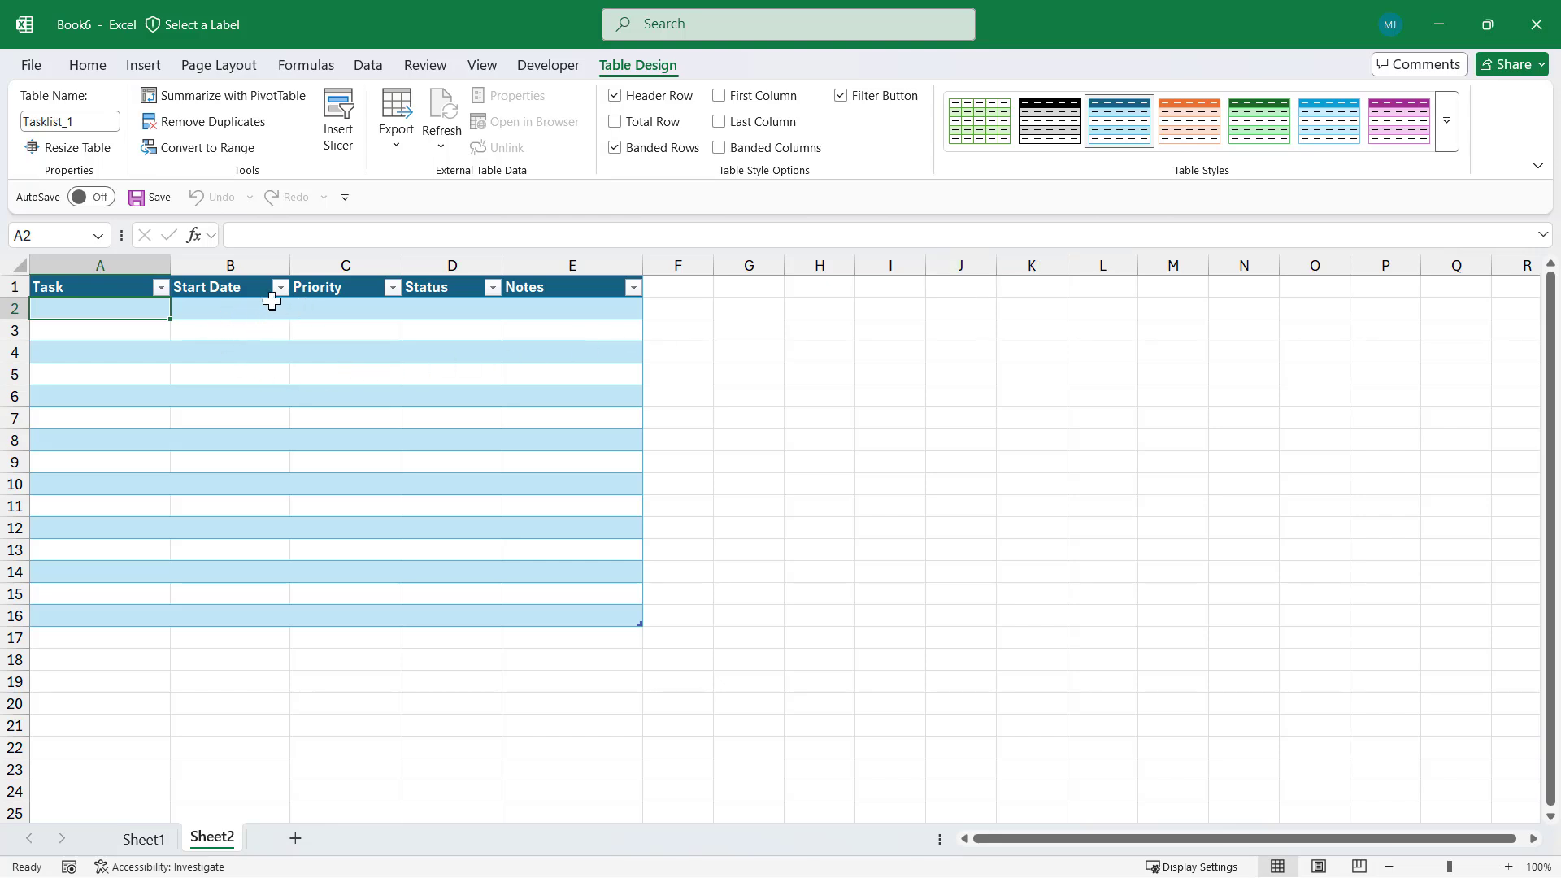
left_click(250, 313)
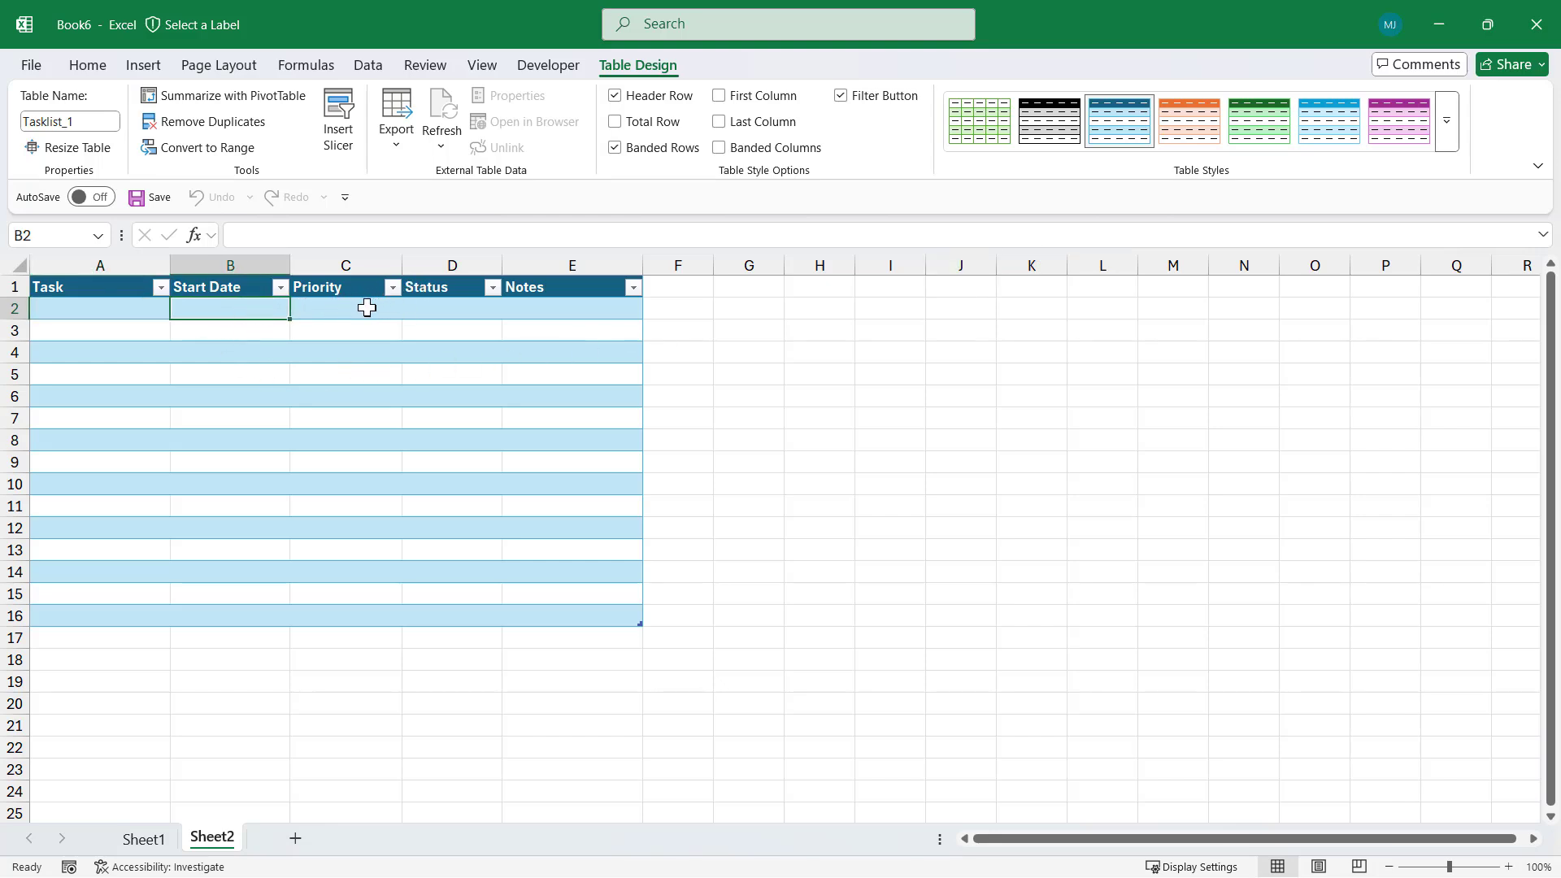
left_click(85, 64)
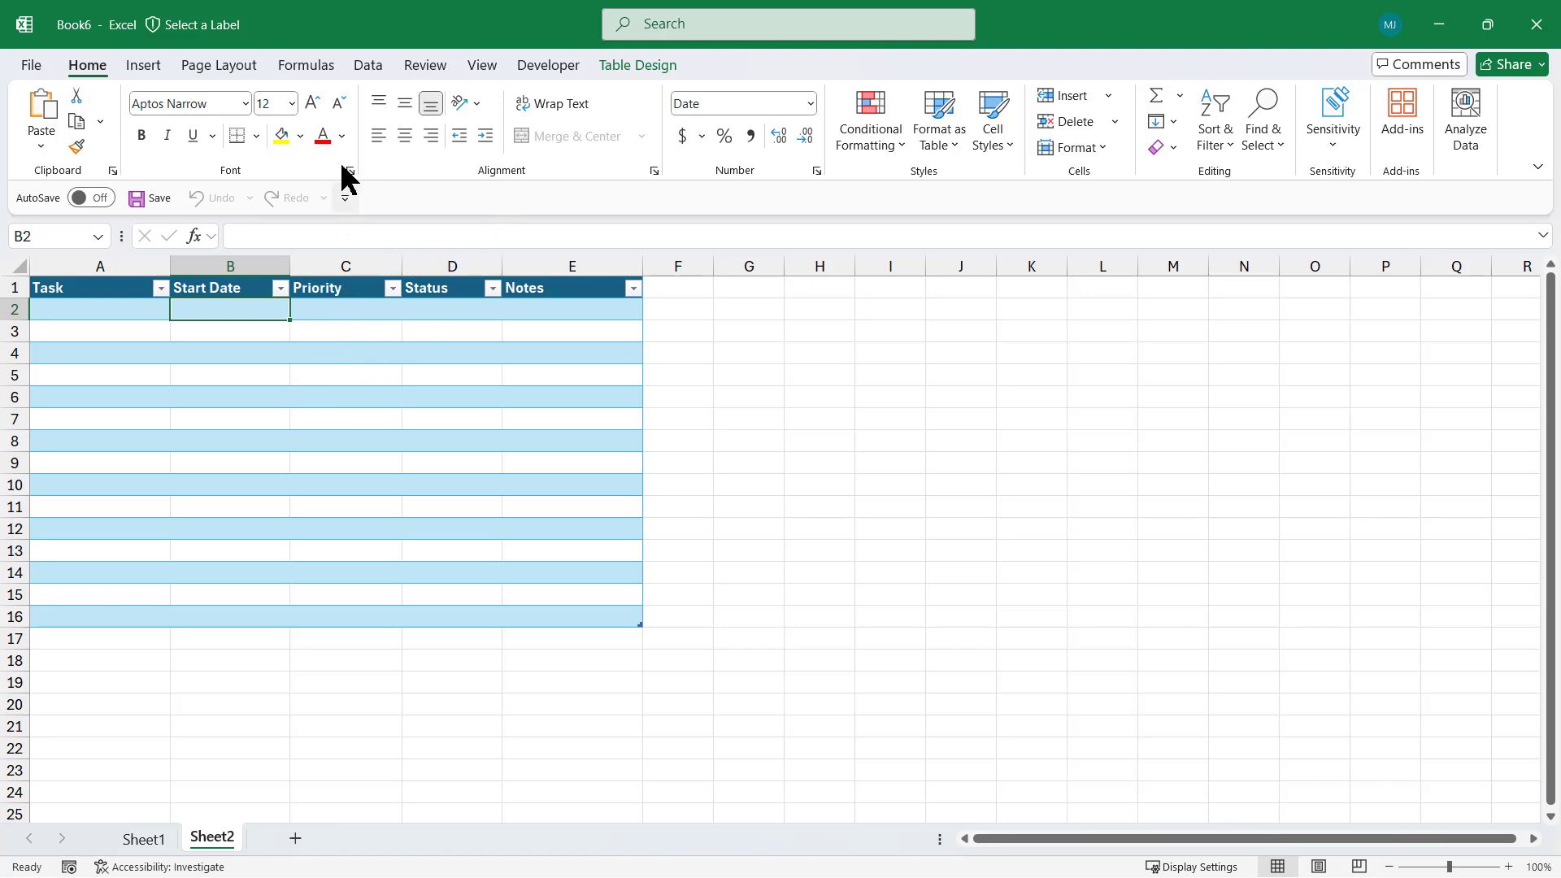
Add the Tasklist2 macro from the Macros list to the Quick Access Toolbar via Excel Options
right_click(93, 68)
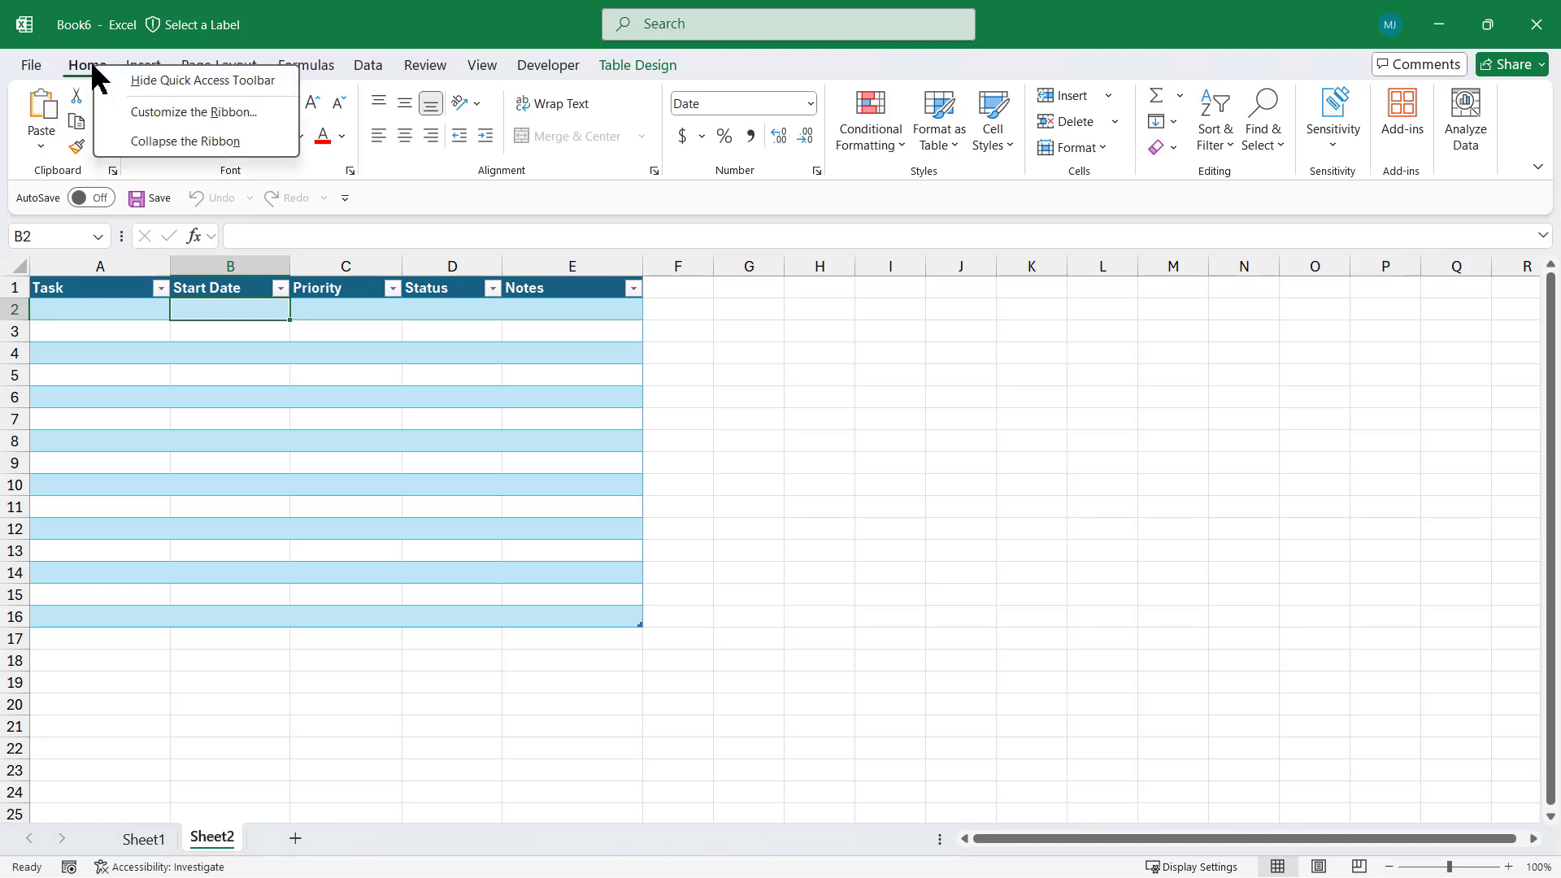
left_click(212, 111)
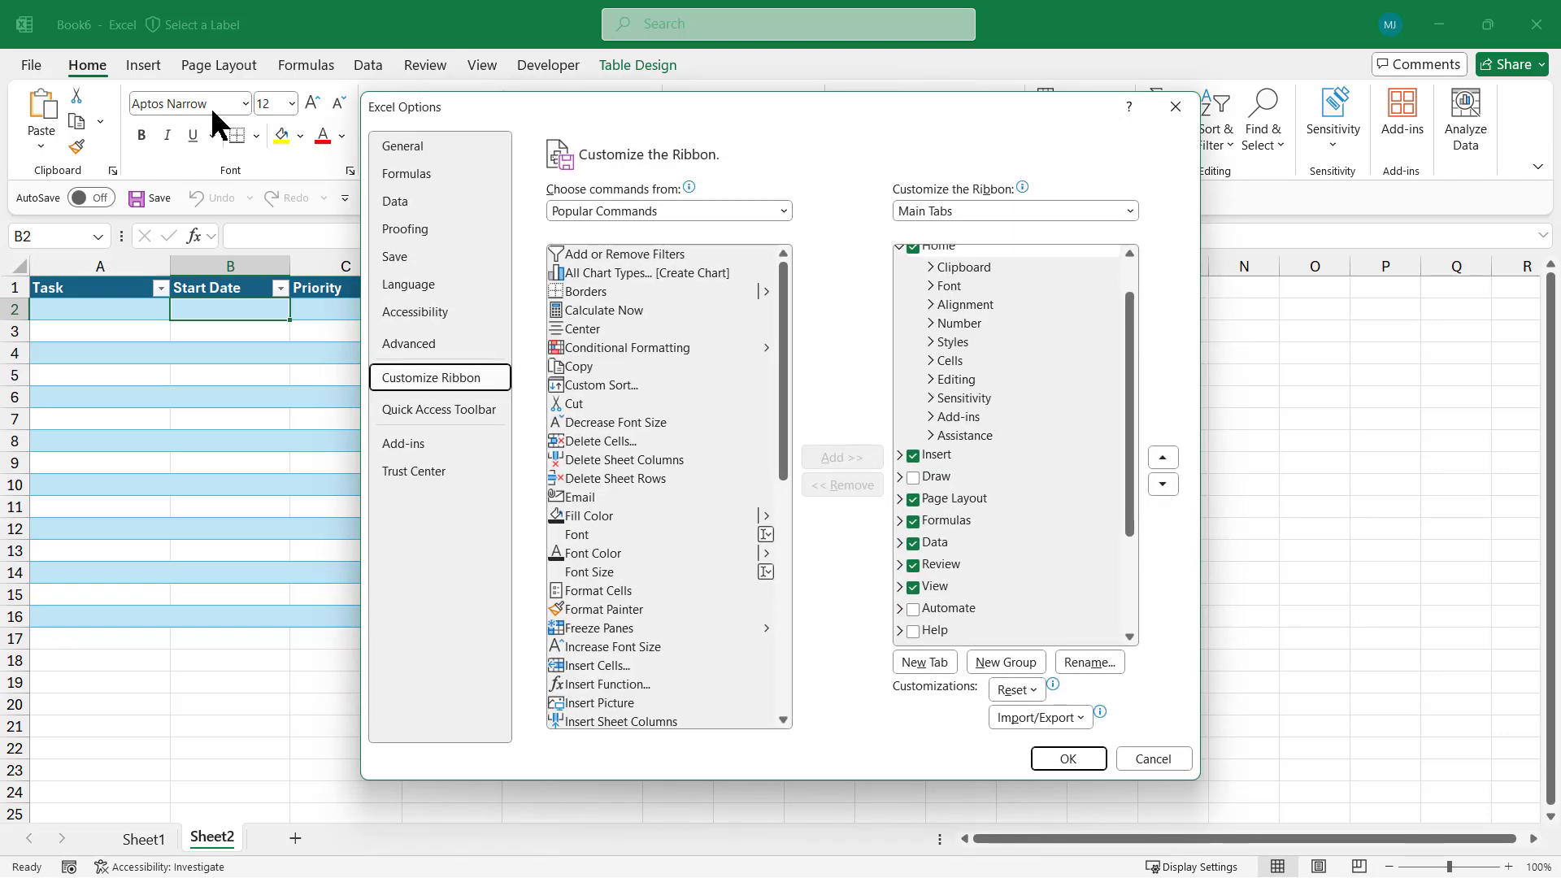
left_click(444, 409)
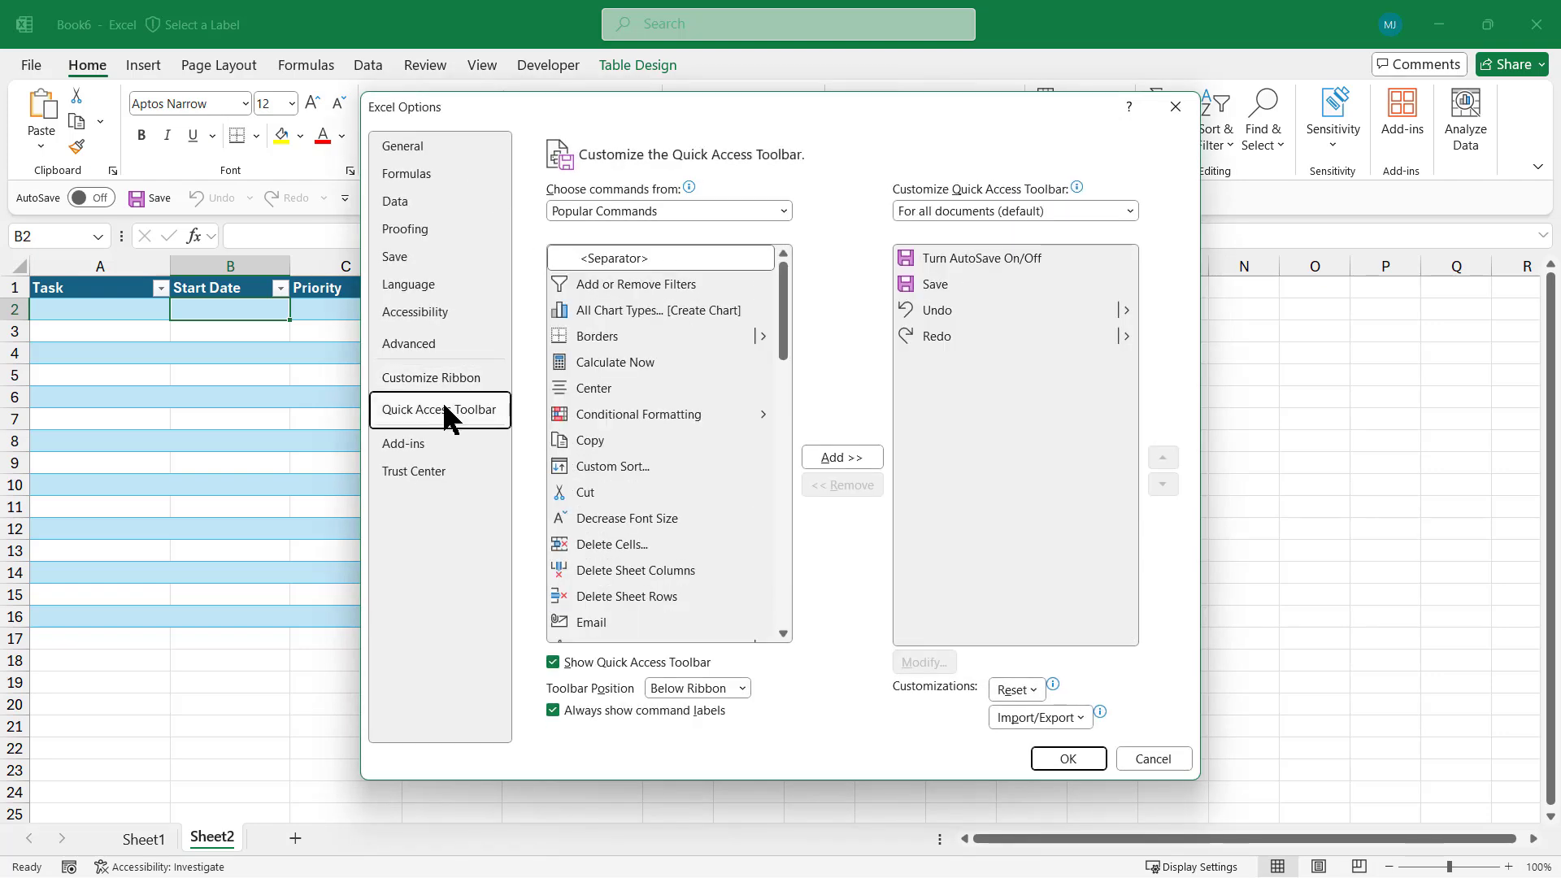
left_click(780, 209)
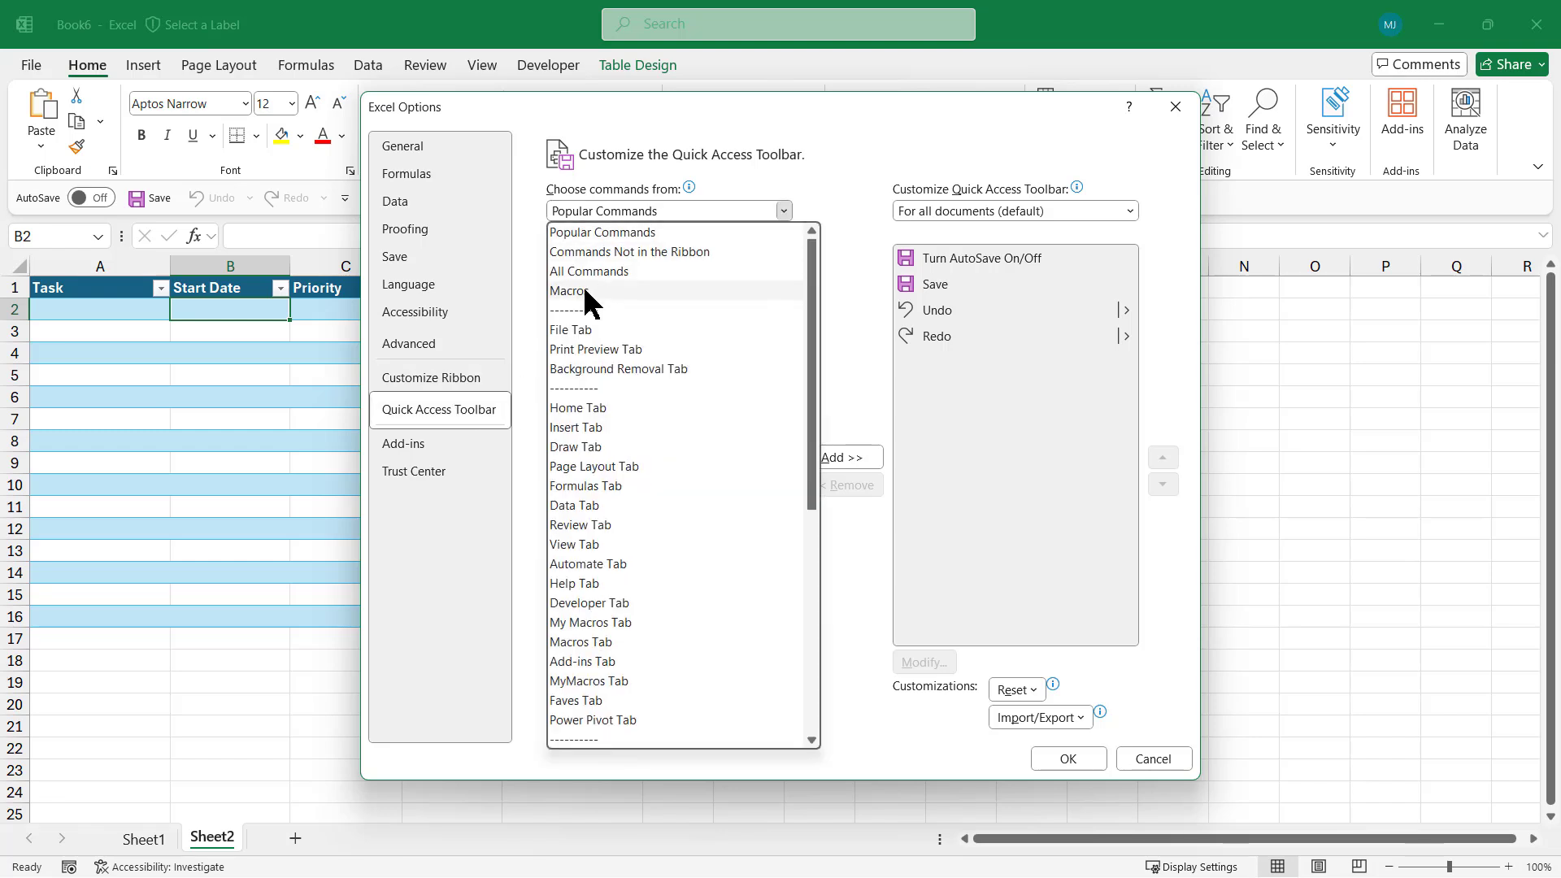
left_click(581, 291)
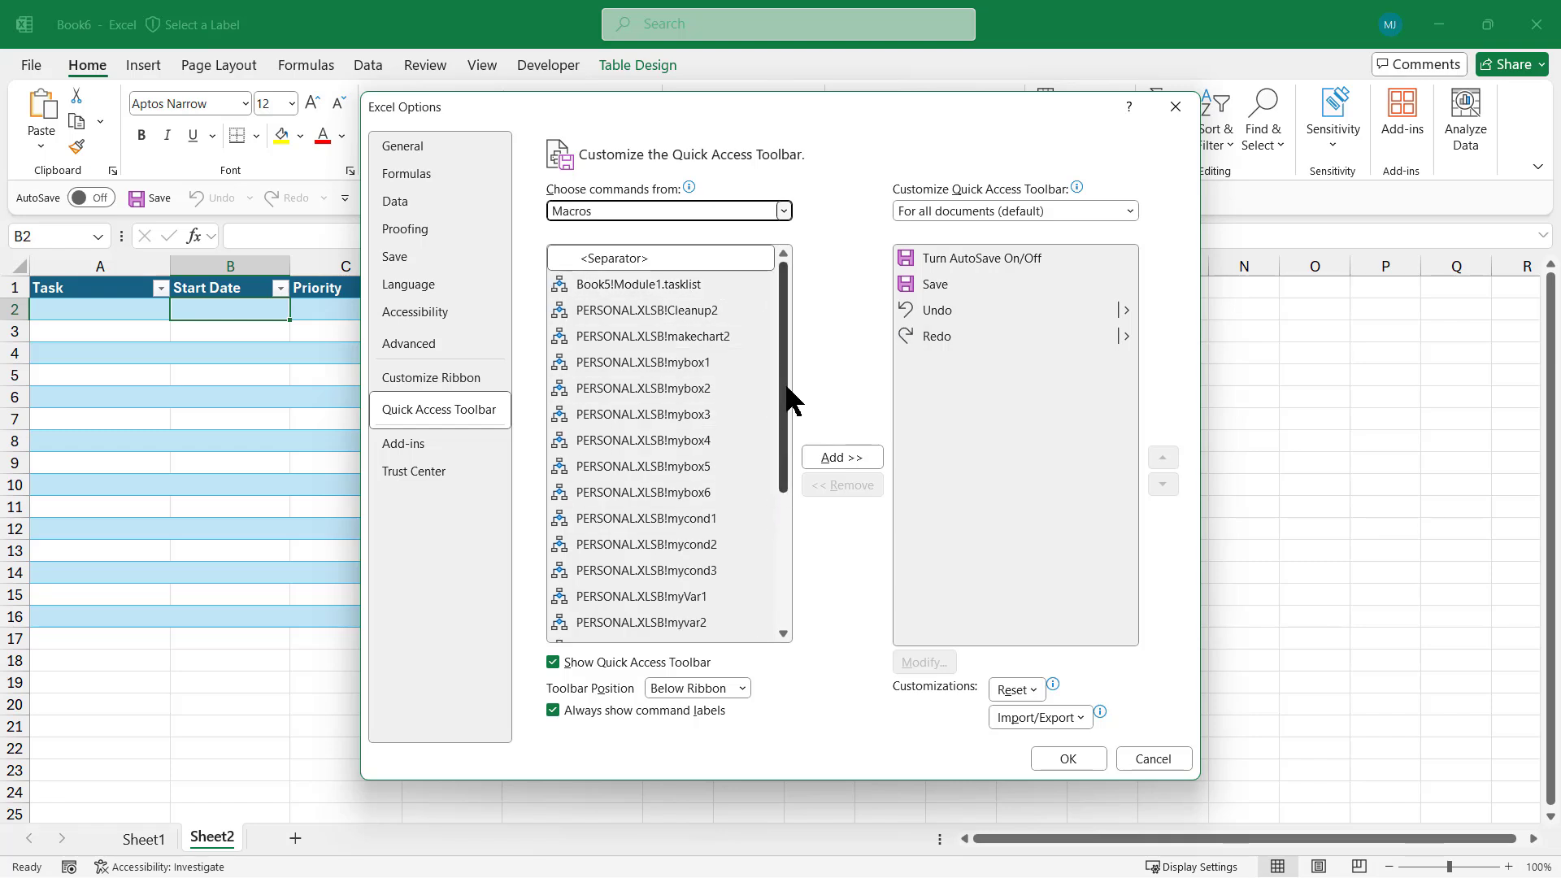
left_click_drag(784, 341, 790, 498)
left_click(600, 627)
left_click(600, 623)
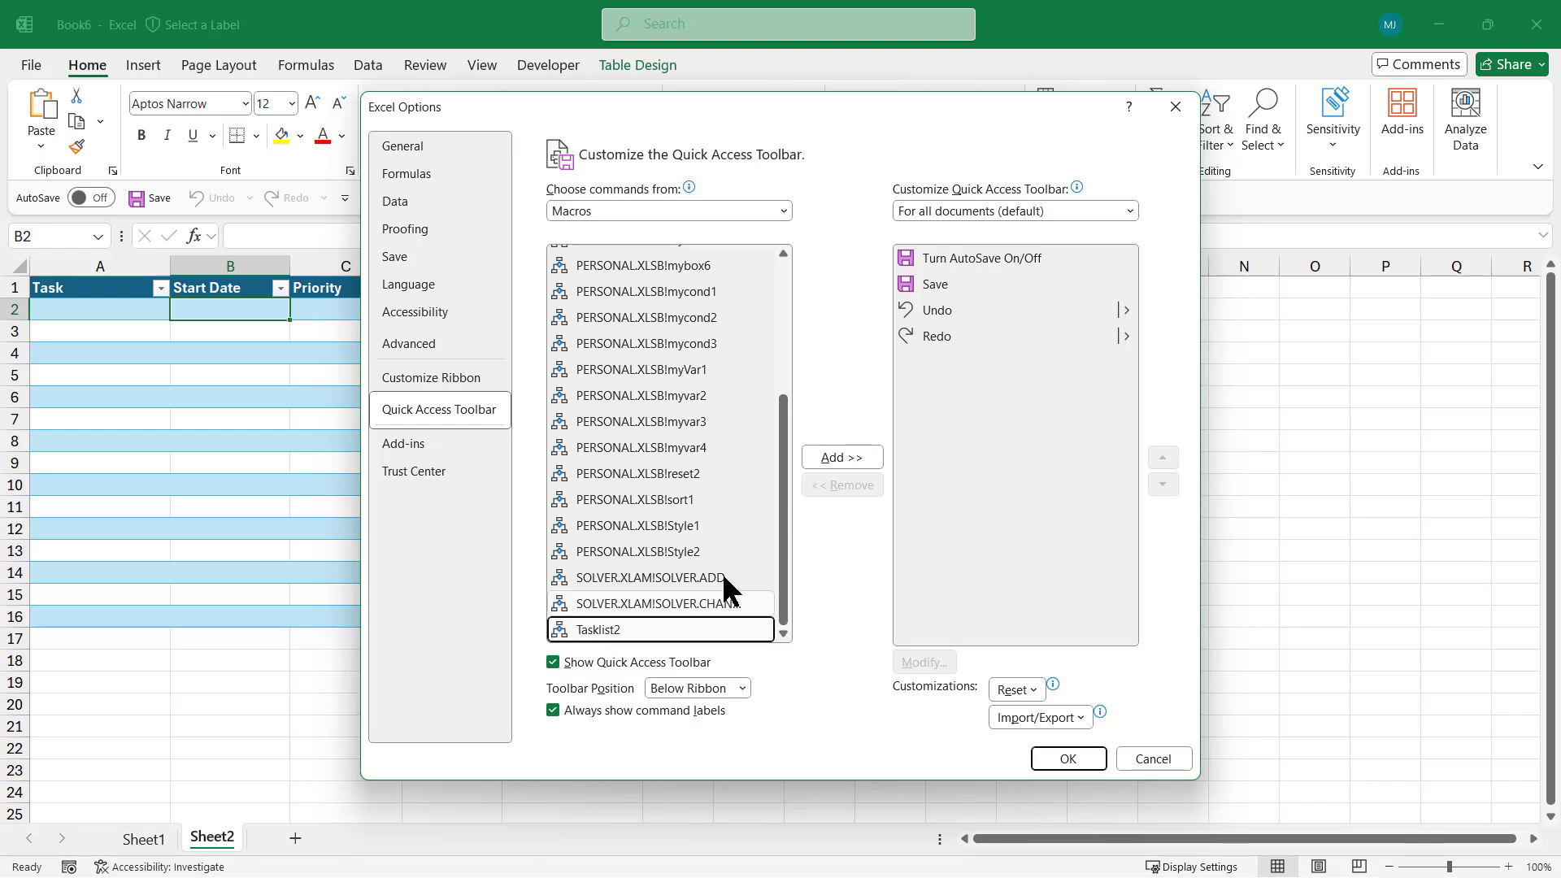
left_click(839, 457)
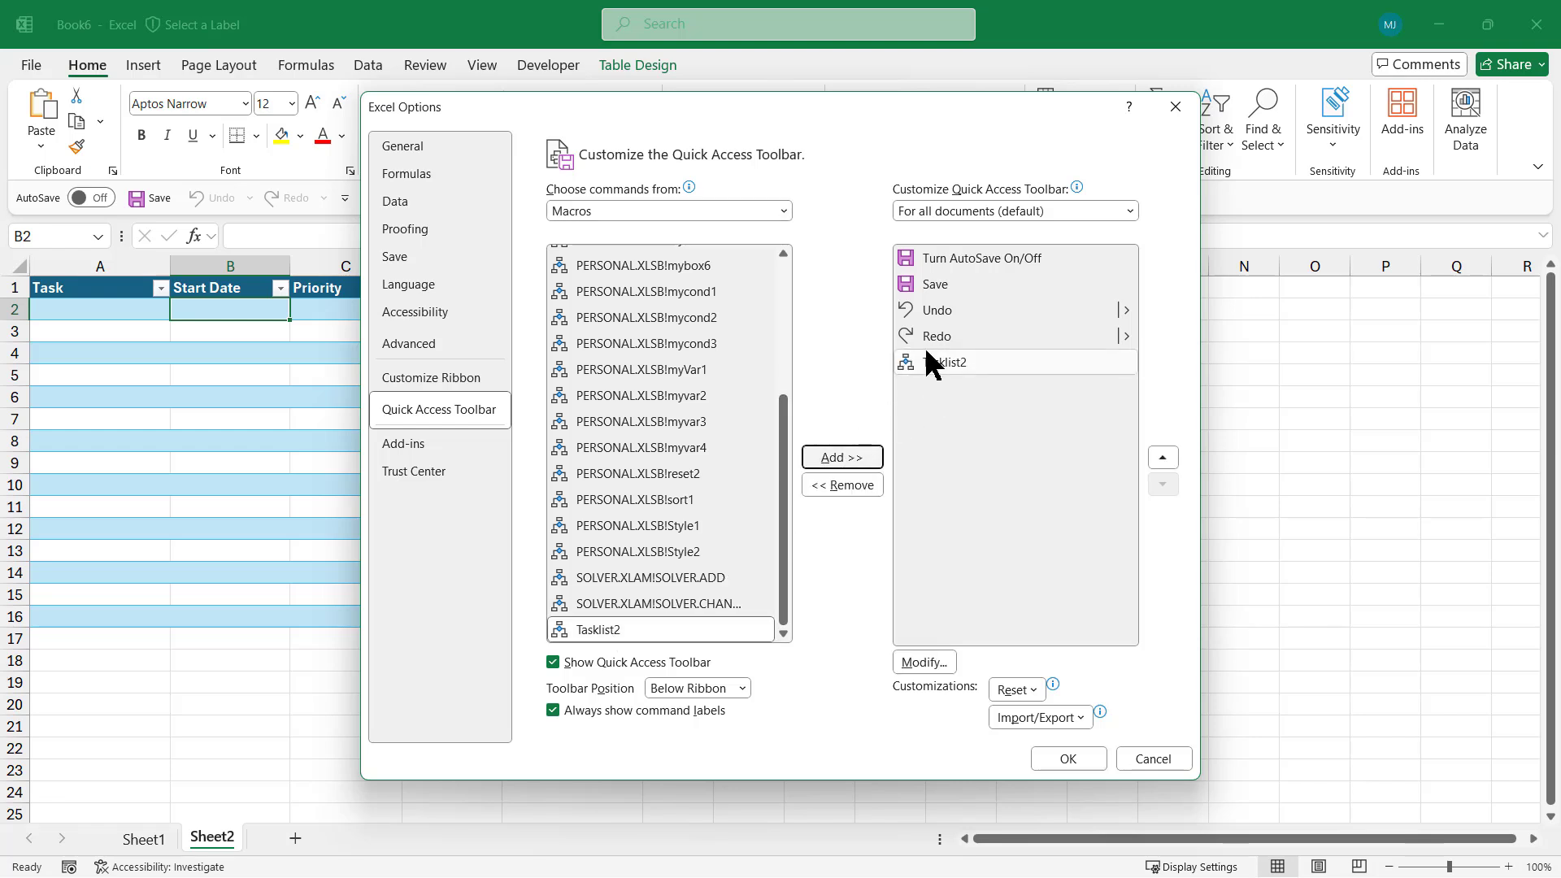
left_click(1068, 758)
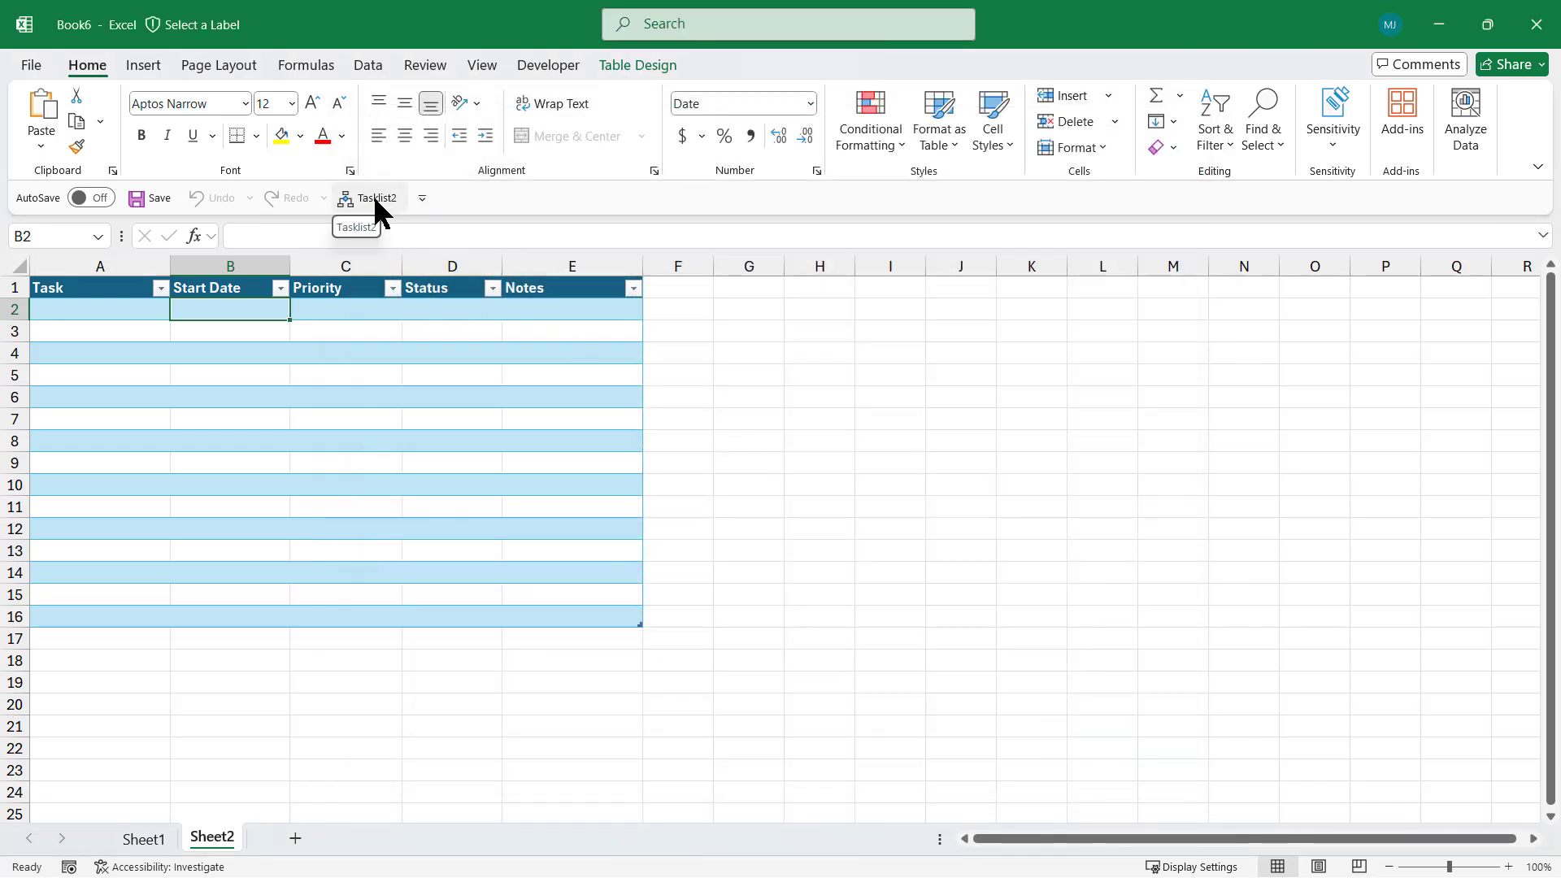
Move the Quick Access Toolbar above, then back below the ribbon; add Sheet3 and run Tasklist2
left_click(422, 197)
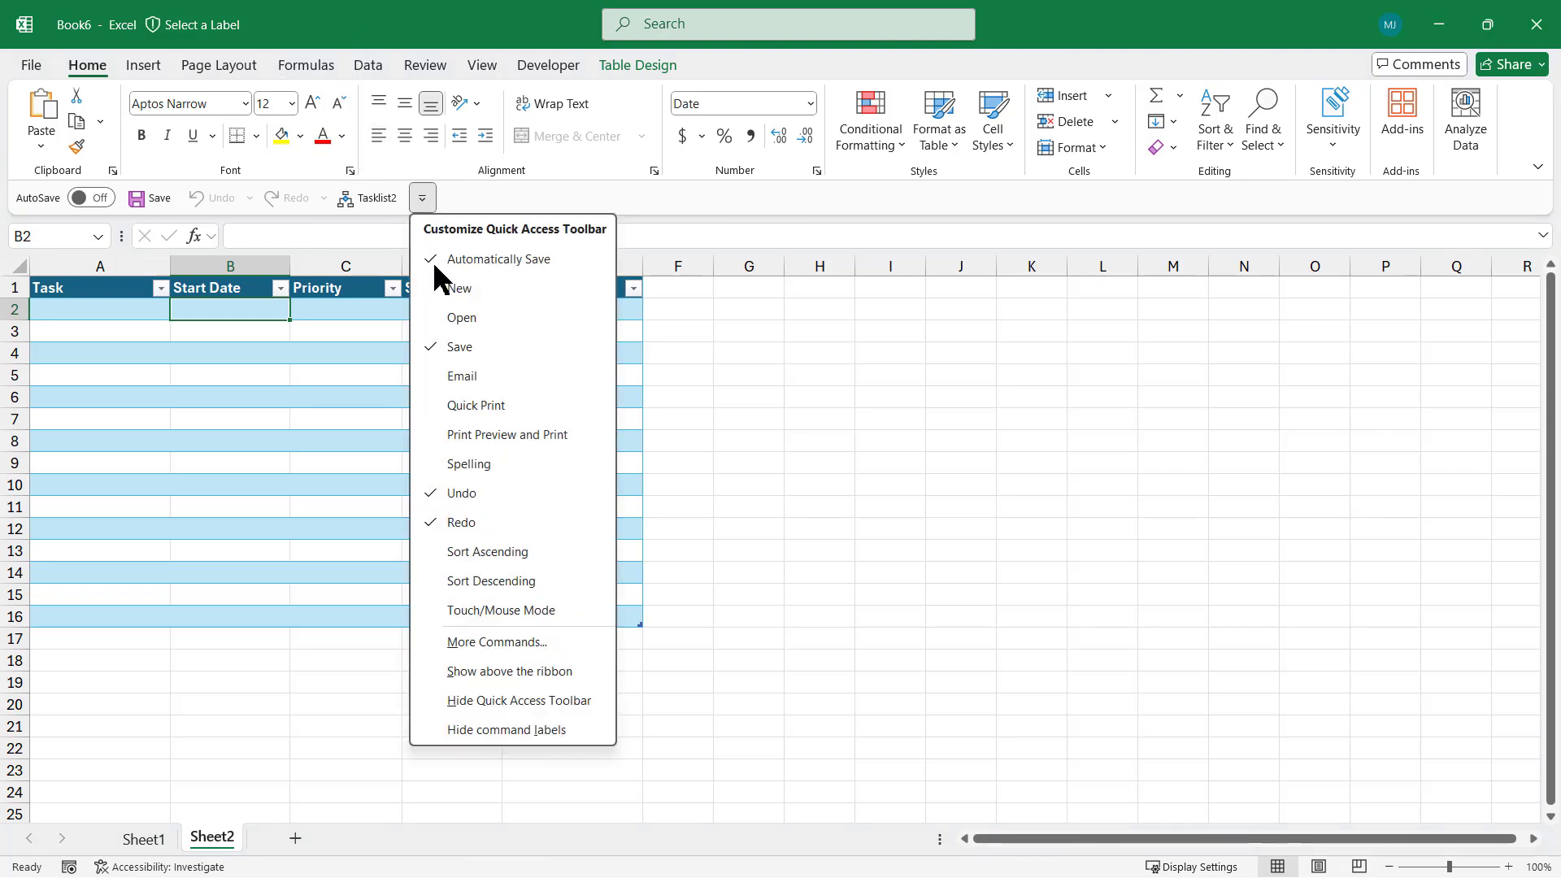
left_click(521, 672)
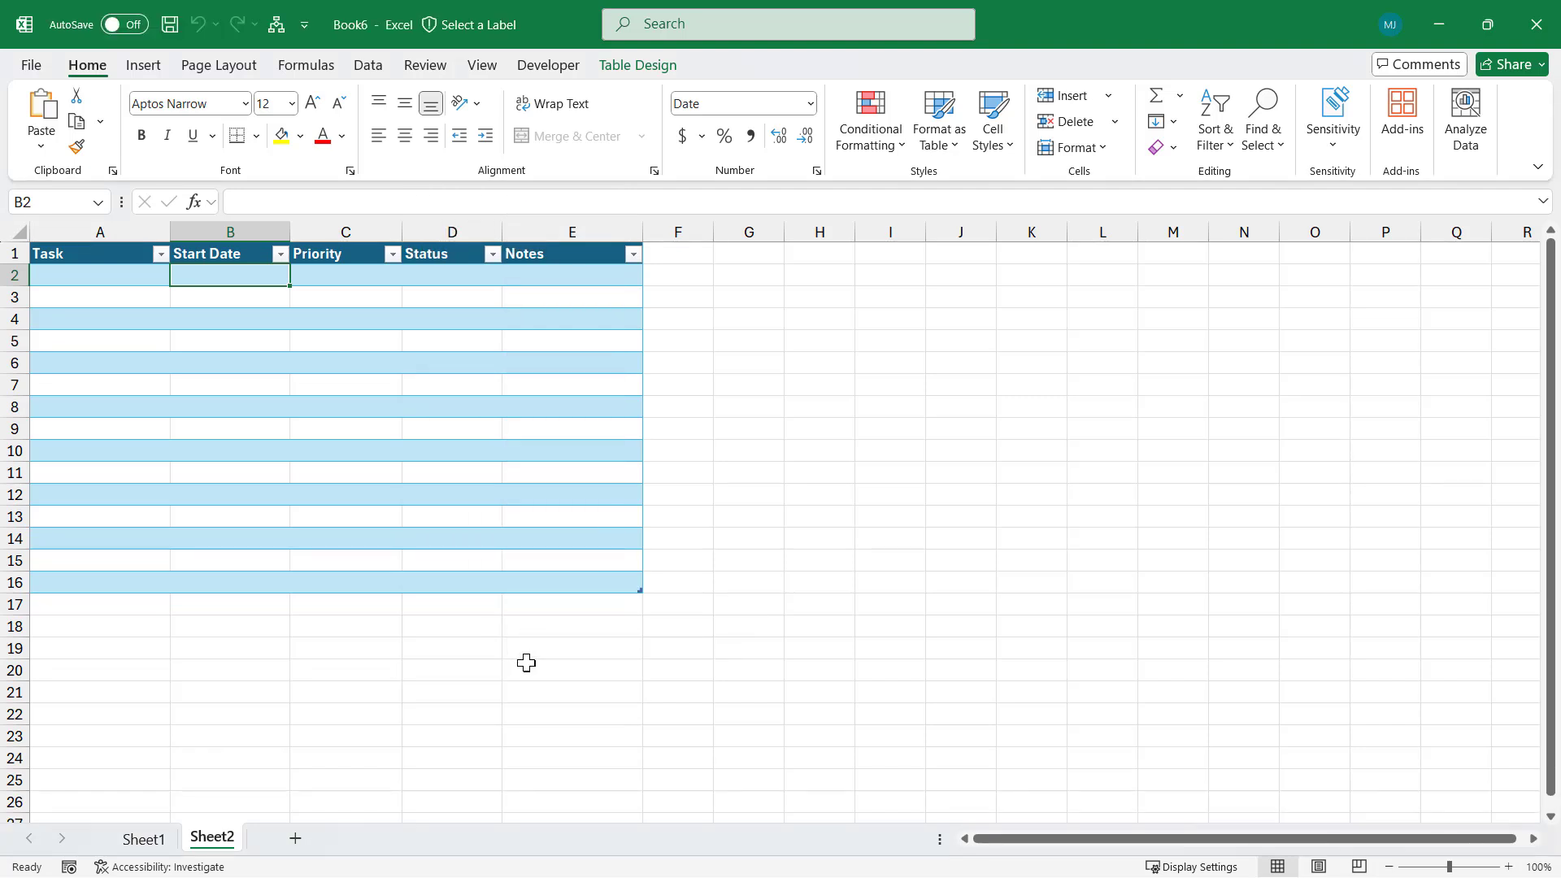
left_click(307, 25)
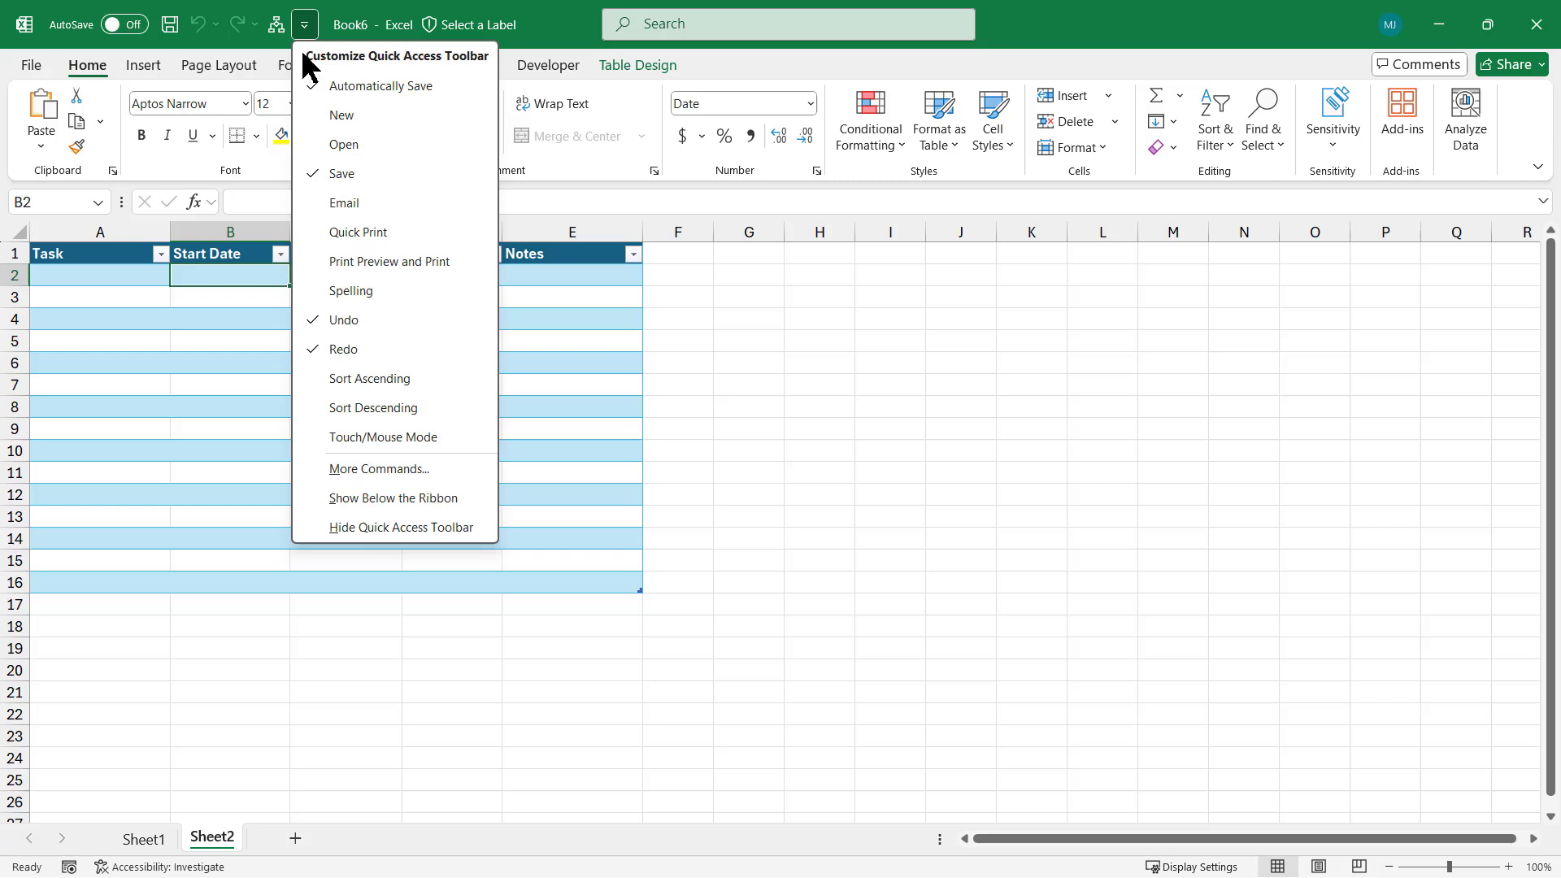
left_click(424, 498)
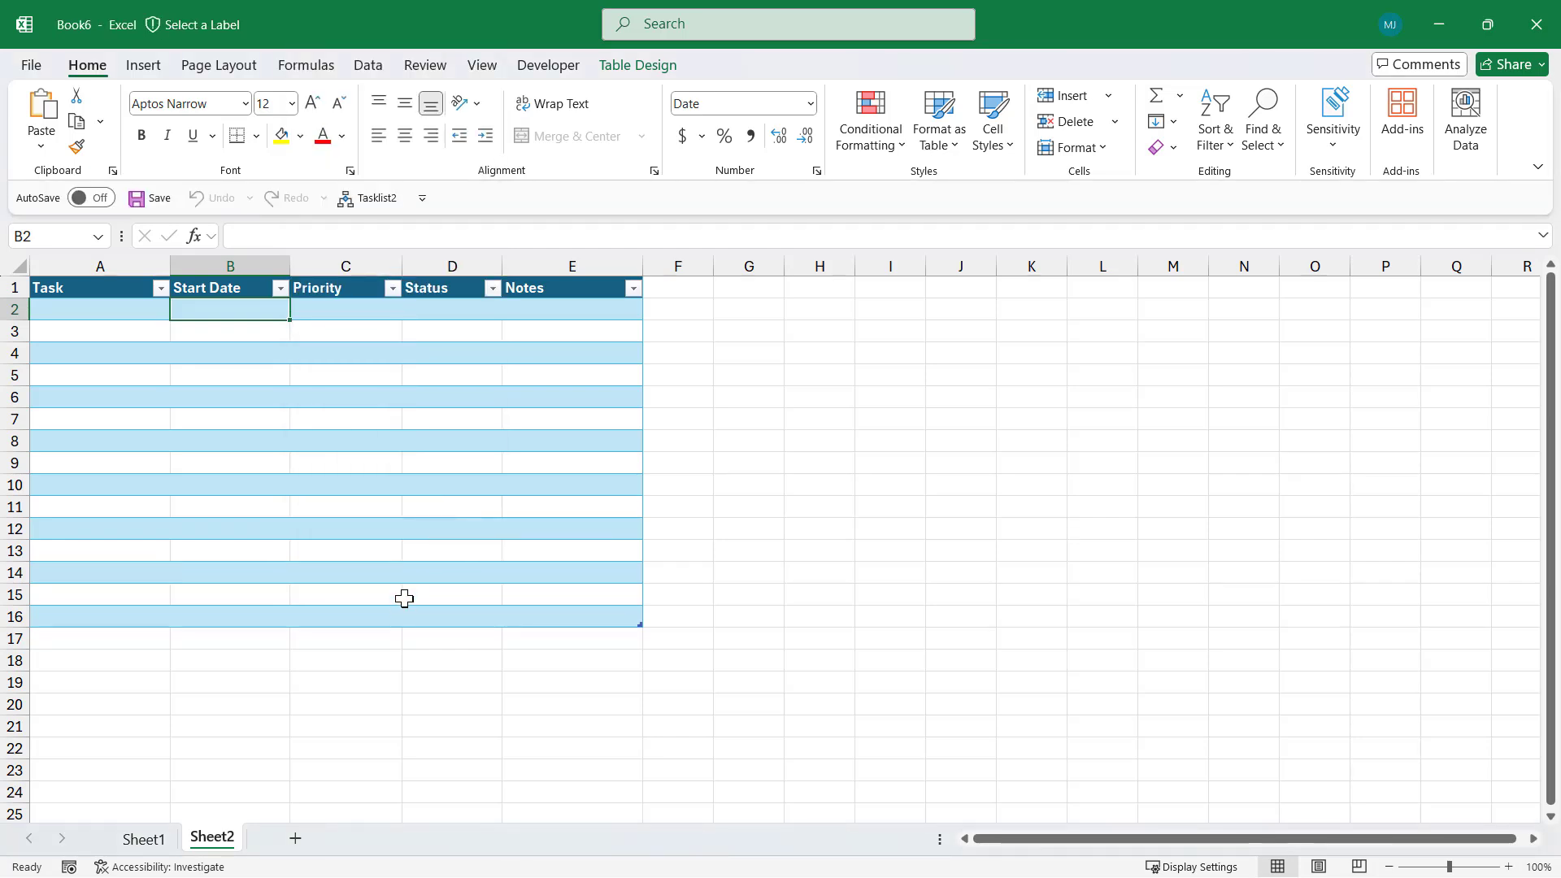
left_click(295, 838)
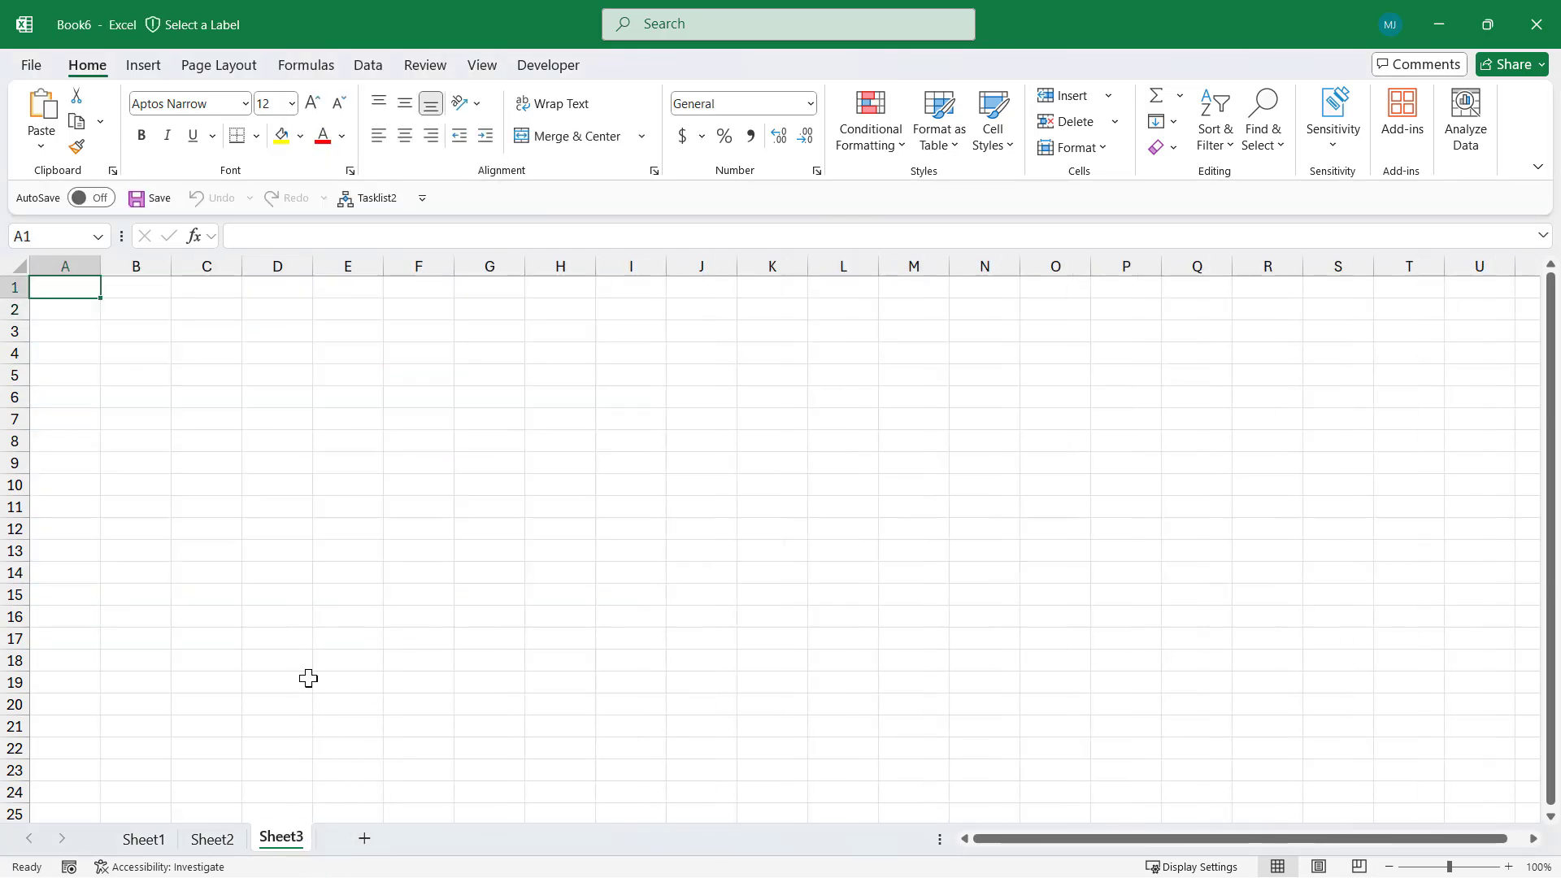
left_click(369, 198)
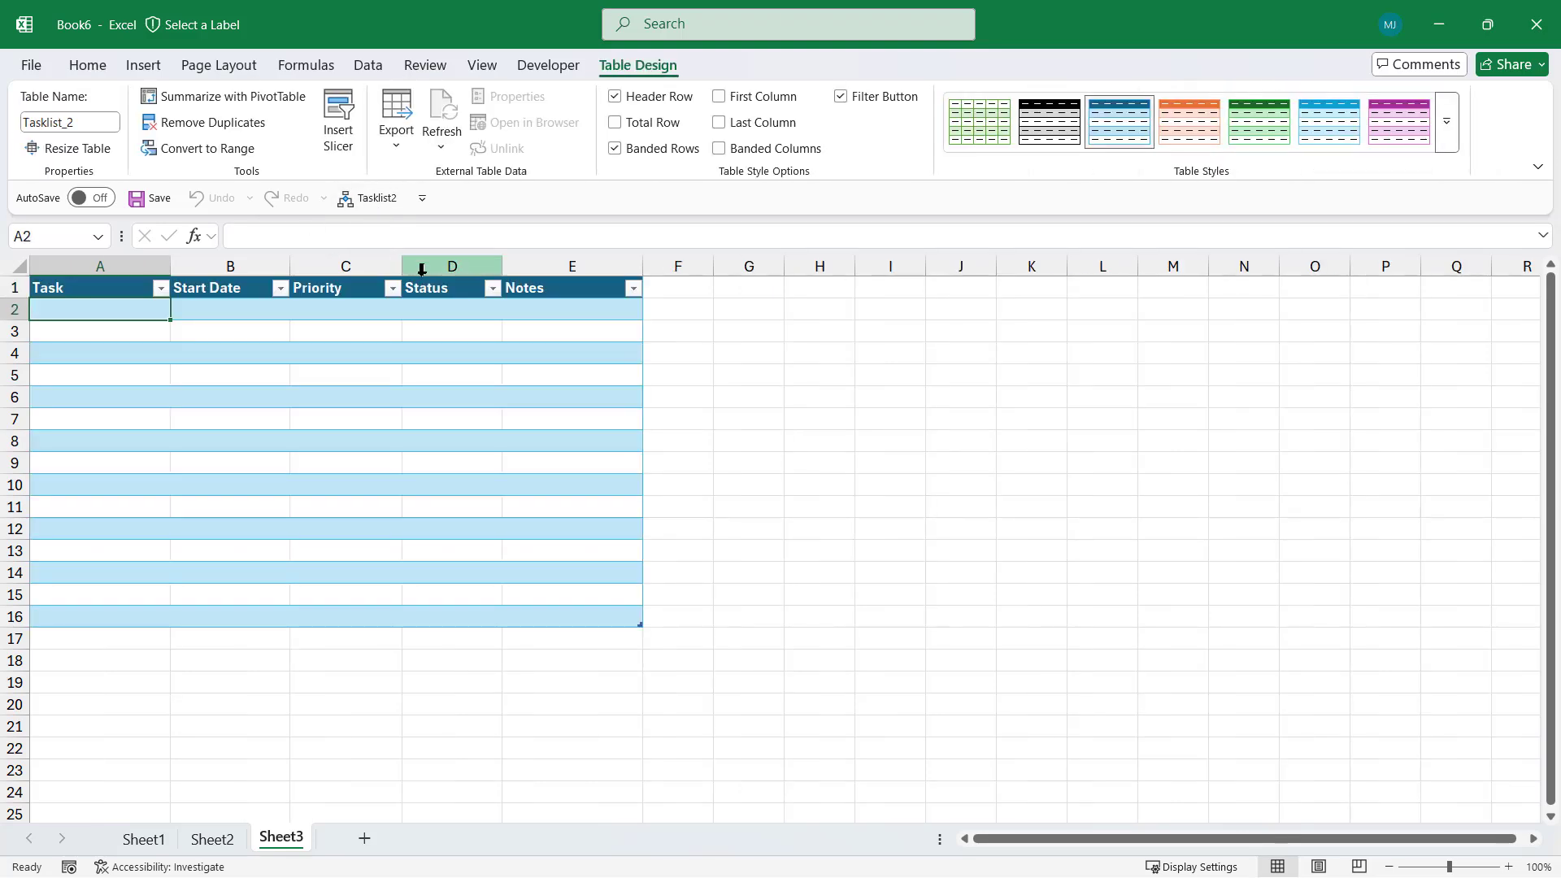